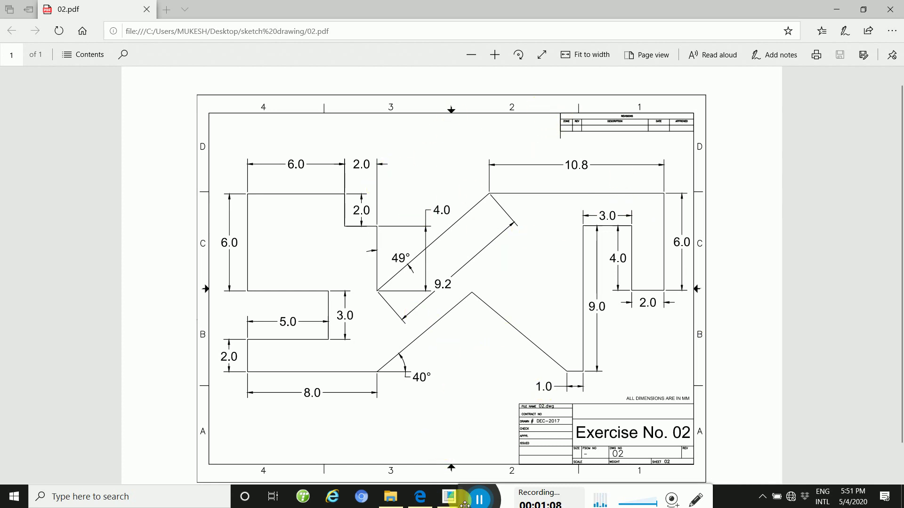
Step: Switch to Creo Parametric and finish the completed profile sketch in part PRT0002
mouse_move(453, 504)
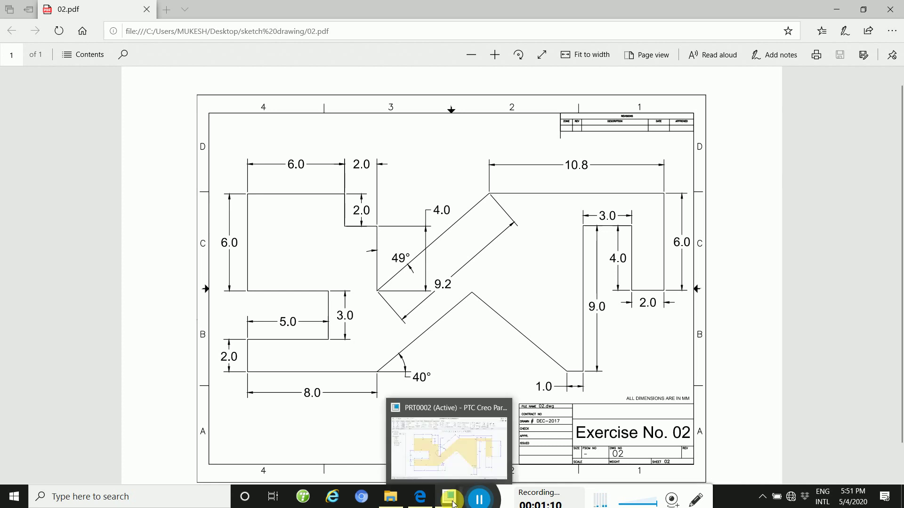
click(454, 504)
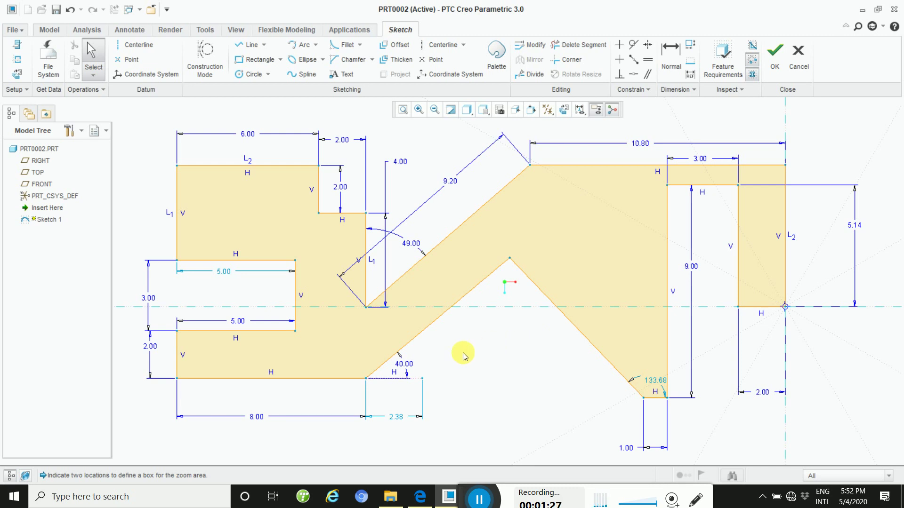
mouse_move(462, 353)
ctrl+middle_down()
mouse_move(480, 384)
mouse_move(484, 329)
mouse_move(501, 288)
mouse_move(519, 377)
mouse_move(510, 345)
mouse_move(516, 268)
mouse_move(539, 406)
mouse_move(498, 252)
mouse_move(492, 335)
mouse_move(612, 363)
mouse_move(440, 347)
mouse_move(665, 340)
mouse_move(337, 345)
mouse_move(626, 356)
mouse_move(452, 358)
mouse_move(470, 352)
ctrl+middle_up()
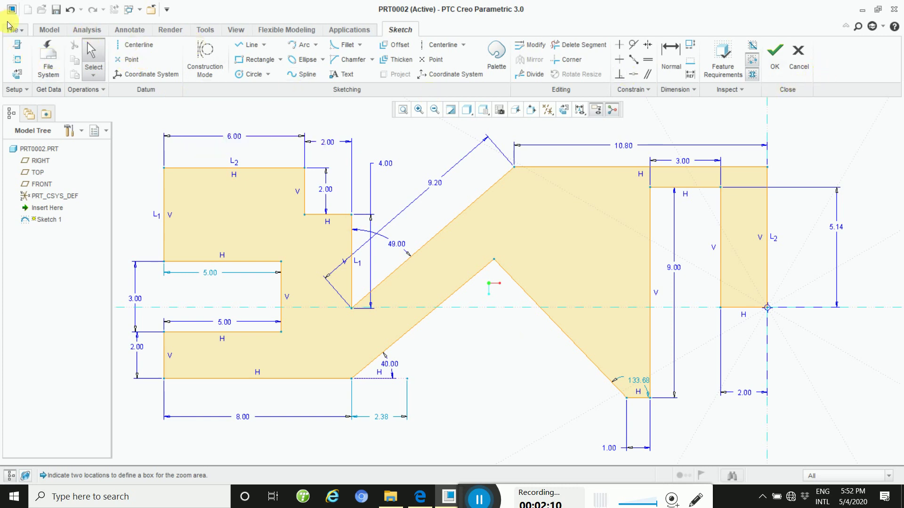
click(774, 52)
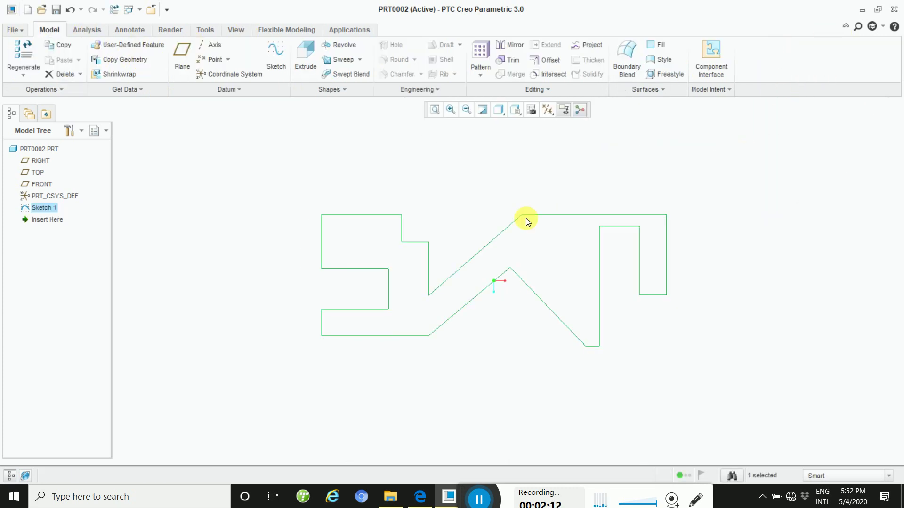
ctrl+middle_drag(541, 311, 544, 388)
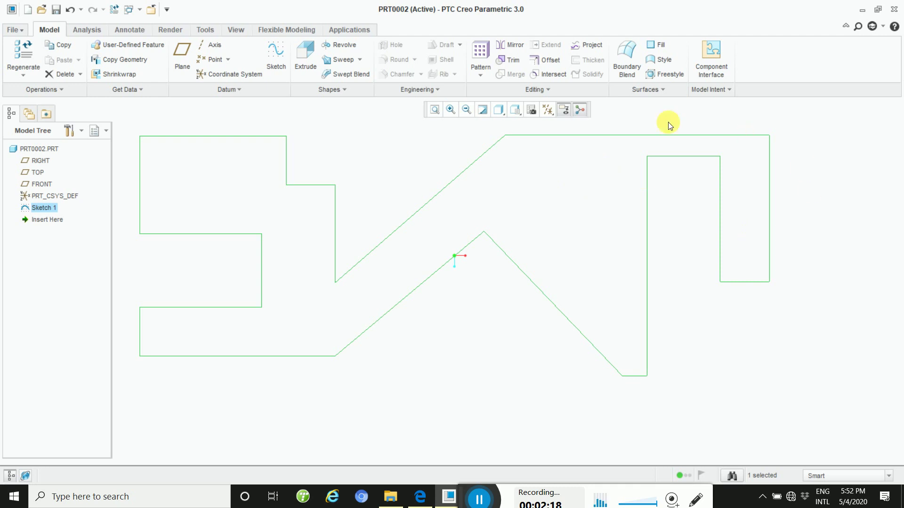
Step: Close the open part and create a new solid part named prt0003 with the default template
click(18, 32)
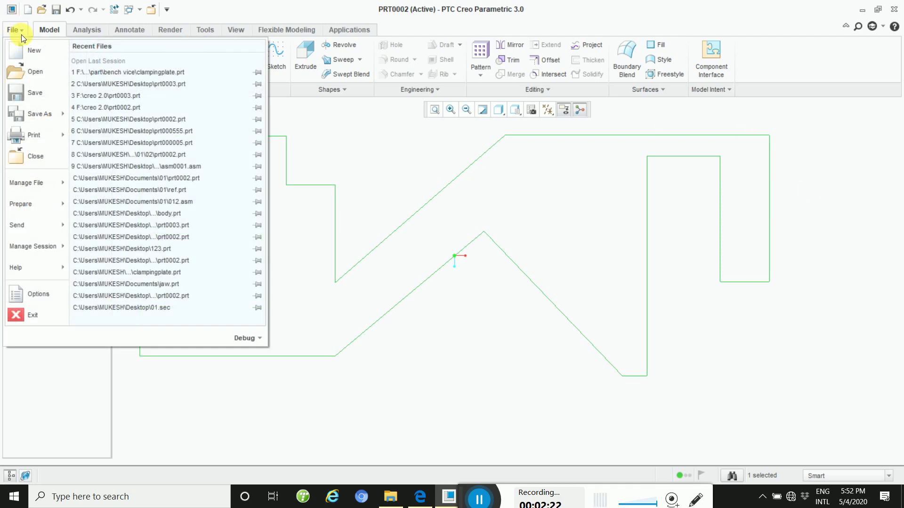
click(37, 156)
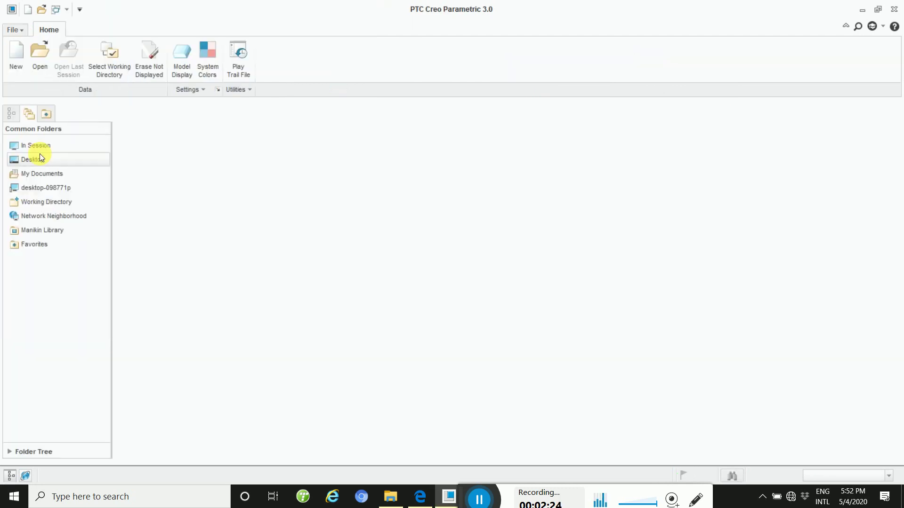
click(14, 65)
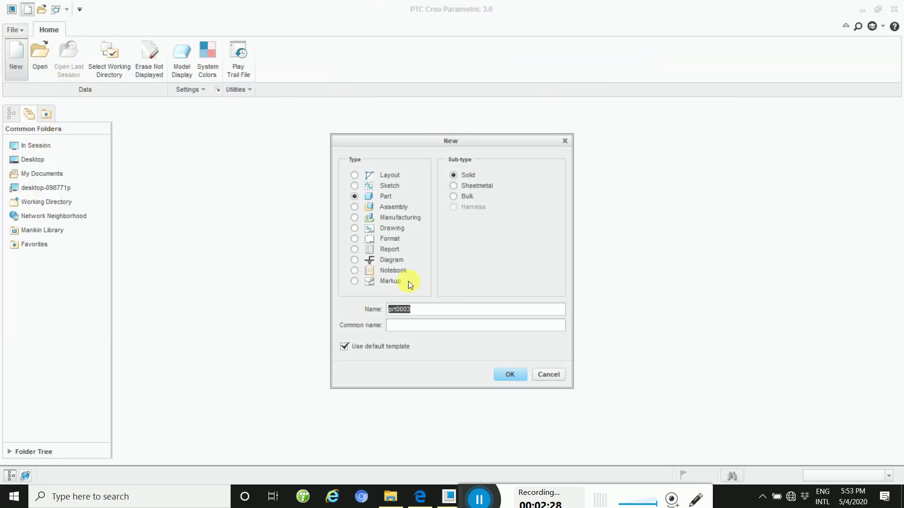
click(509, 376)
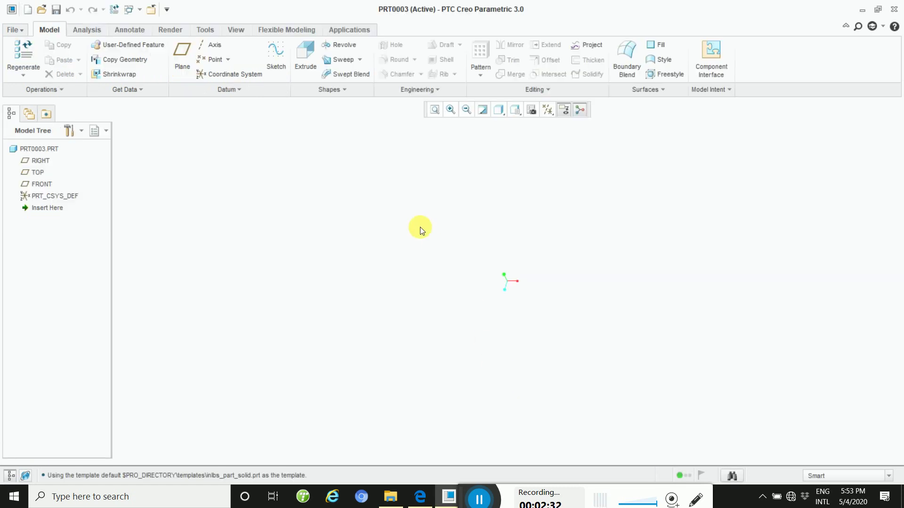
Step: Start a sketch on the RIGHT plane, with the TOP plane as reference and the orientation set to Left
click(276, 55)
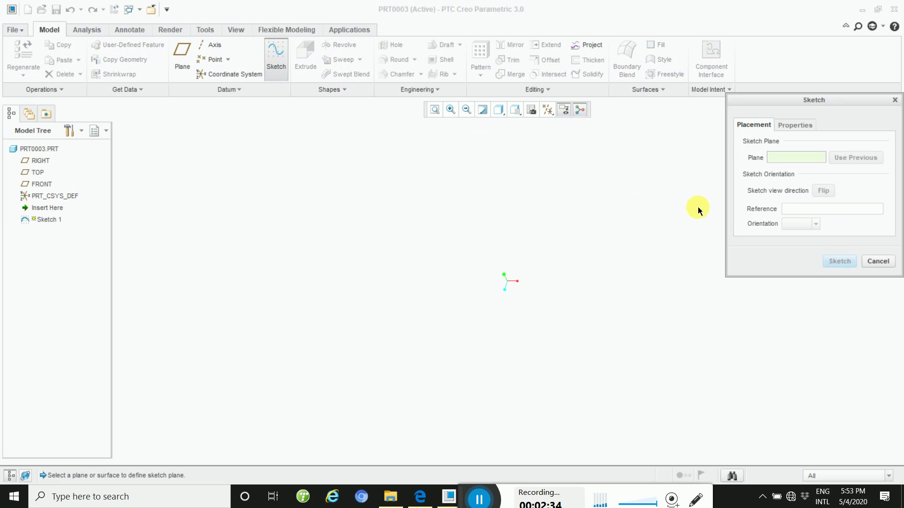
click(41, 160)
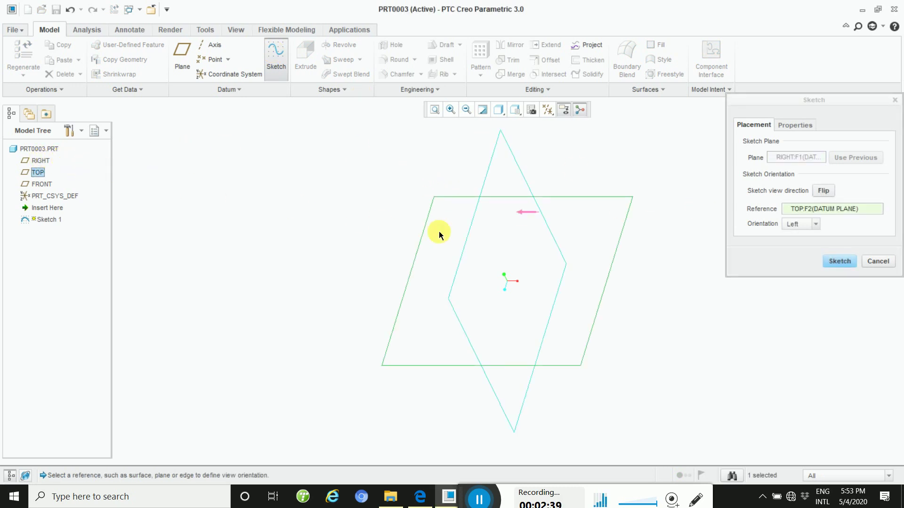
click(840, 261)
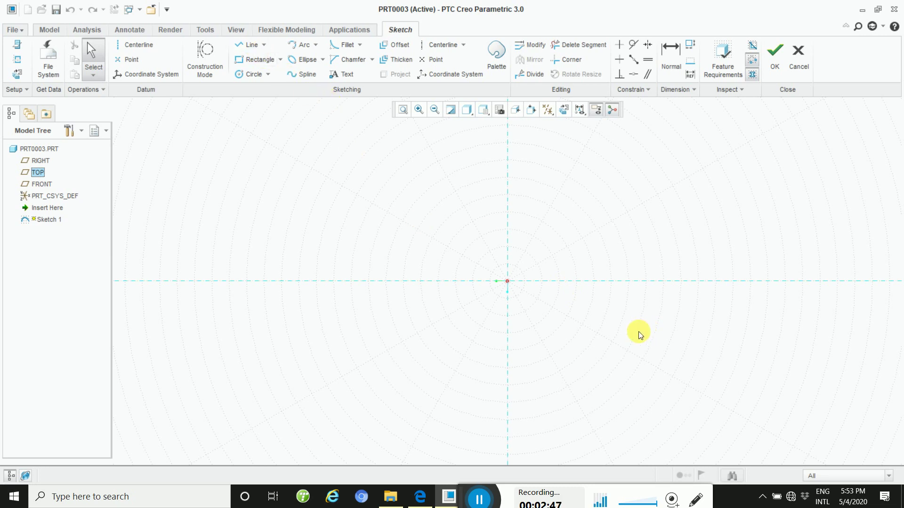
mouse_move(611, 317)
shift+middle_down()
mouse_move(613, 389)
mouse_move(619, 339)
mouse_move(615, 373)
mouse_move(633, 363)
shift+middle_up()
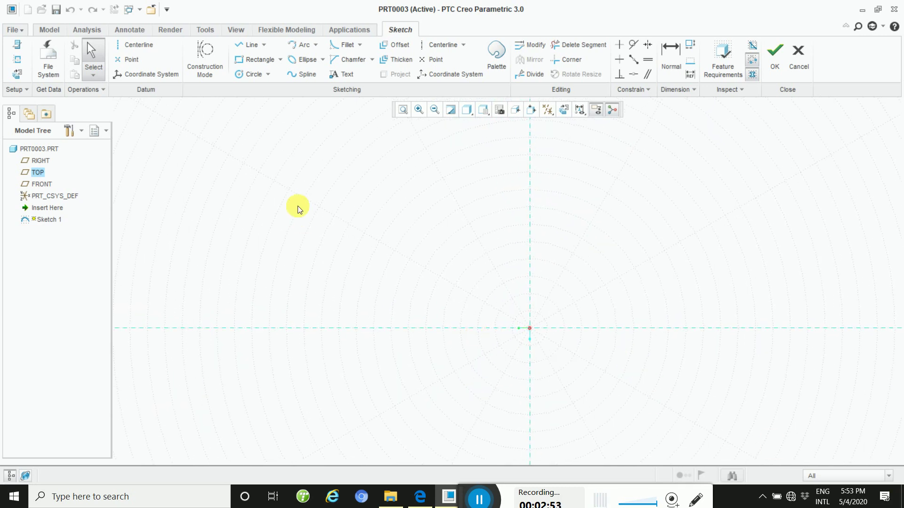
Step: Check the profile's shape and dimensions in the Exercise No. 02 drawing in 02.pdf, and return to the Creo sketch
click(241, 47)
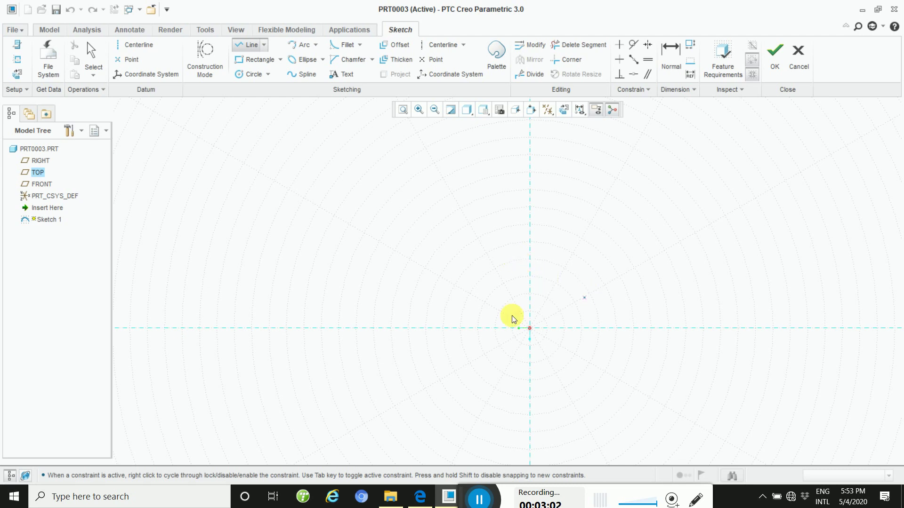
click(417, 499)
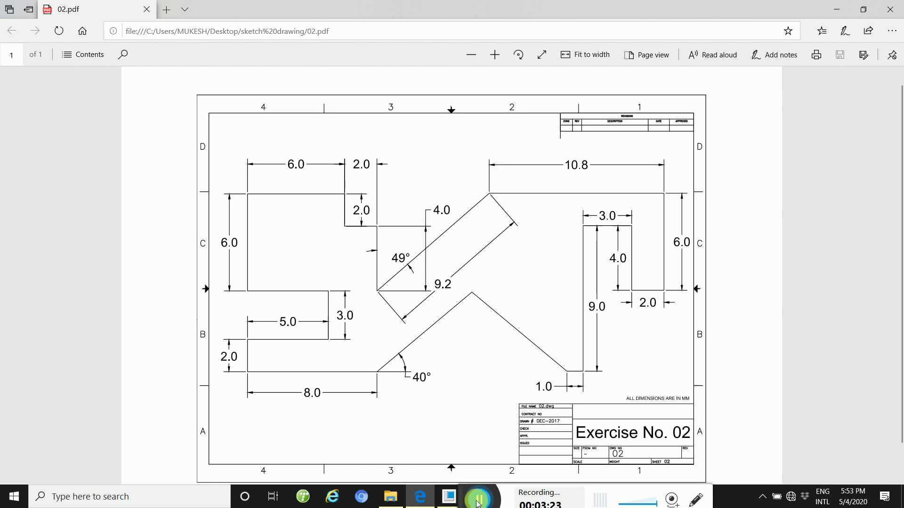
click(449, 499)
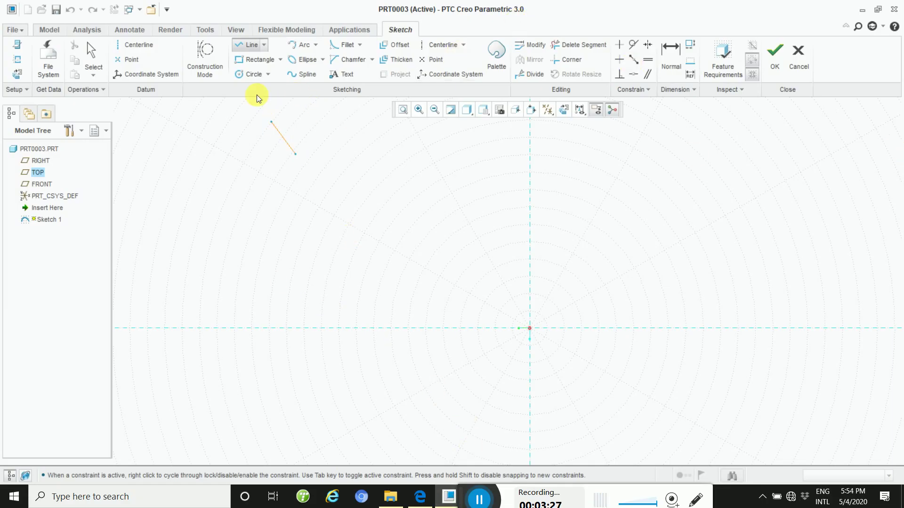
middle_click(306, 169)
Step: Draw a vertical line about 187 units long upward from the sketch origin along the vertical reference
click(251, 48)
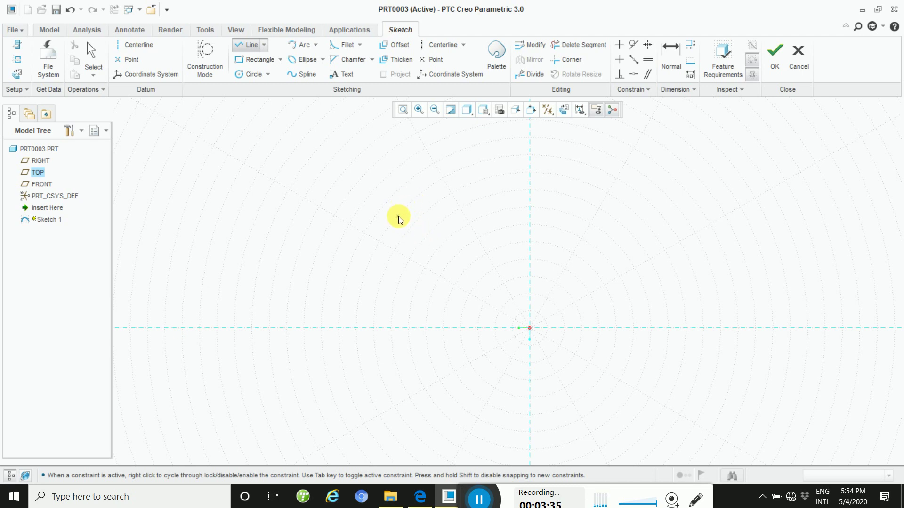
click(531, 327)
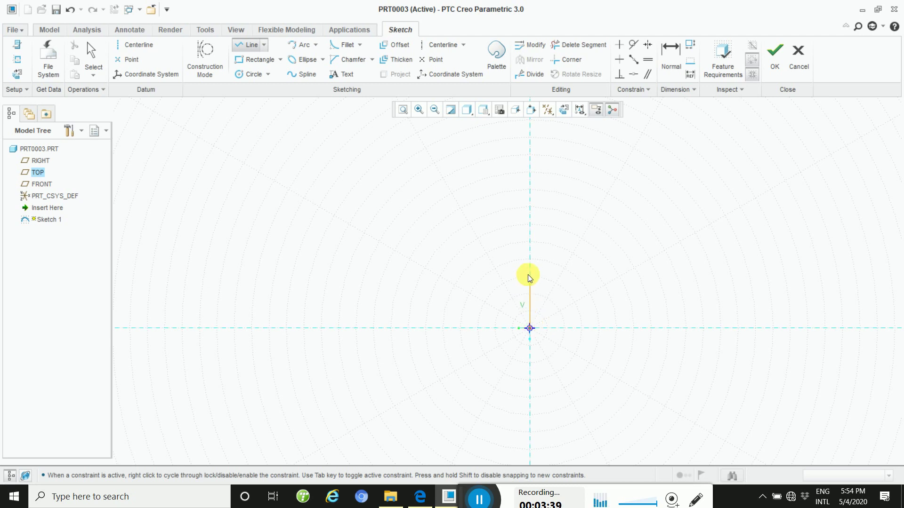
click(531, 220)
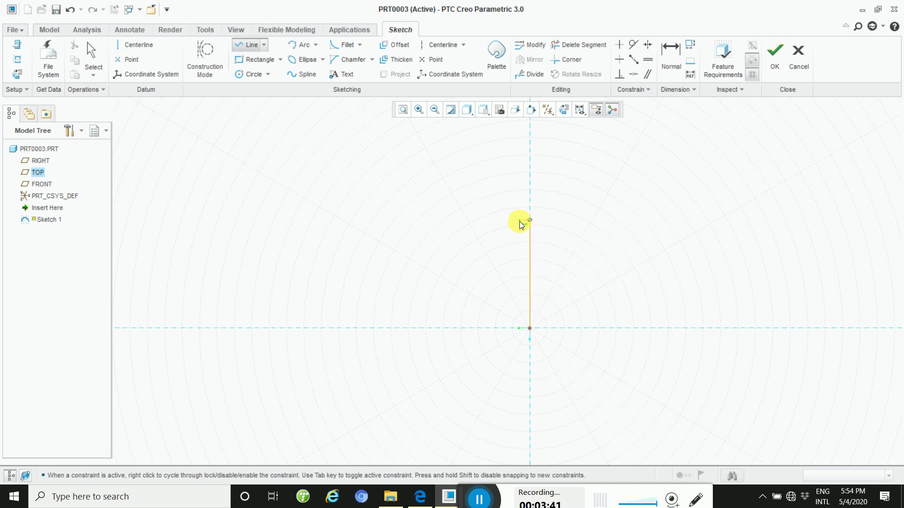
middle_click(553, 226)
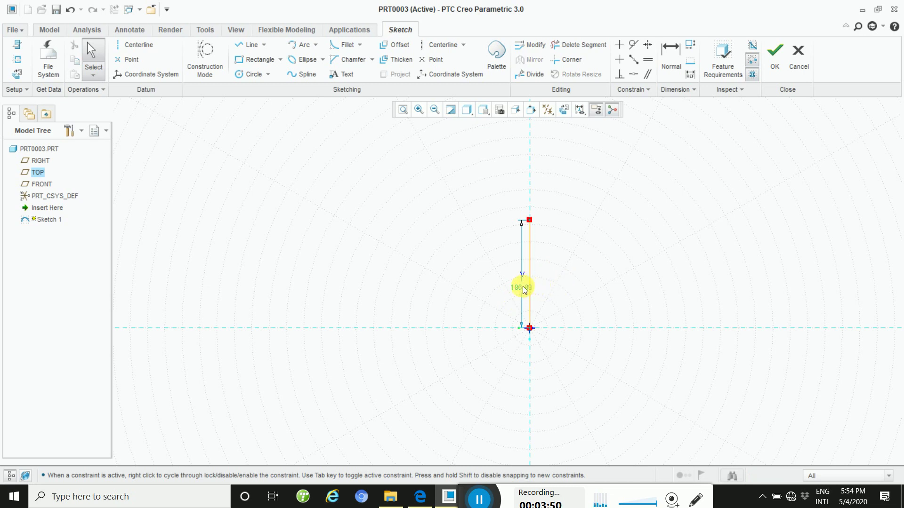
Step: Place the vertical line's length dimension to the right of the line and set it to 6
drag(523, 287, 583, 278)
double_click(583, 277)
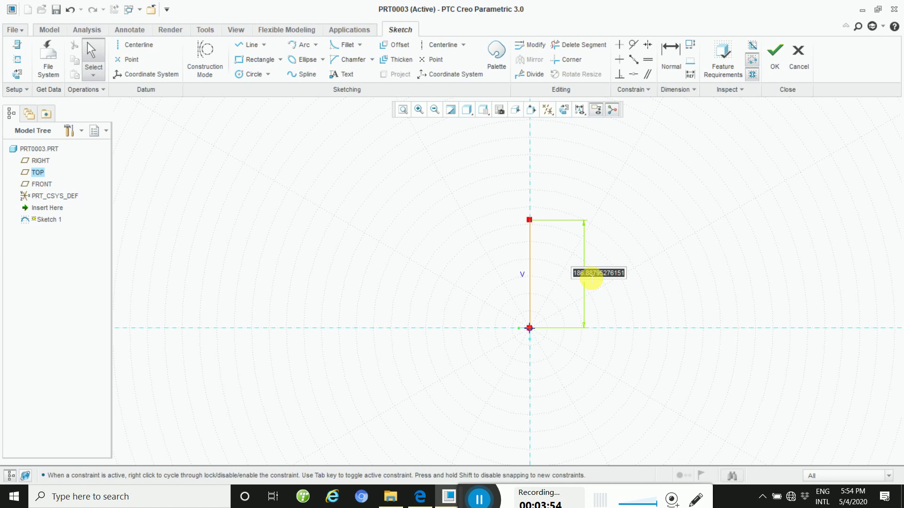
text(6)
key(Return)
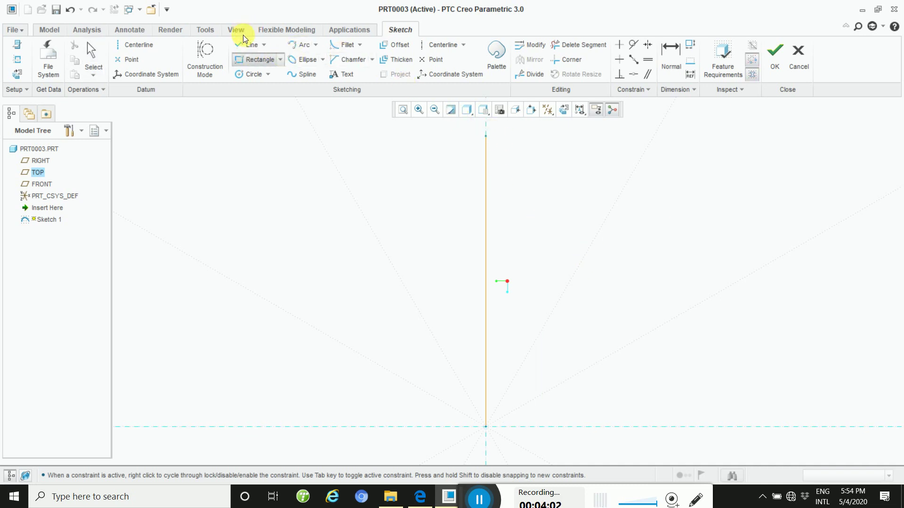
Step: Draw a line from the vertical line's upper end, slanting down to the left and spanning about 3.11 units horizontally
click(485, 136)
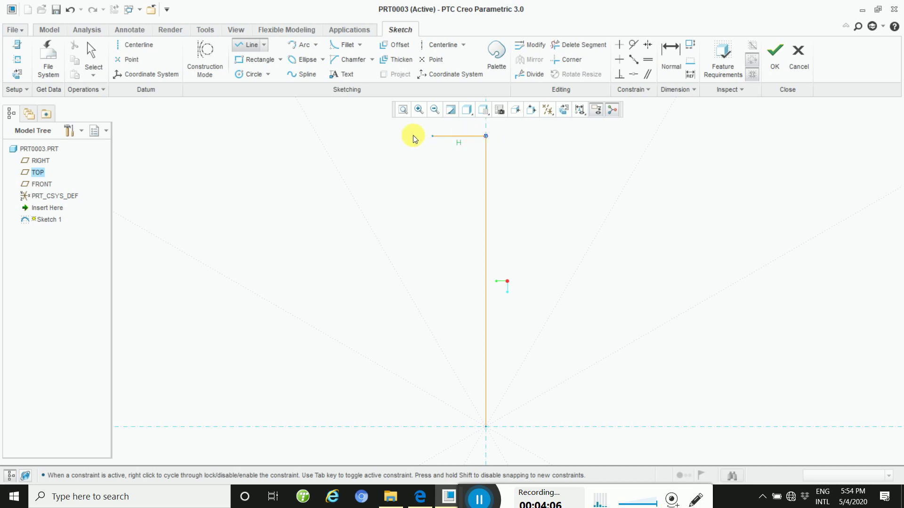
middle_click(301, 159)
click(485, 135)
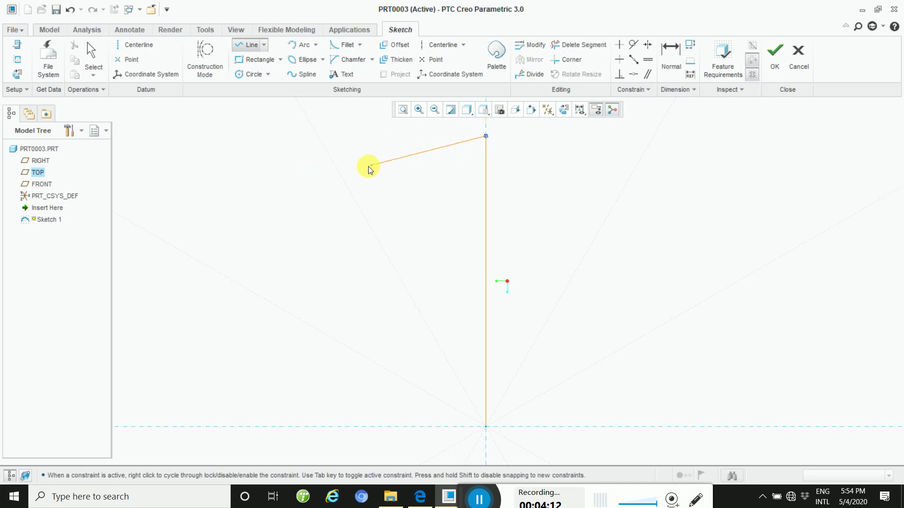
click(335, 177)
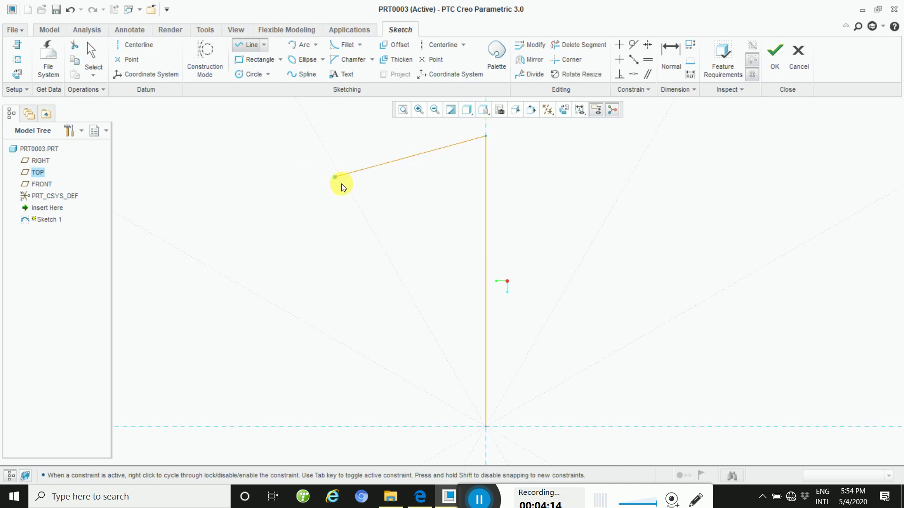
middle_click(367, 203)
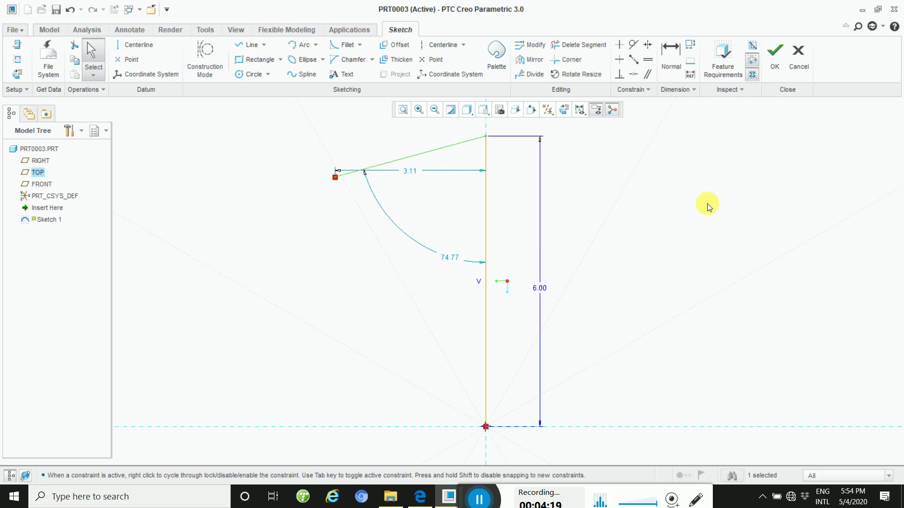
click(692, 227)
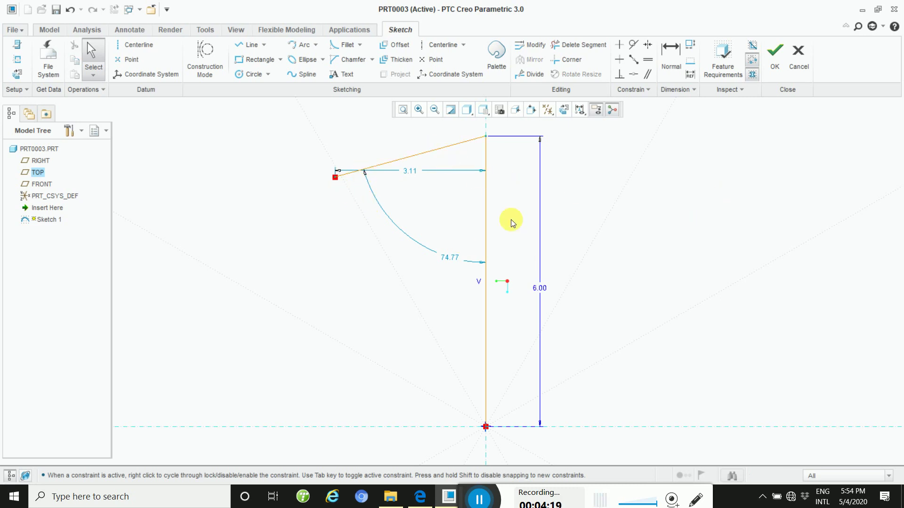
Step: Apply a Horizontal constraint to the slanted line at the upper end of the vertical line
click(446, 149)
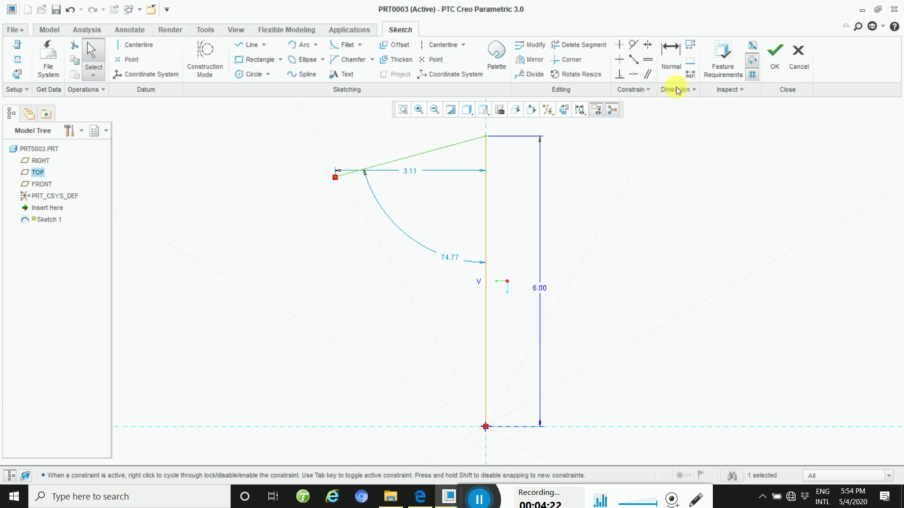
click(620, 60)
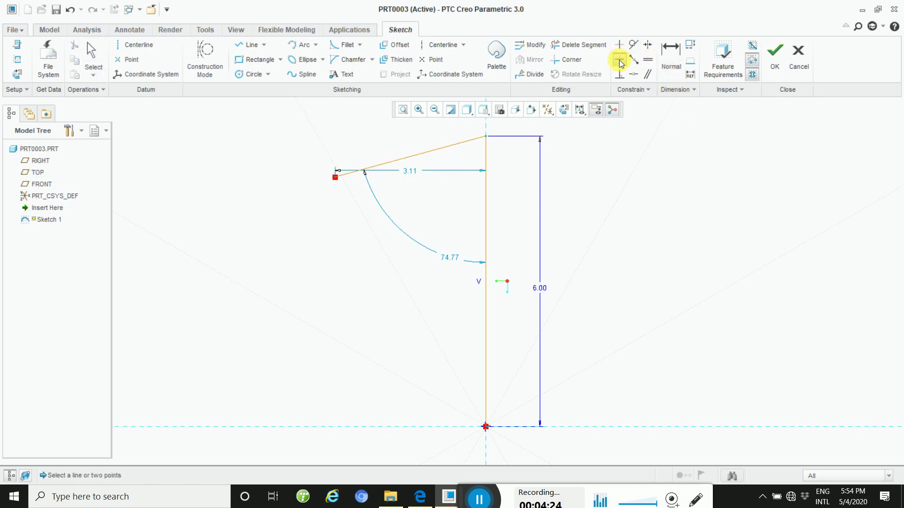
click(461, 147)
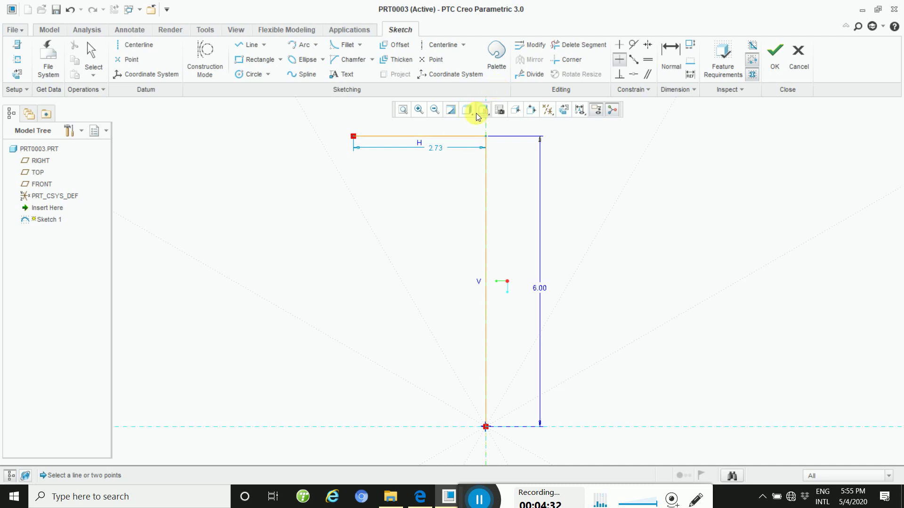
middle_click(436, 153)
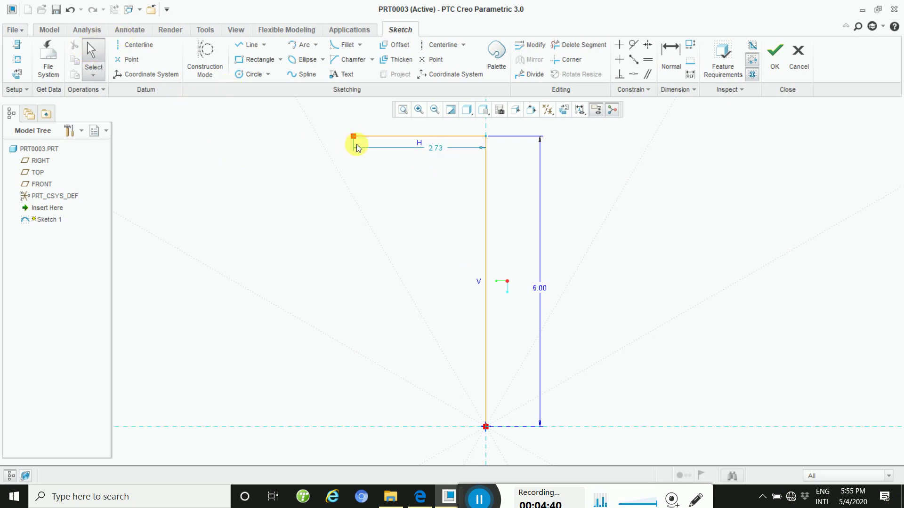
Step: Set the upper horizontal line's length to 10.8
double_click(430, 145)
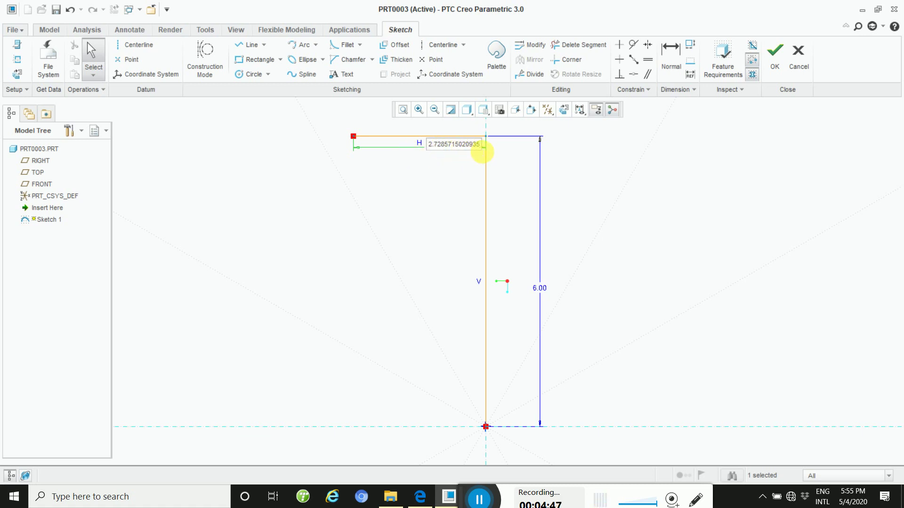
key(BackSpace)
key(BackSpace)
key(BackSpace)
key(BackSpace)
key(BackSpace)
key(BackSpace)
key(BackSpace)
key(BackSpace)
key(BackSpace)
key(BackSpace)
key(BackSpace)
key(BackSpace)
key(BackSpace)
key(BackSpace)
key(BackSpace)
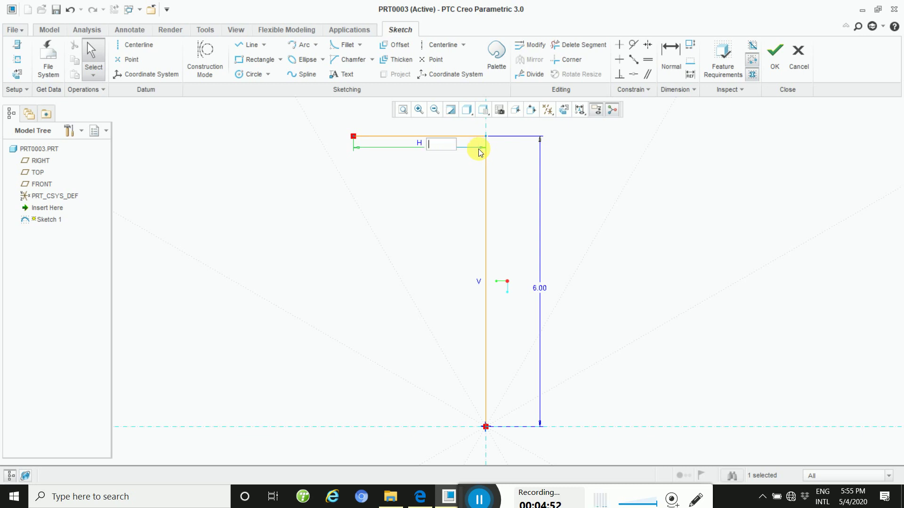
text(10)
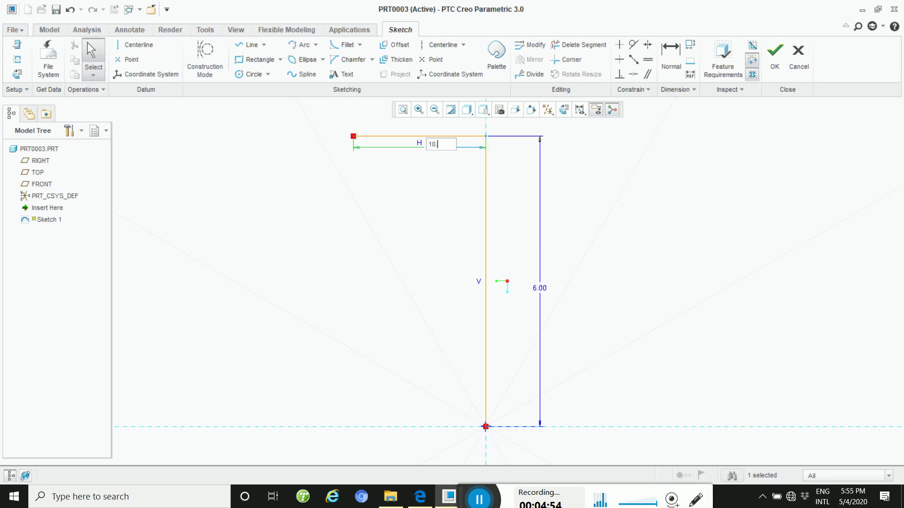
text(.8)
key(Return)
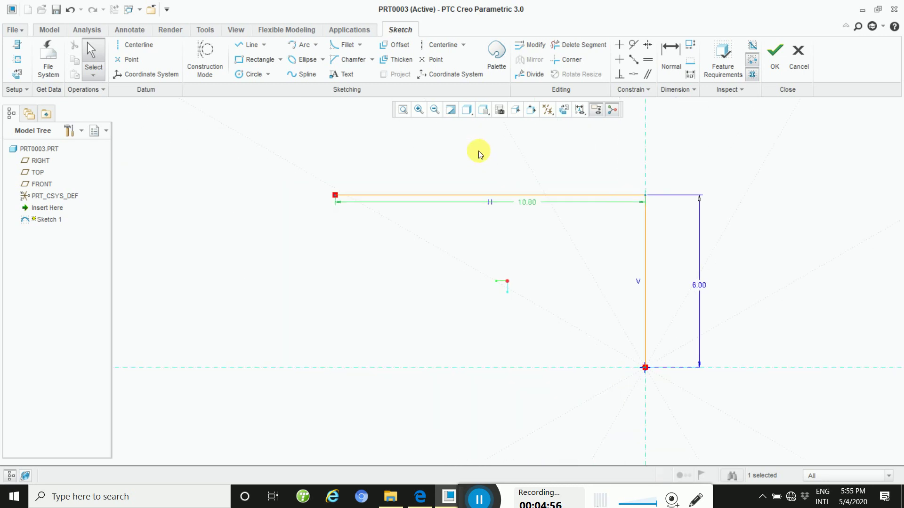
Step: Draw a line from the upper horizontal line's left end, slanting down-left at about 124° to it and ending about 2.94 above the horizontal reference
click(484, 324)
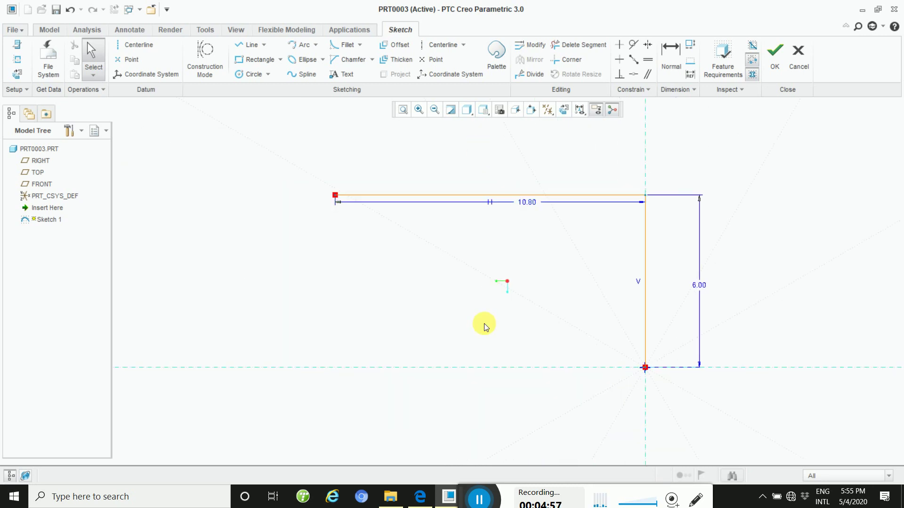
click(251, 47)
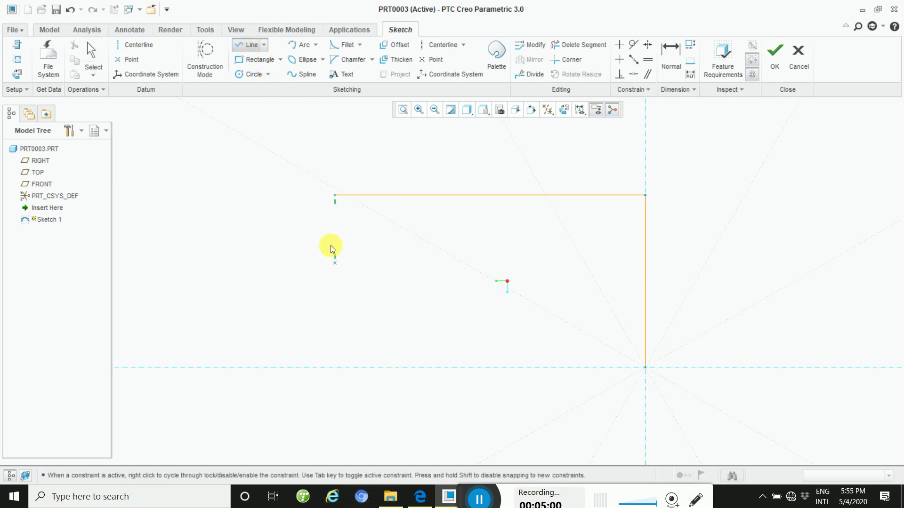
click(334, 196)
click(276, 283)
middle_click(281, 284)
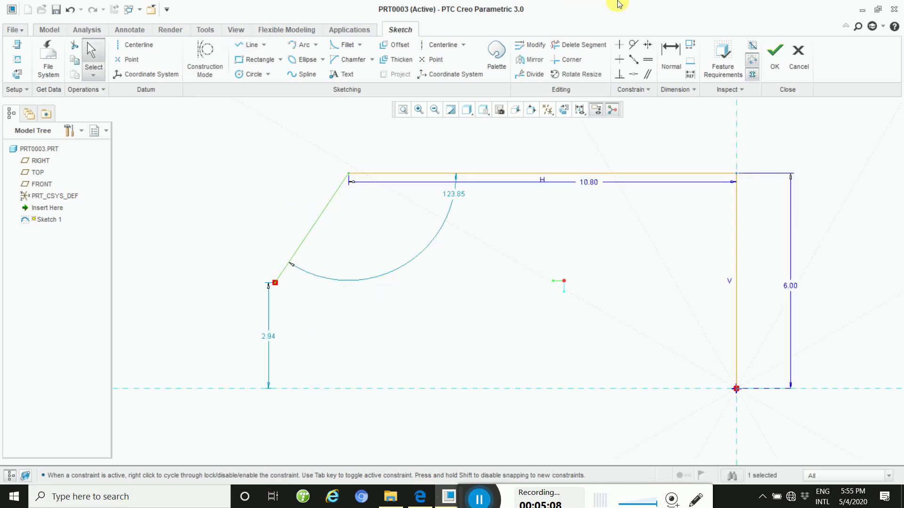
Step: Dimension the slanted line's length between its two endpoints and set it to 9.2
click(672, 54)
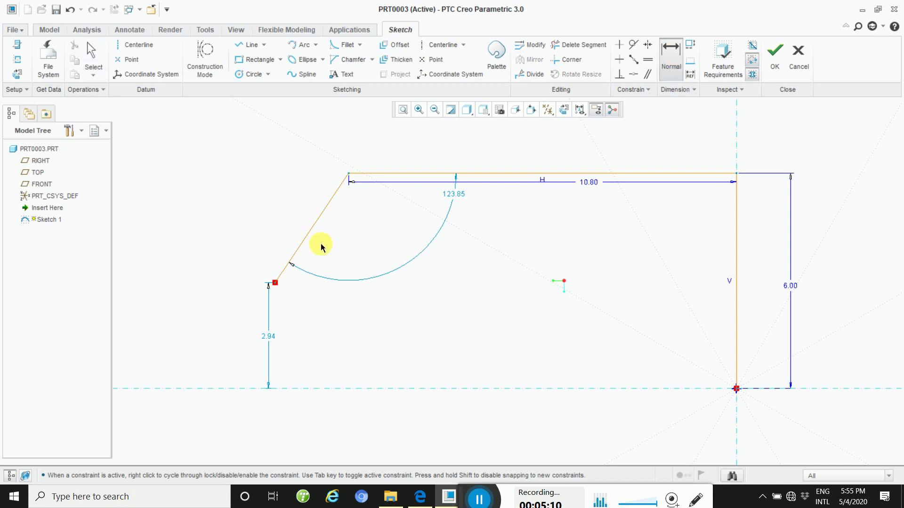
click(276, 284)
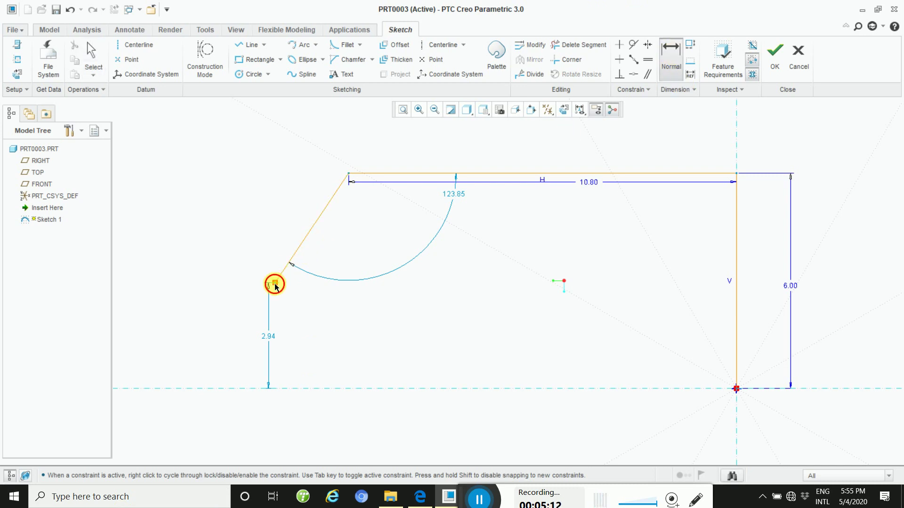
click(349, 173)
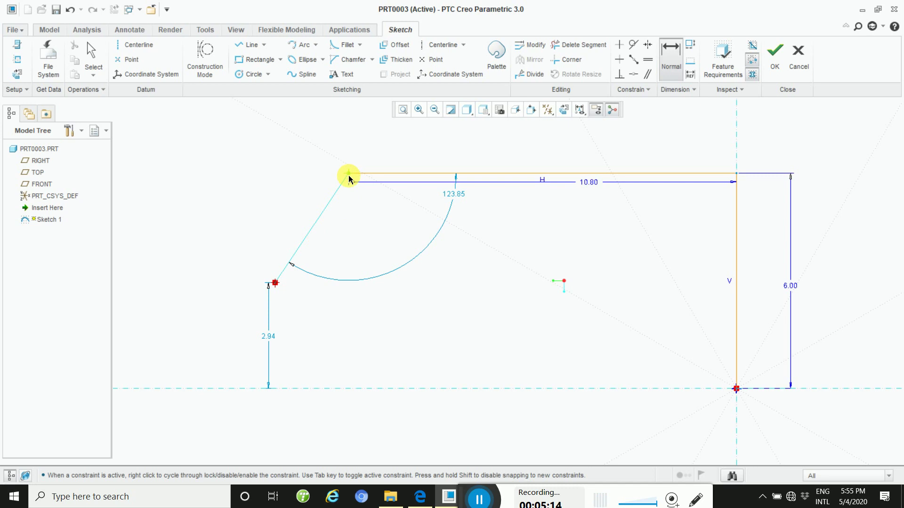
middle_click(322, 244)
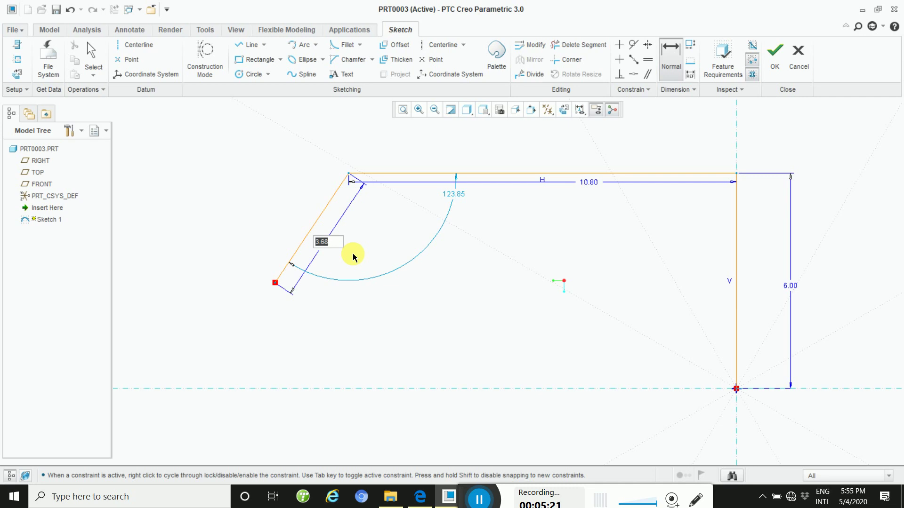
text(9)
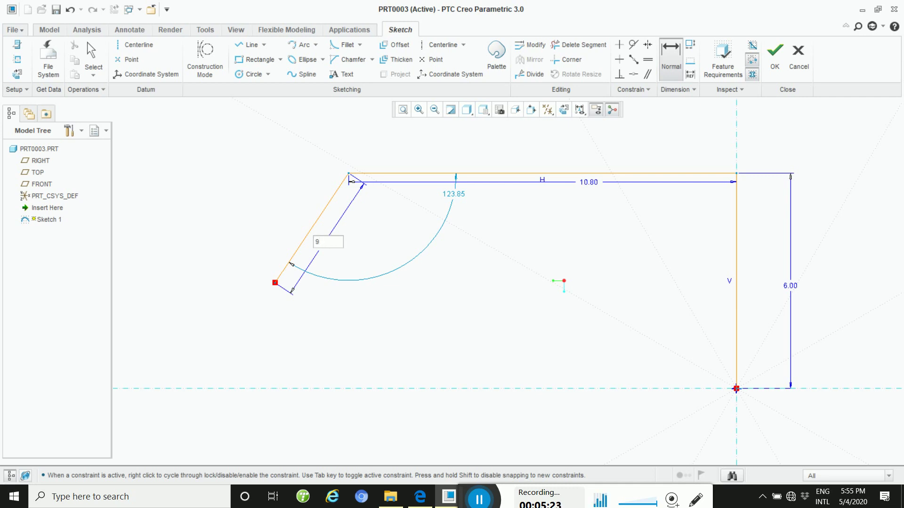
text(.2)
key(Return)
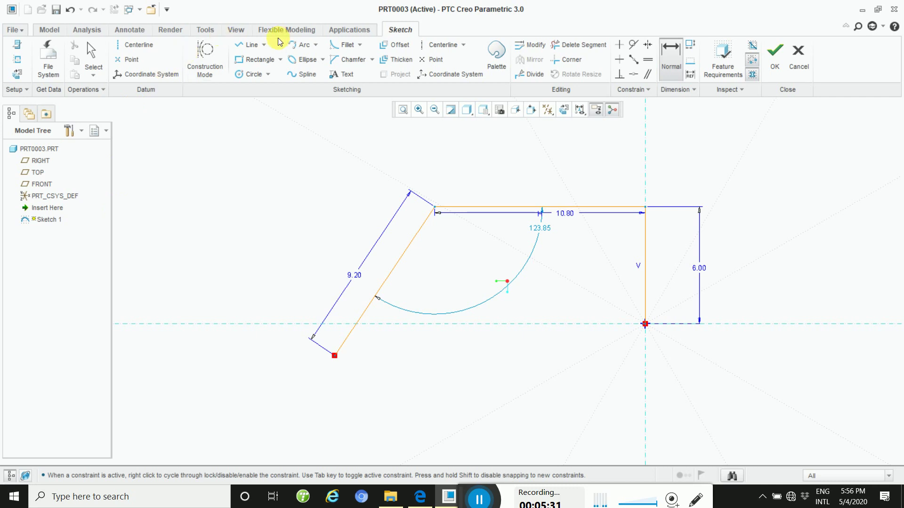
Step: Draw a vertical line about 4.88 long upward from the slanted line's lower end
click(257, 46)
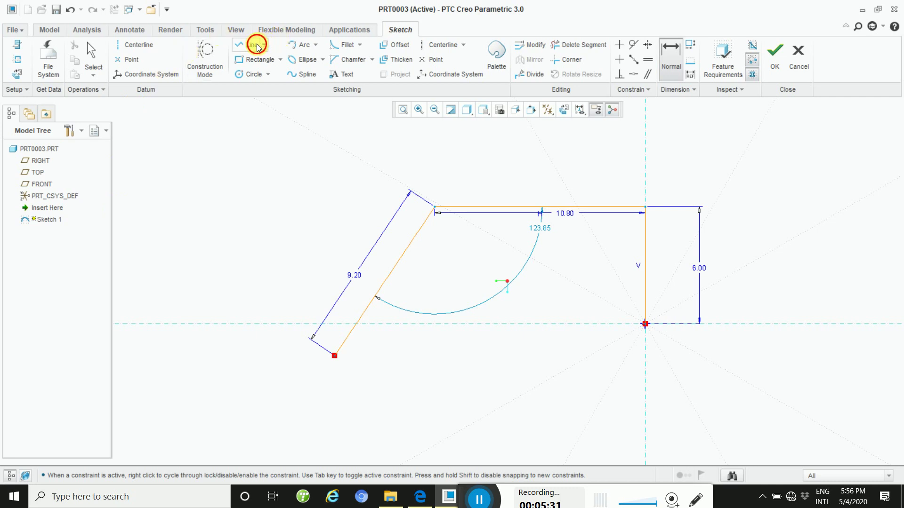
click(335, 355)
click(305, 336)
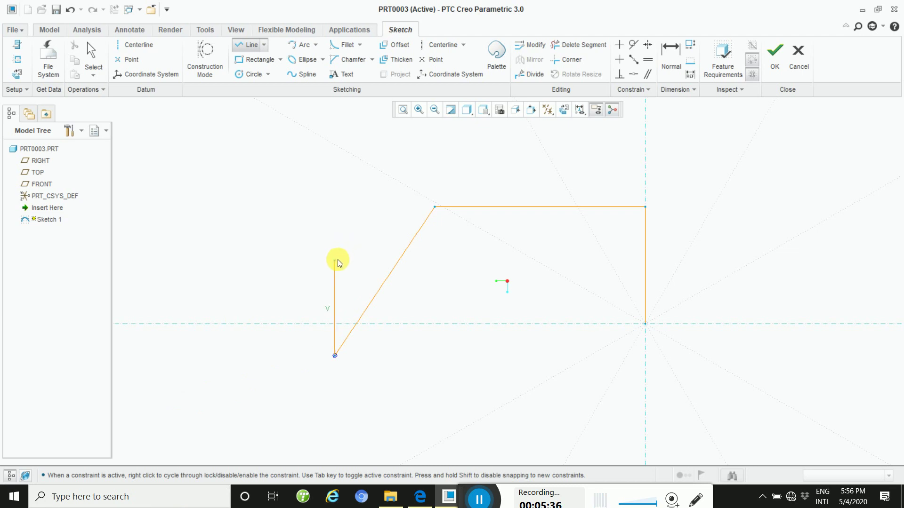
click(337, 261)
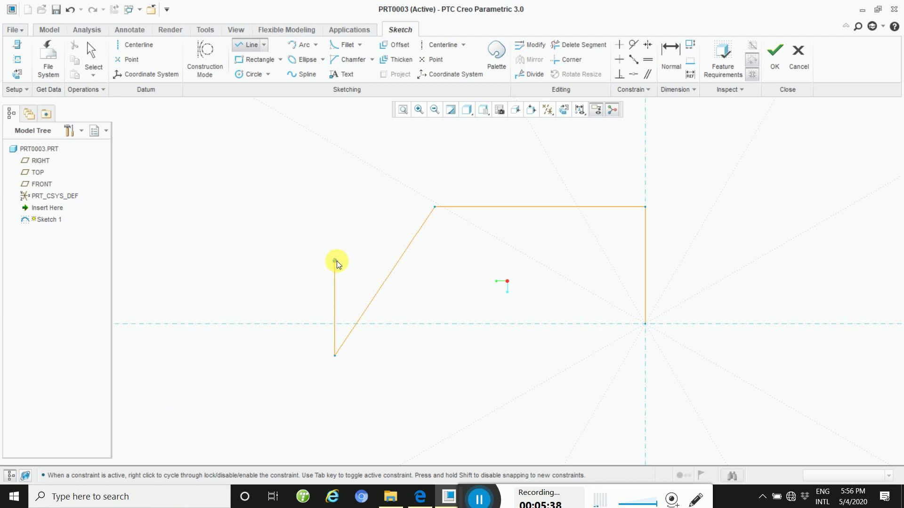
middle_click(349, 284)
Step: Place the new vertical line's length dimension further to its left and set it to 4
click(323, 315)
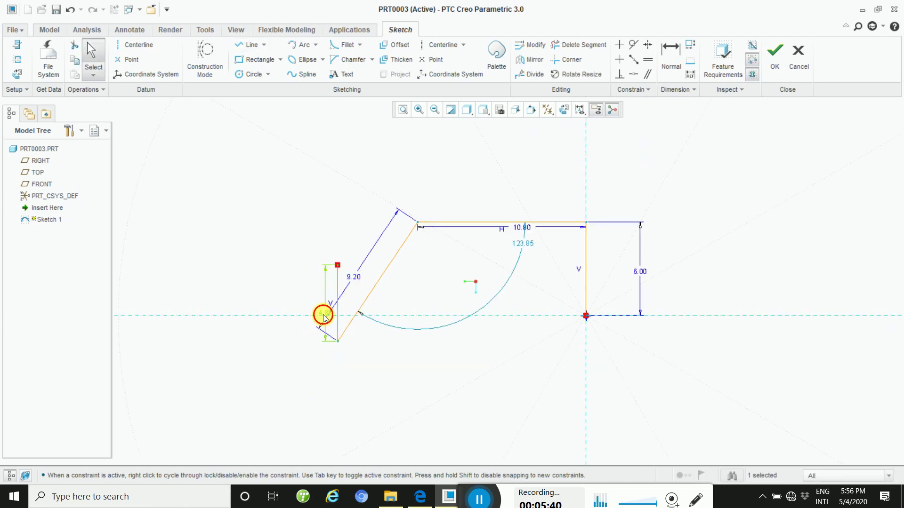
drag(323, 315, 292, 311)
double_click(295, 311)
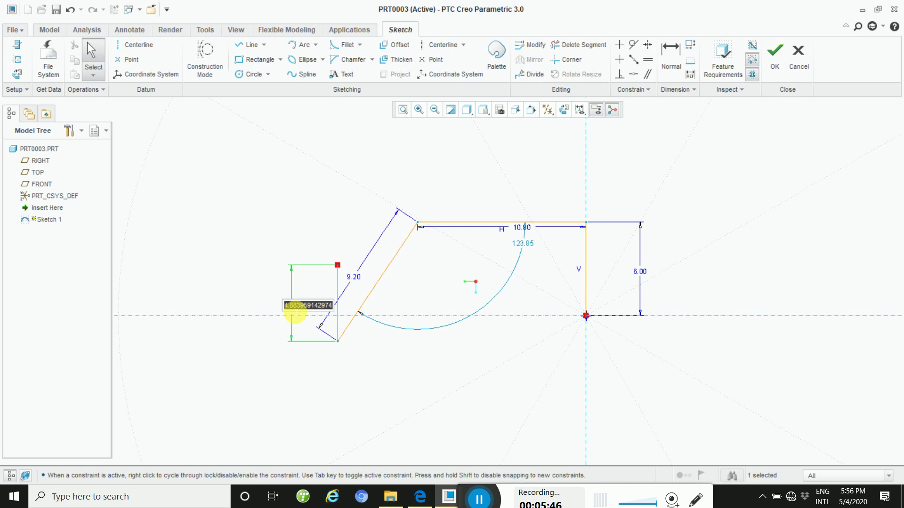
text(4)
key(Return)
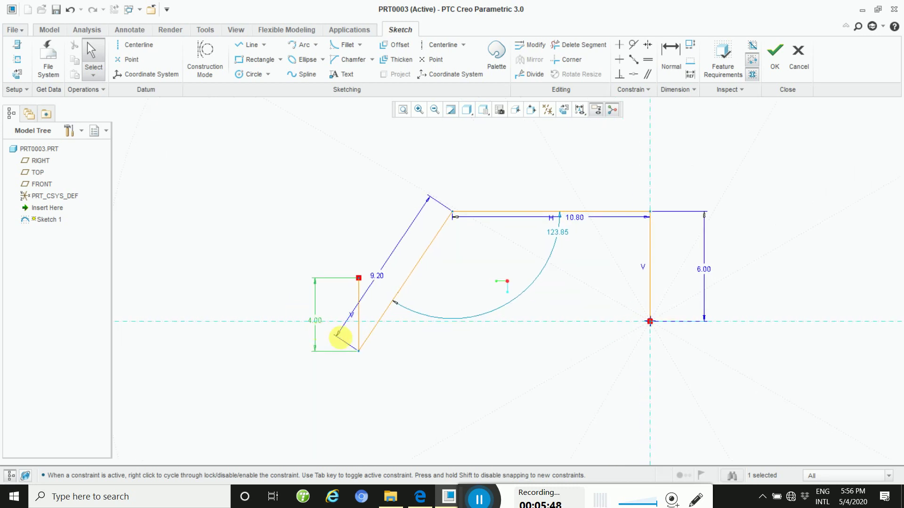
click(413, 378)
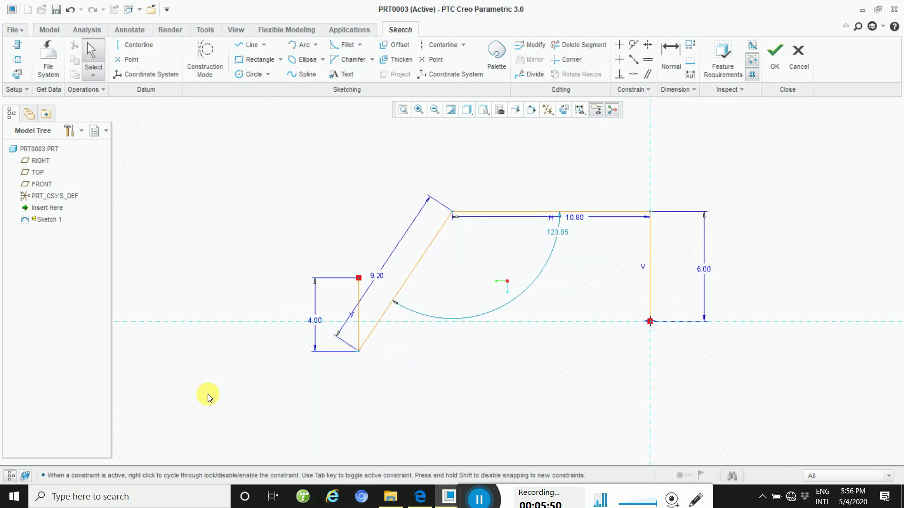
Step: Draw a horizontal line about 3.13 long to the left from the upper end of the 4 unit vertical line
click(248, 45)
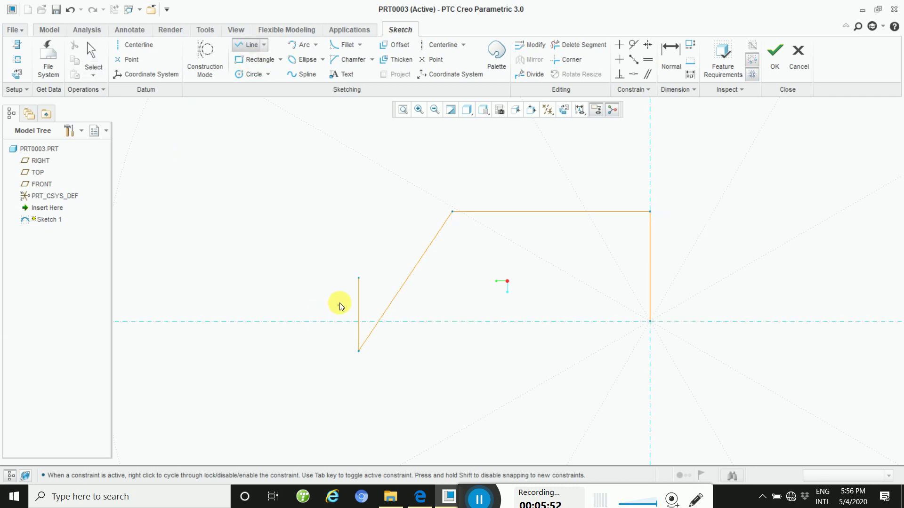
click(358, 284)
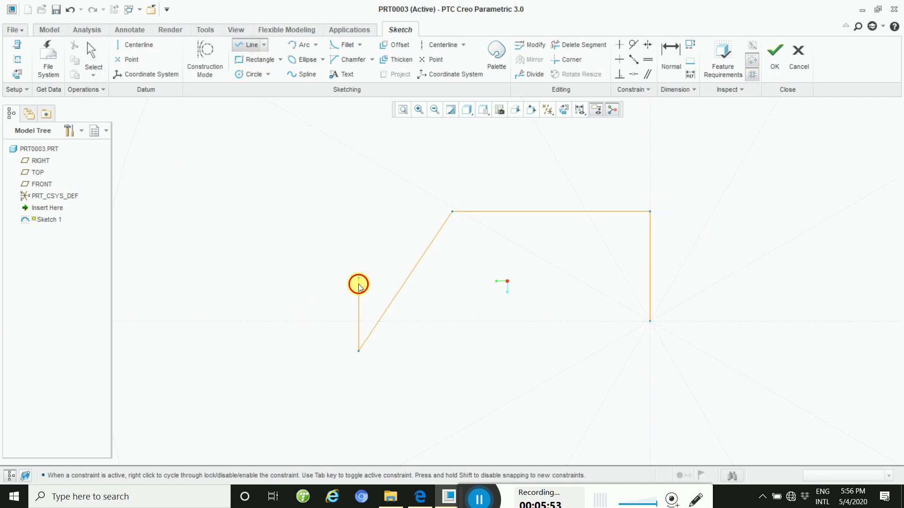
click(302, 283)
middle_click(301, 283)
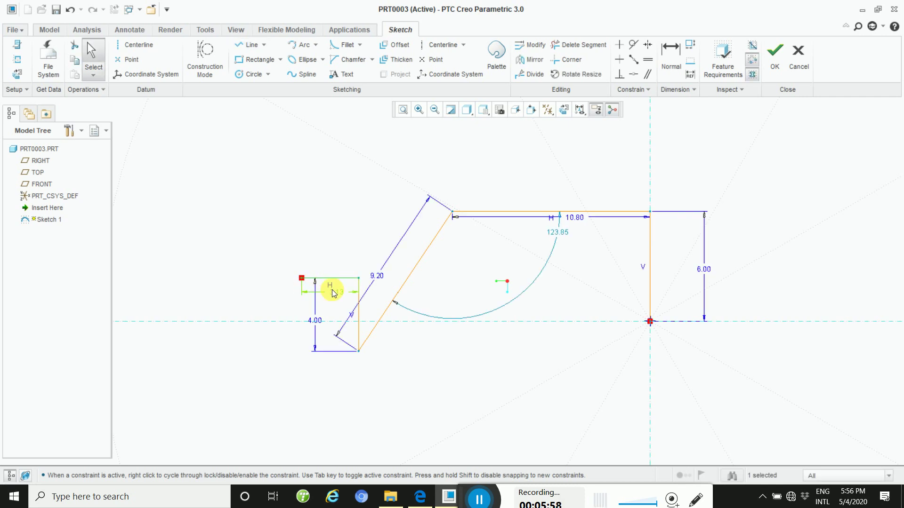
Step: Place the short horizontal line's length dimension above the line and set it to 2
drag(335, 286, 335, 257)
double_click(335, 257)
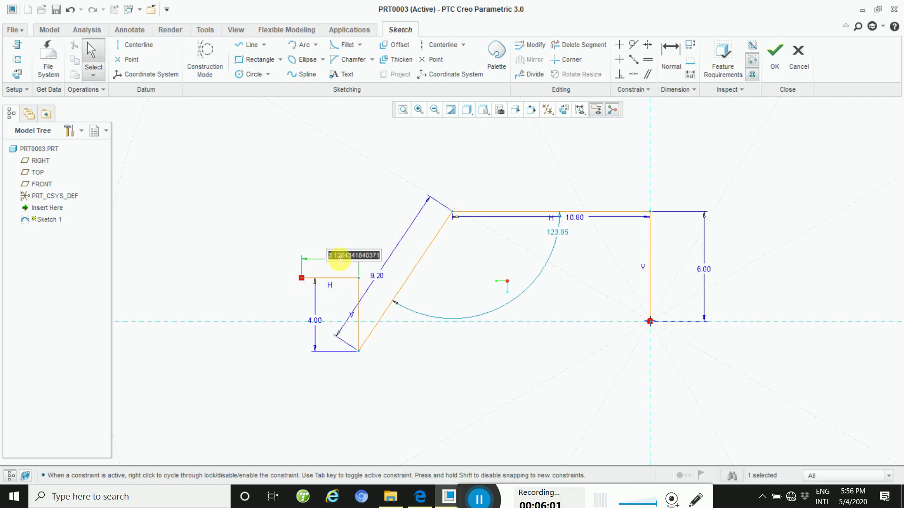
text(2)
key(Return)
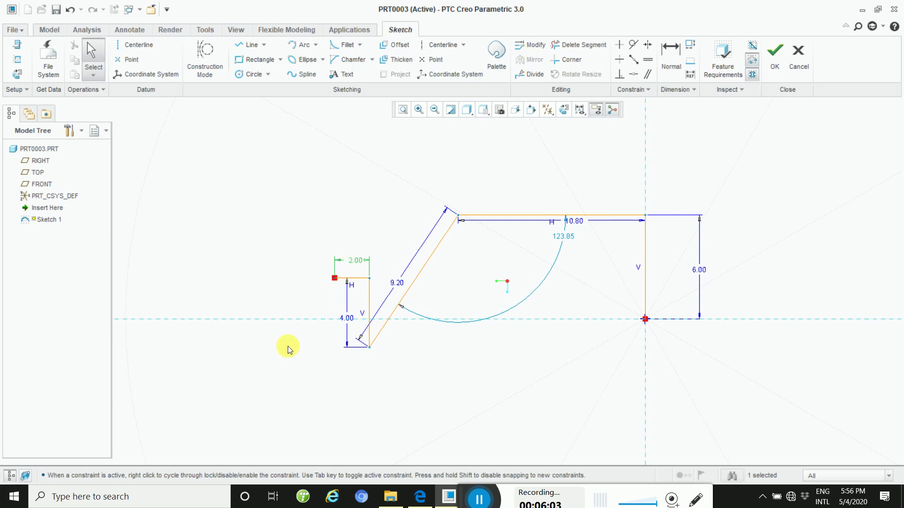
Step: Draw a vertical line about 3.74 long upward from the left end of the short horizontal line
click(249, 44)
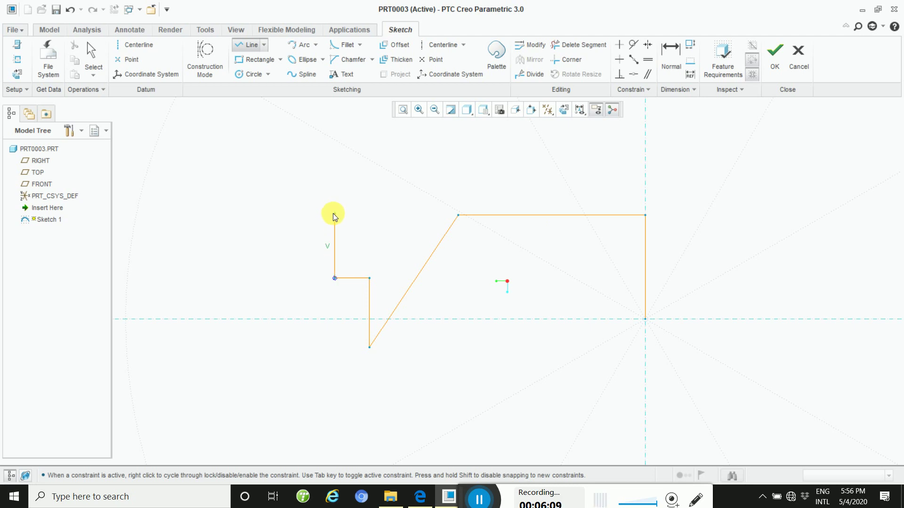
click(334, 215)
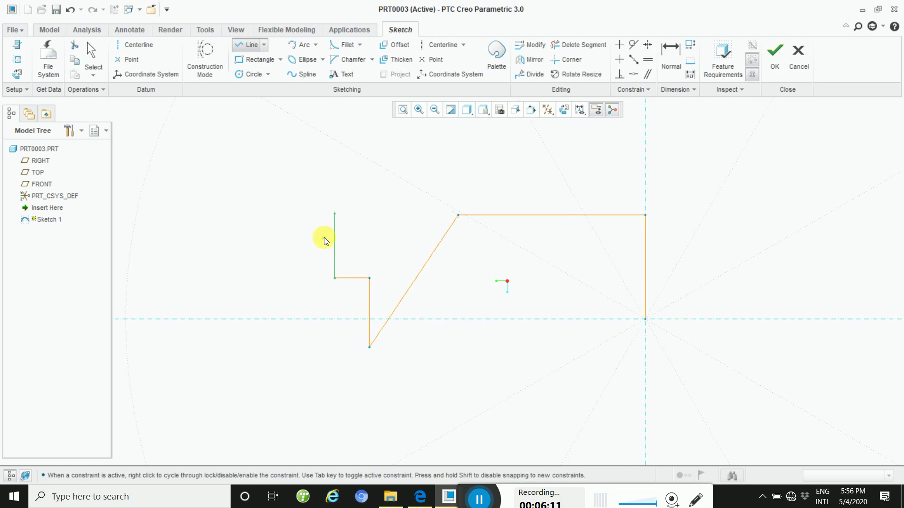
middle_click(323, 237)
Step: Set the length of the vertical line rising from the short horizontal step to 2
click(326, 260)
double_click(326, 260)
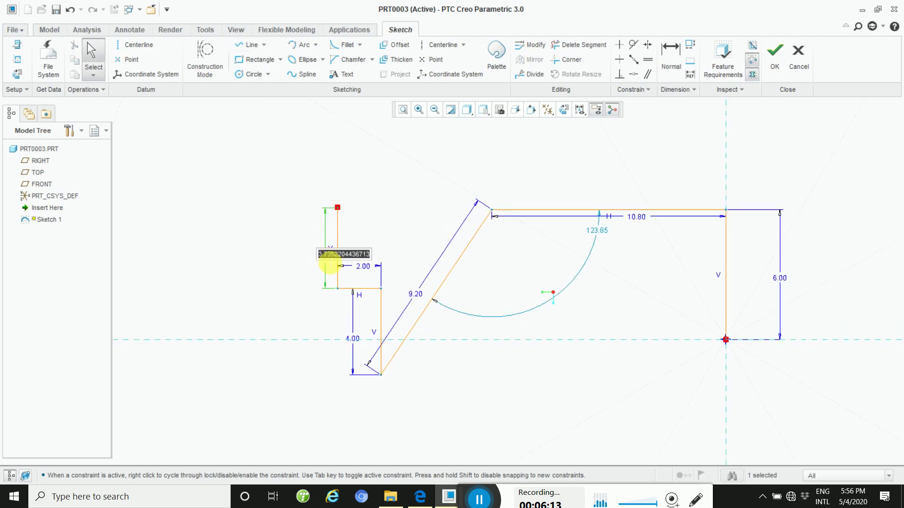
text(2)
key(Return)
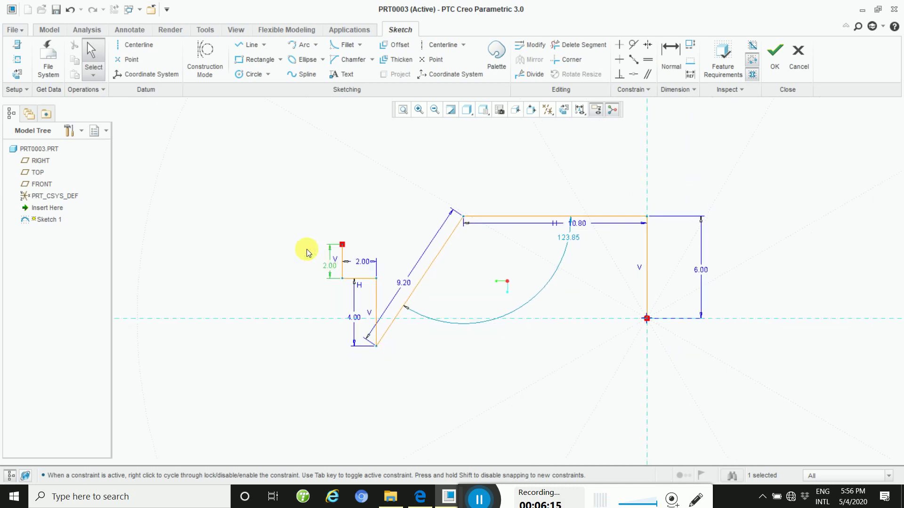
Step: Draw a horizontal line about 6.81 long to the left from the upper end of the 2 unit vertical line
click(248, 45)
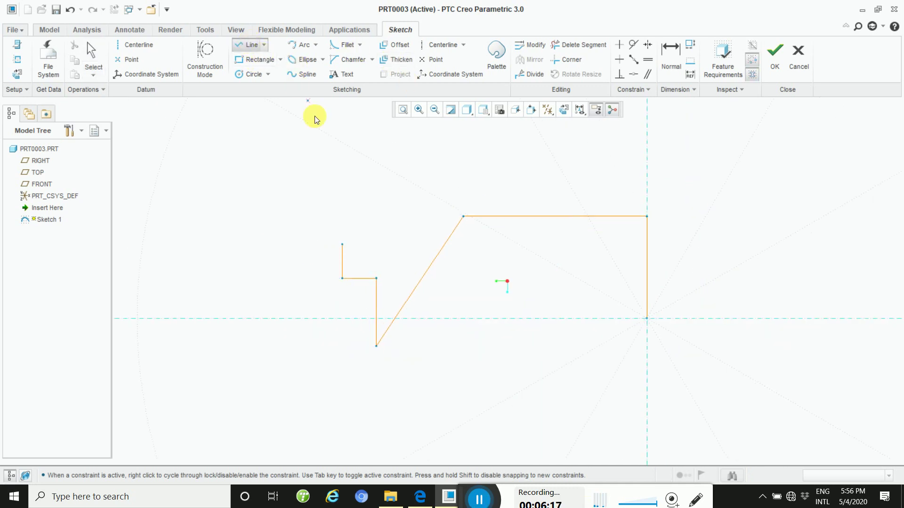
click(343, 244)
click(227, 243)
middle_click(247, 263)
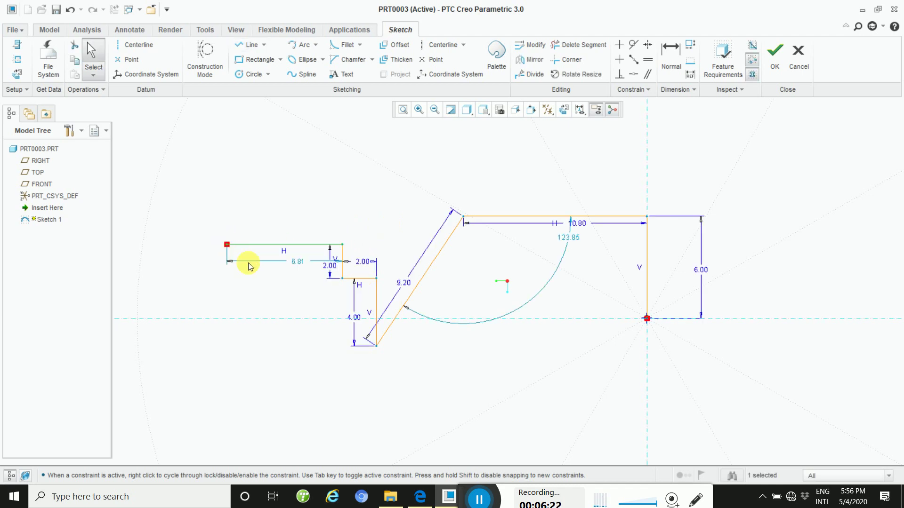
Step: Place the leftmost horizontal line's length dimension above the line and set it to 6
drag(296, 263, 278, 211)
double_click(278, 211)
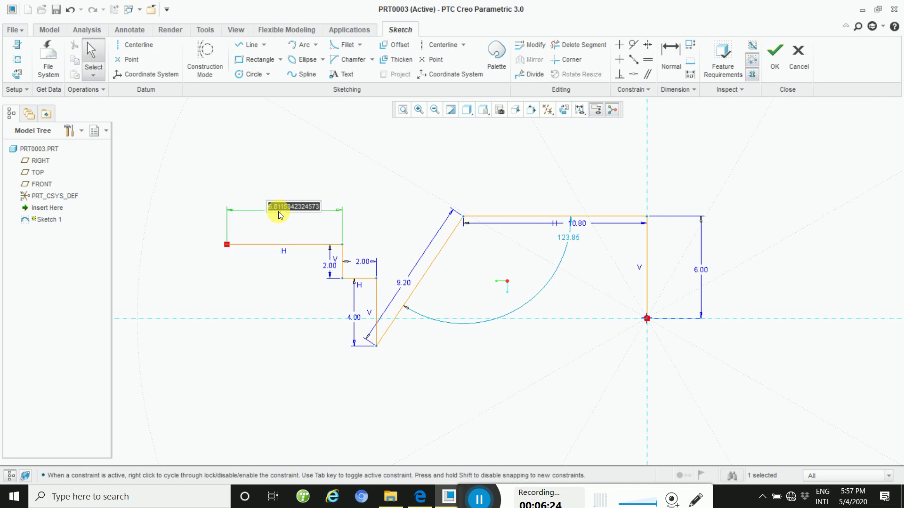
text(6)
key(Return)
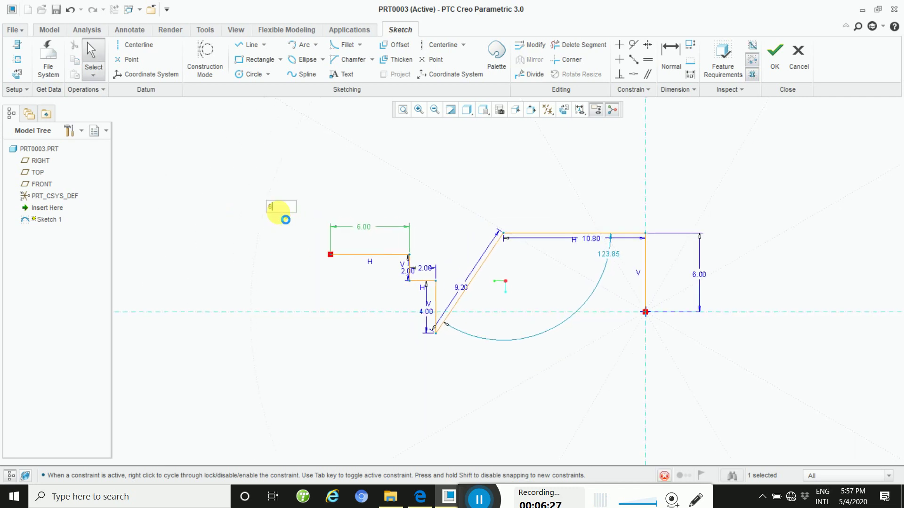
click(397, 182)
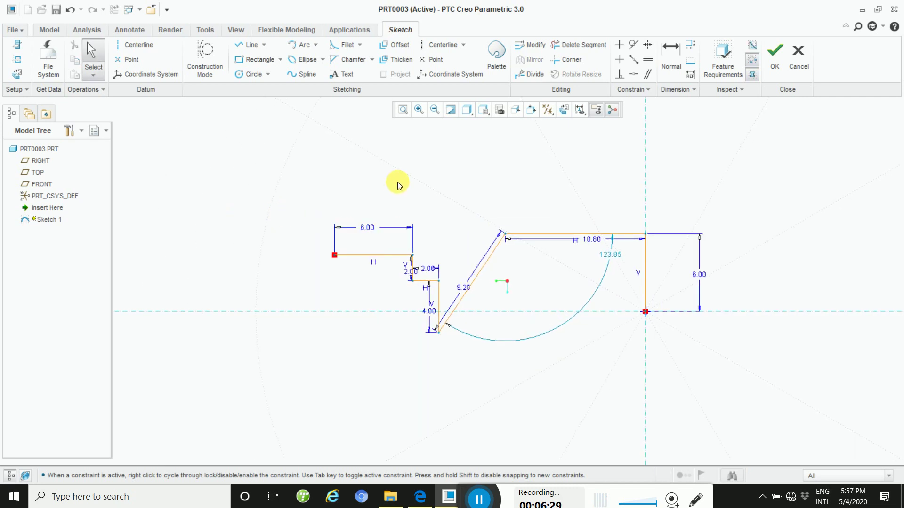
Step: Draw a vertical line about 6.36 long downward from the left end of the leftmost horizontal line
click(243, 46)
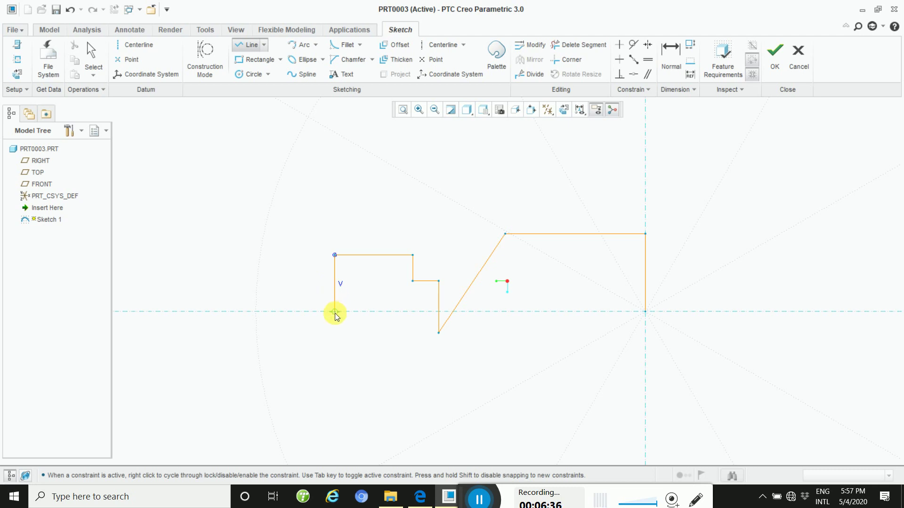
click(329, 338)
middle_click(337, 339)
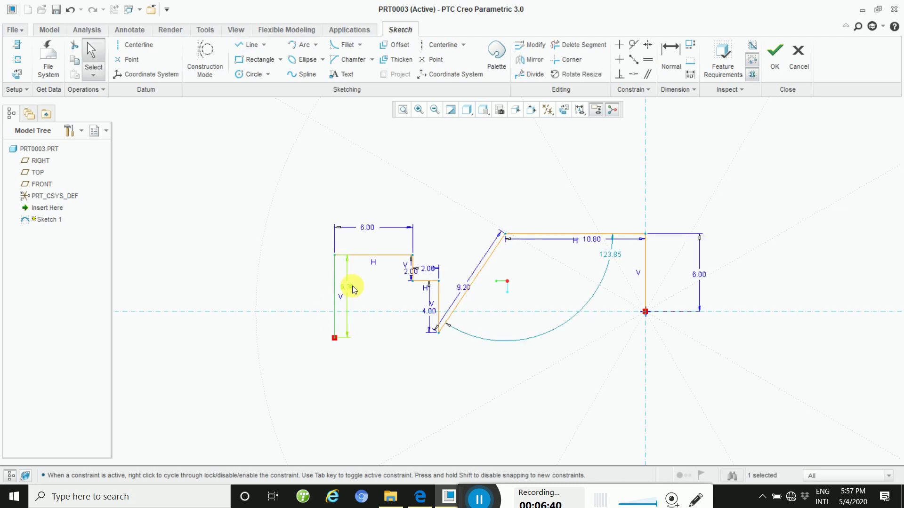
Step: Place the leftmost vertical line's length dimension to its left and set it to 6
drag(351, 286, 264, 294)
double_click(265, 295)
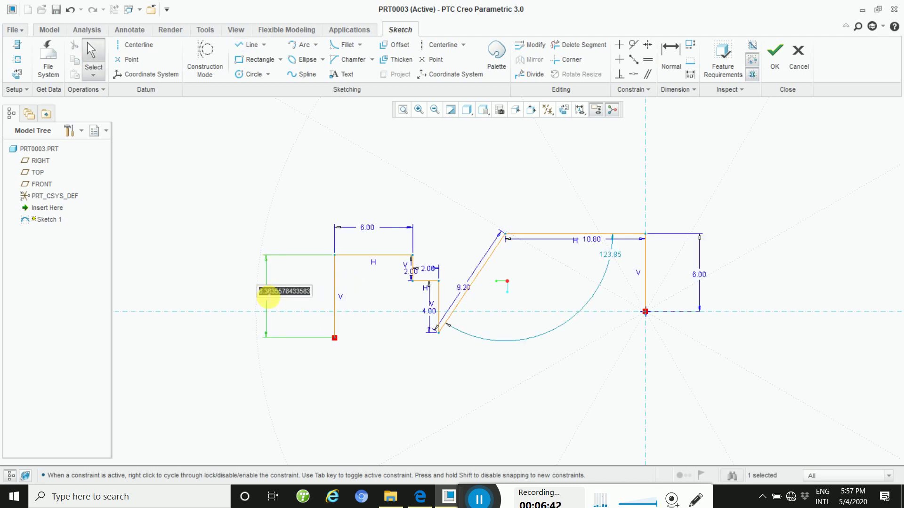
text(6)
key(Return)
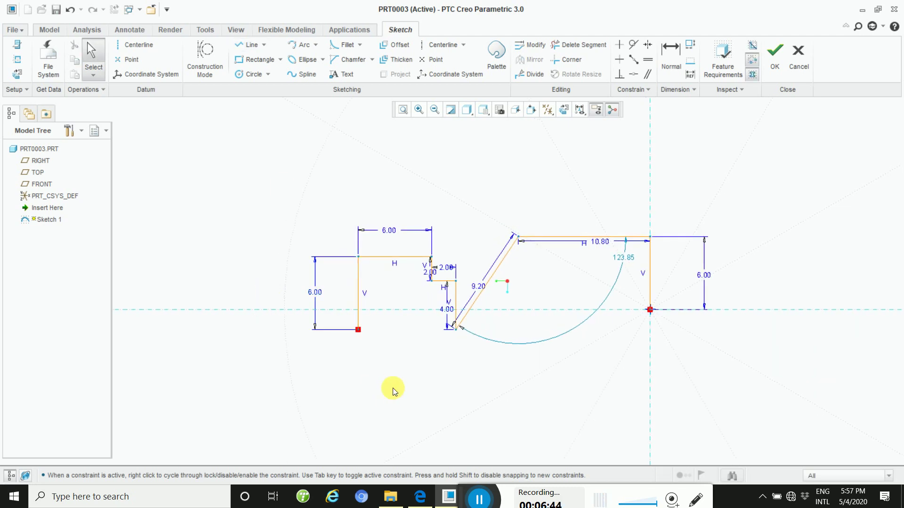
Step: Draw a horizontal line about 5.65 long to the right from the lower end of the leftmost vertical line
click(252, 45)
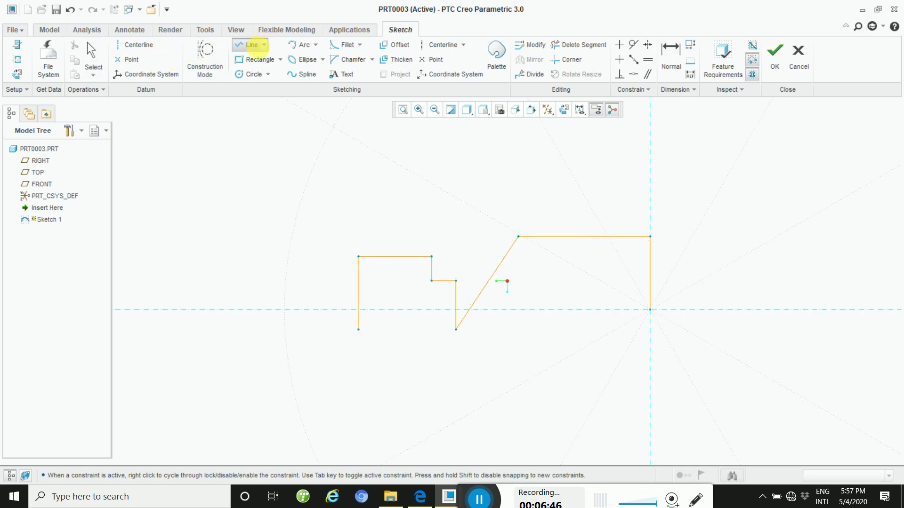
click(361, 333)
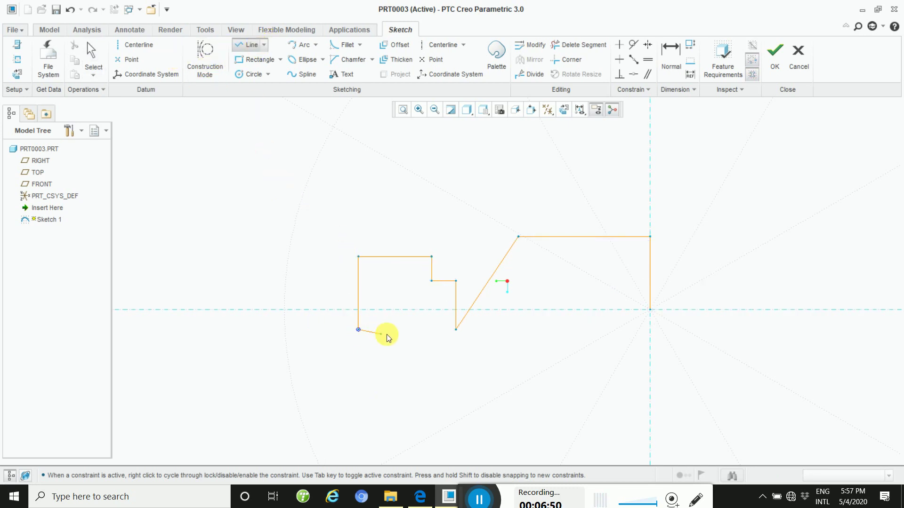
click(427, 330)
middle_click(428, 329)
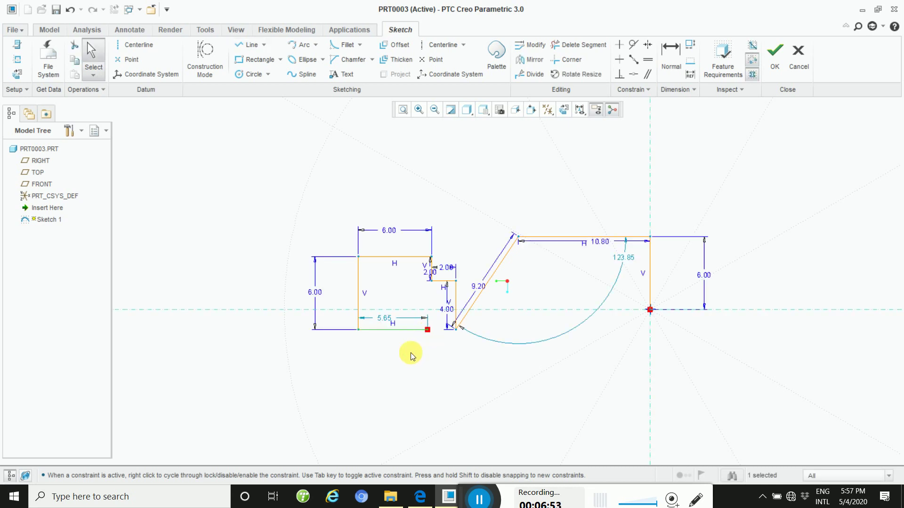
Step: Place the new lower horizontal line's length dimension below the line and set it to 5
drag(386, 318, 390, 343)
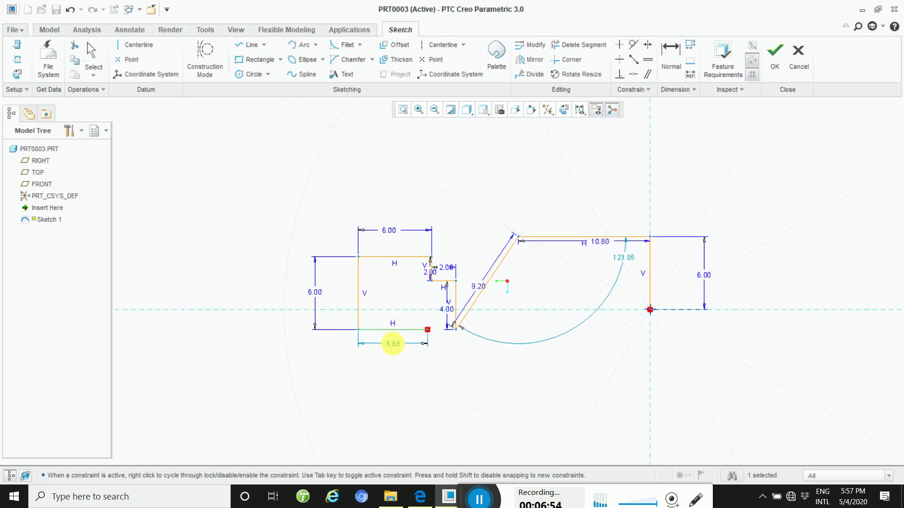
double_click(394, 341)
text(5)
key(Return)
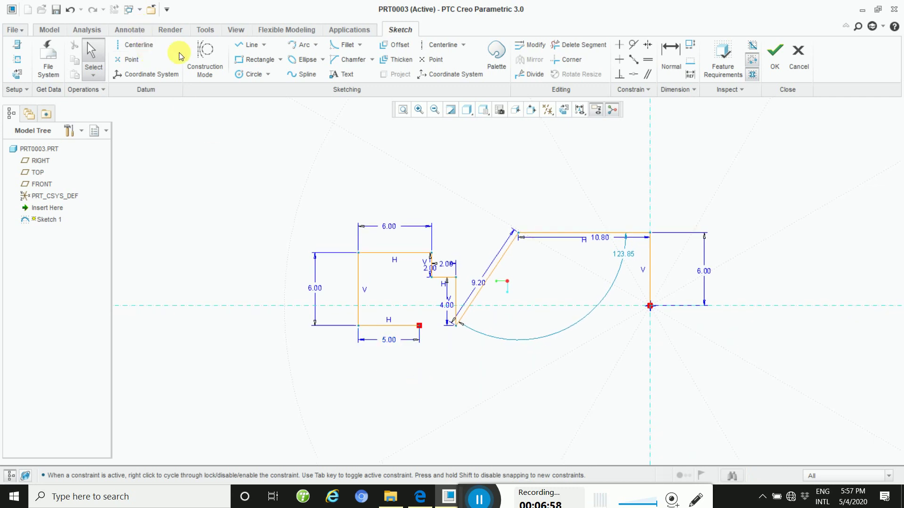
Step: Draw a vertical line downward from the right end of the 5 unit horizontal line and set its length to 3
click(246, 45)
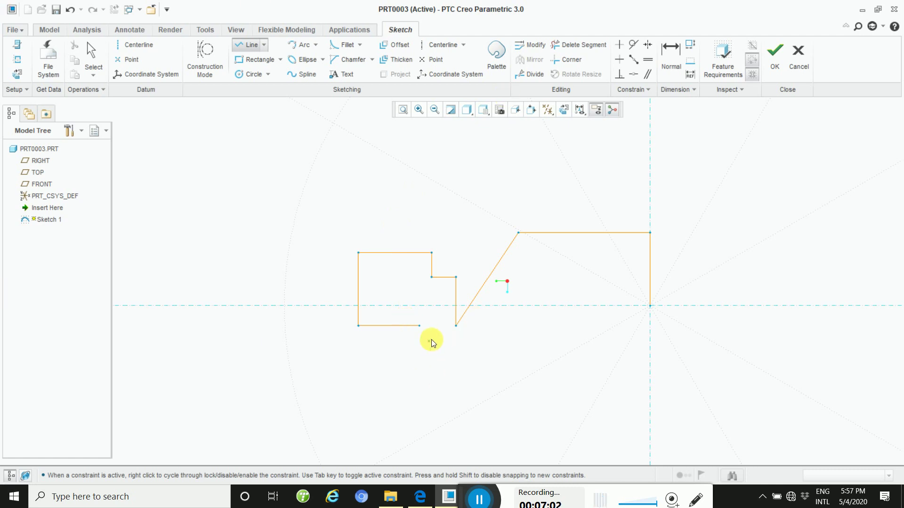
click(419, 326)
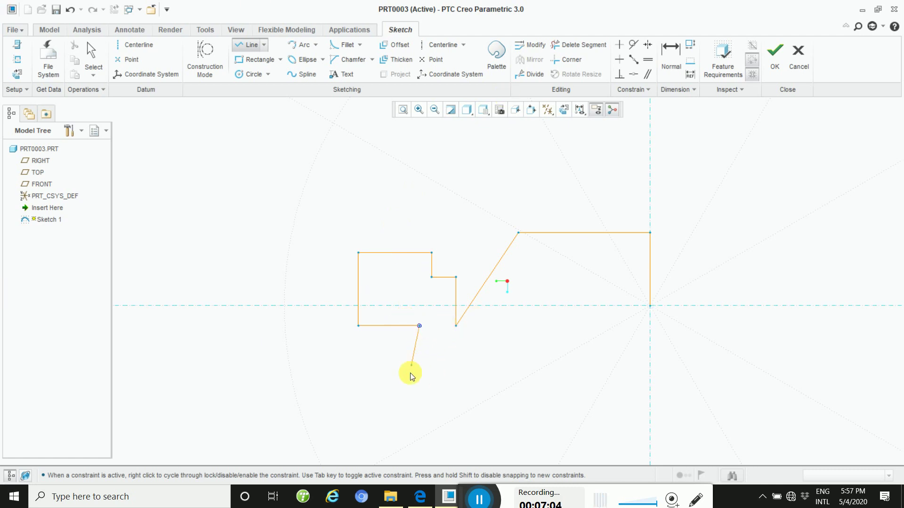
middle_click(420, 358)
middle_click(439, 362)
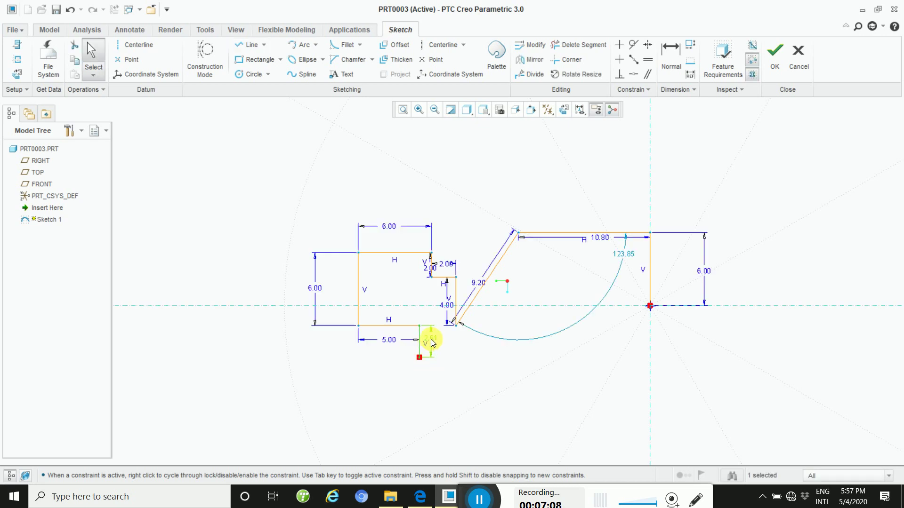
double_click(432, 340)
text(3)
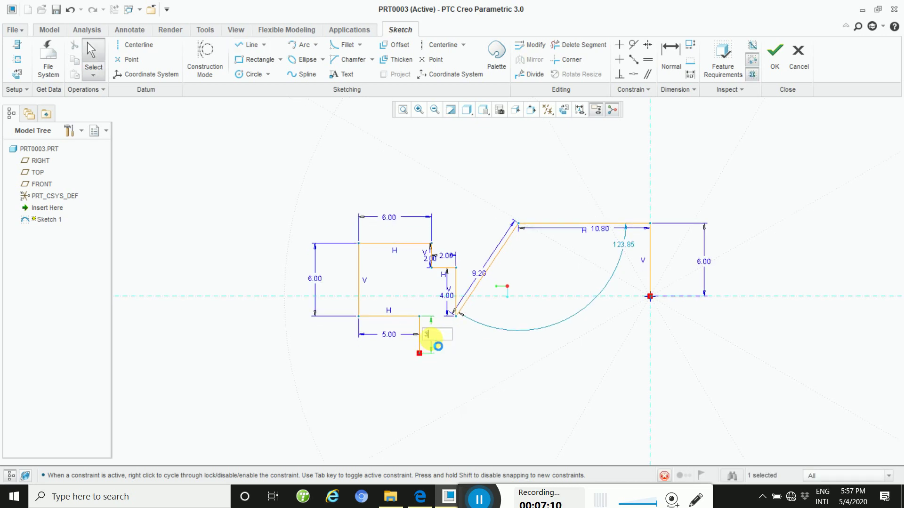
key(Return)
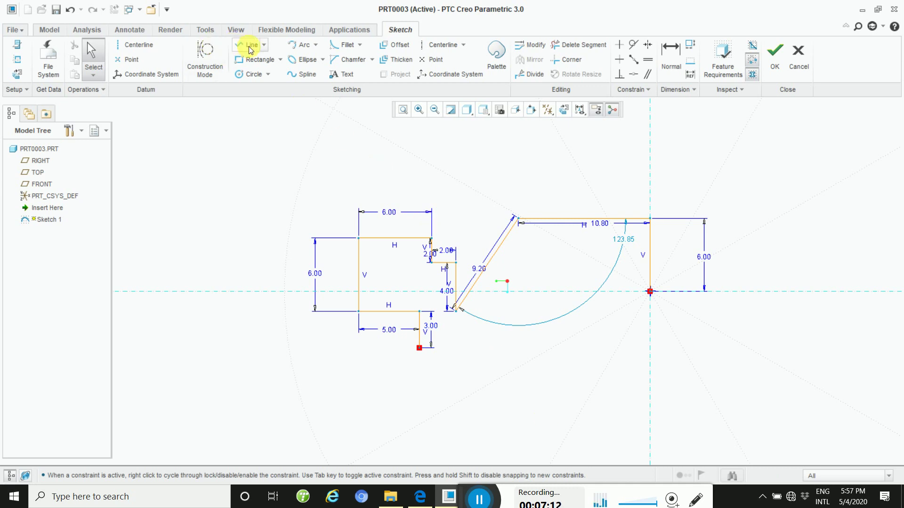
Step: Draw a horizontal line to the left from the lower end of the 3 unit vertical line, equal in length to the 5 unit line
click(250, 48)
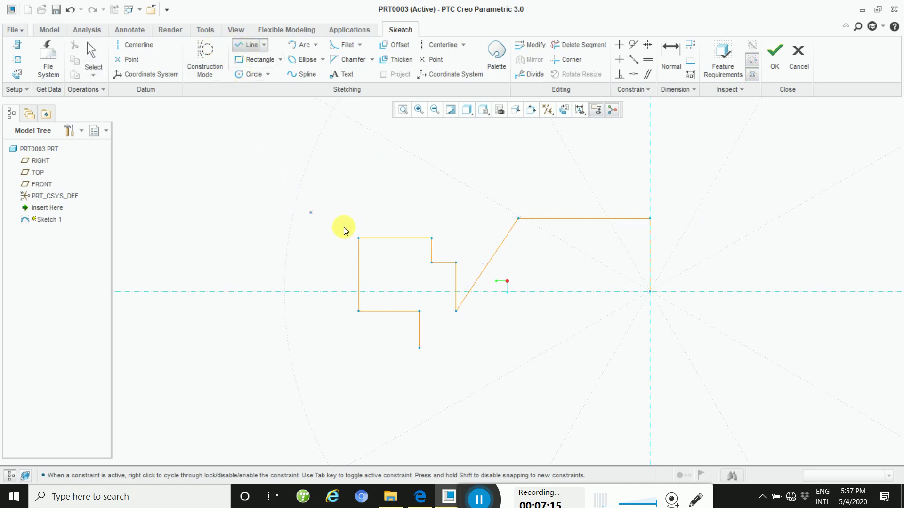
click(419, 348)
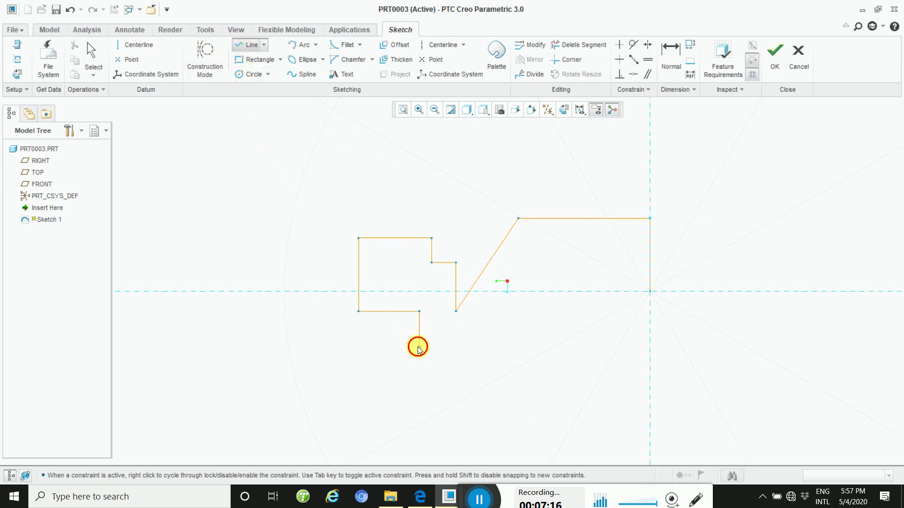
click(360, 349)
middle_click(360, 348)
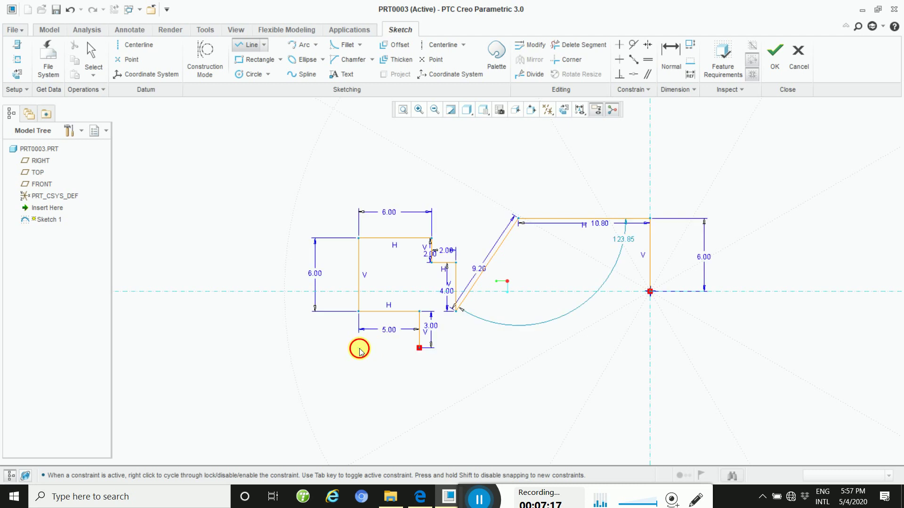
middle_click(374, 369)
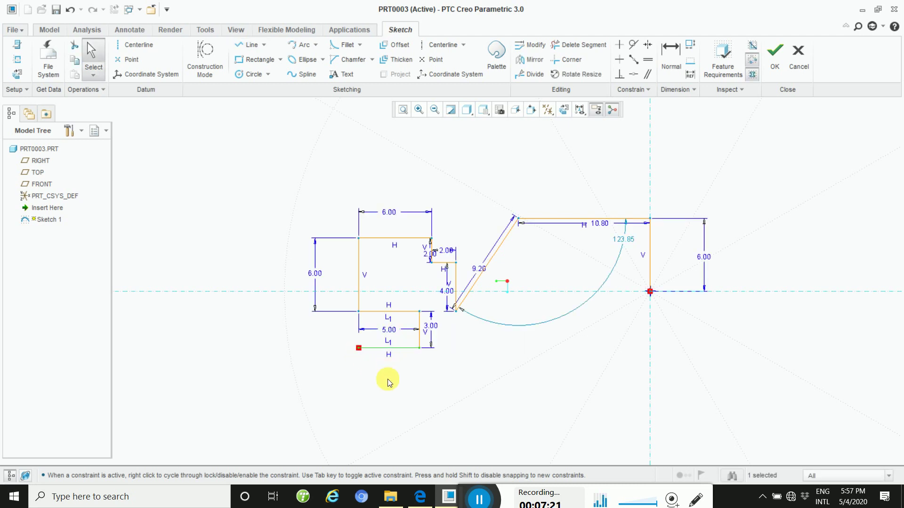
Step: Draw a vertical line downward from the left end of the lowest horizontal line, equal in length to the 3 unit vertical line
click(357, 348)
middle_click(356, 348)
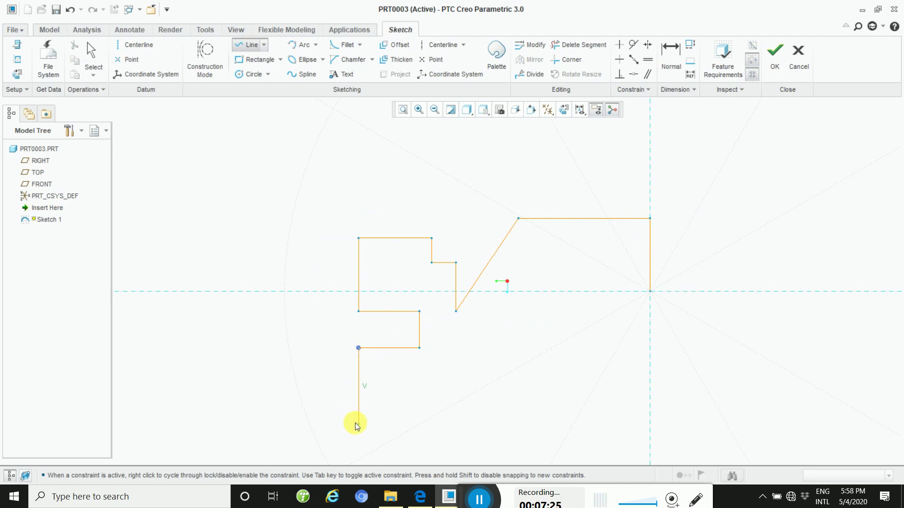
click(357, 383)
middle_click(369, 379)
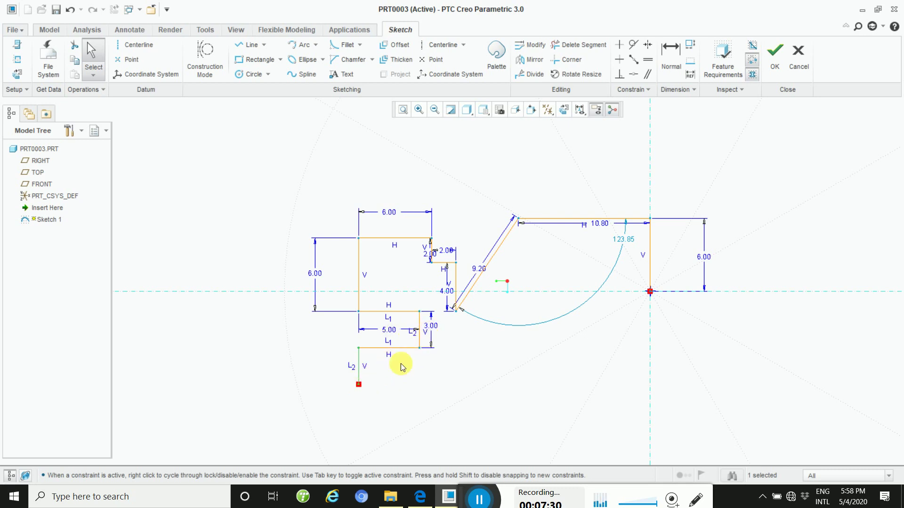
click(392, 389)
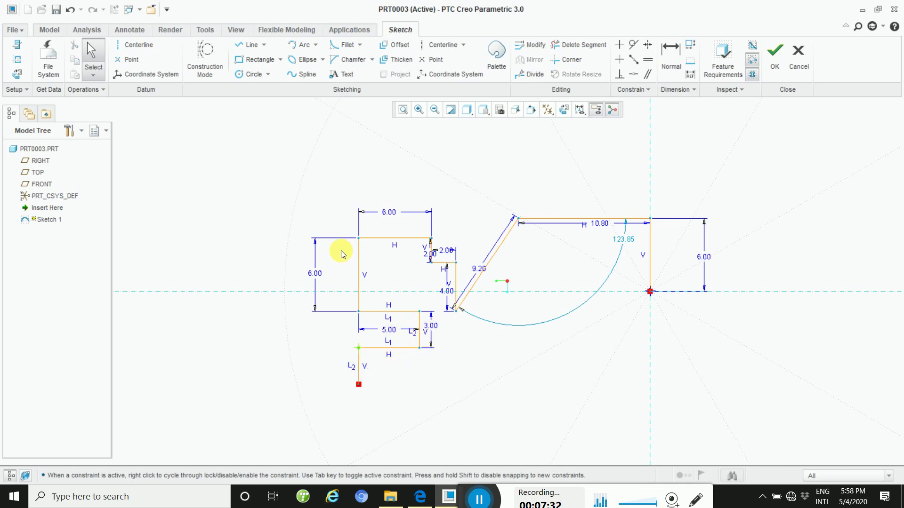
Step: Draw a horizontal line about 9.56 long to the right from the lower end of the lowest left vertical line
click(234, 48)
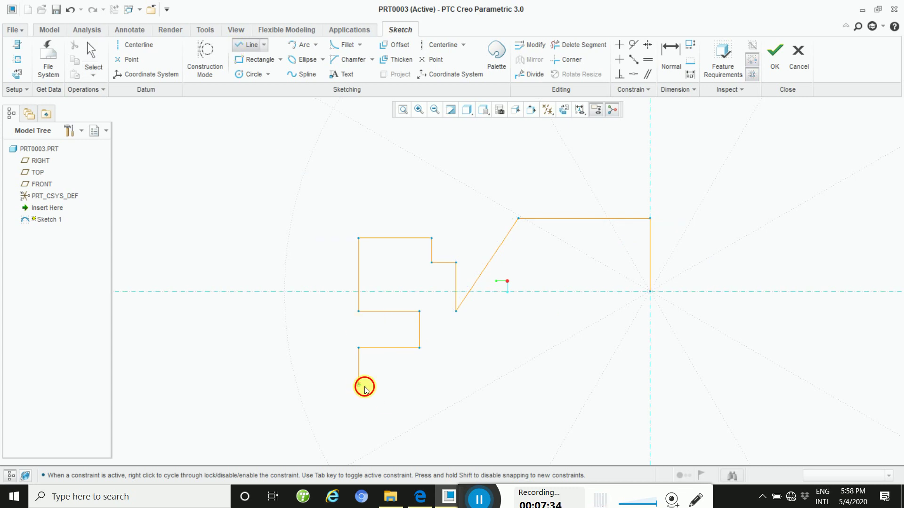
click(475, 385)
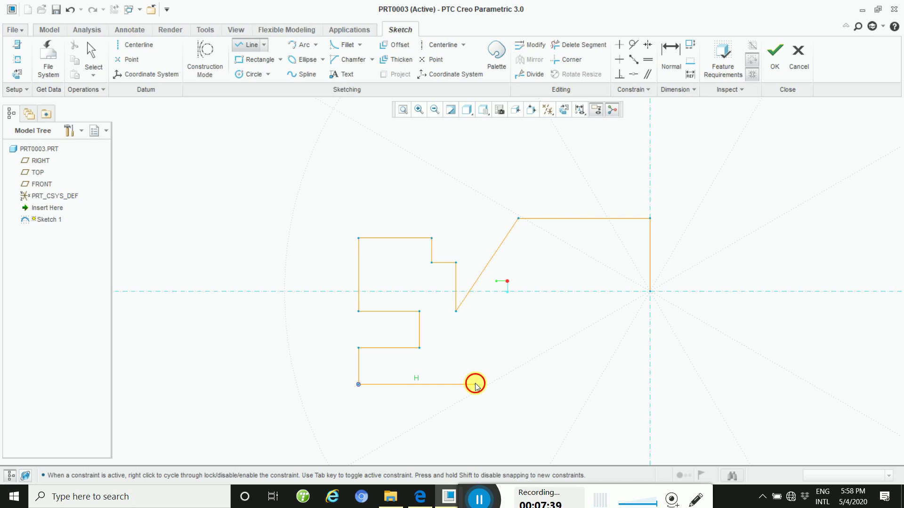
middle_click(475, 383)
middle_click(475, 399)
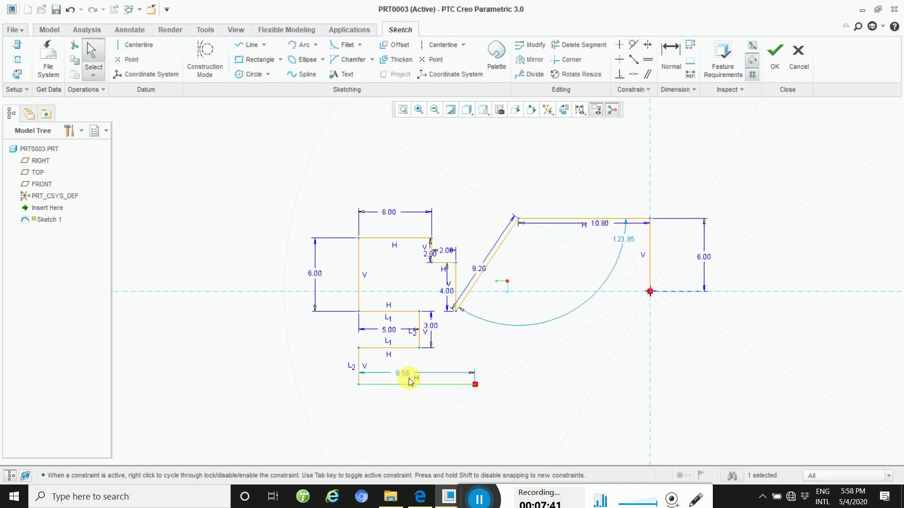
Step: Place the bottom horizontal line's length dimension below it, check the length in 02.pdf, and set it to 8 back in Creo Parametric
drag(408, 374, 411, 411)
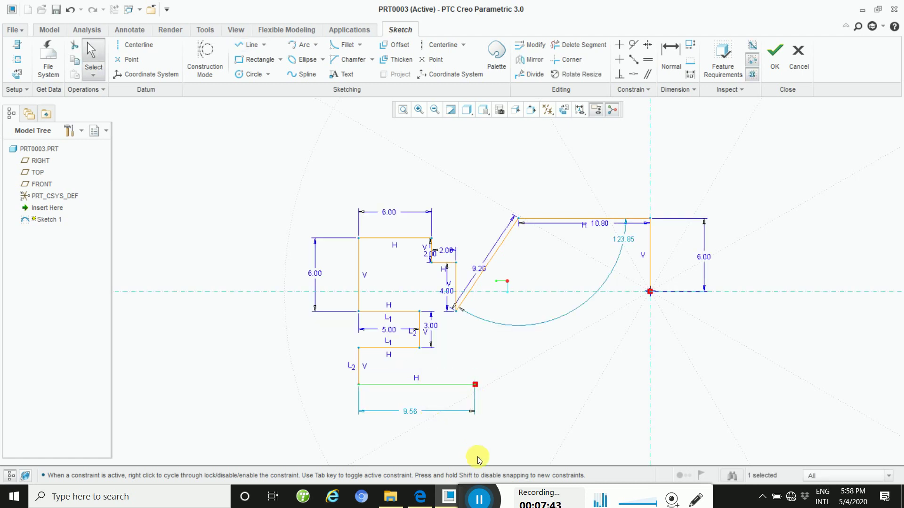
click(420, 497)
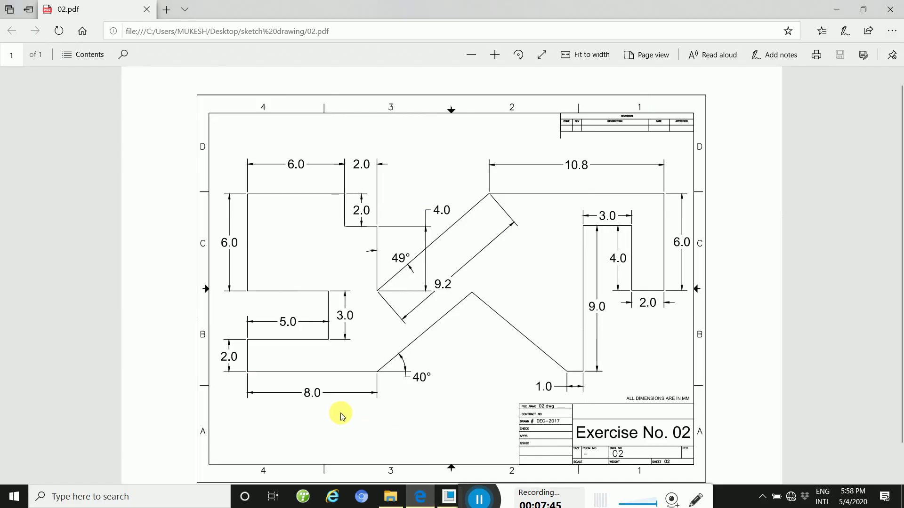
click(448, 498)
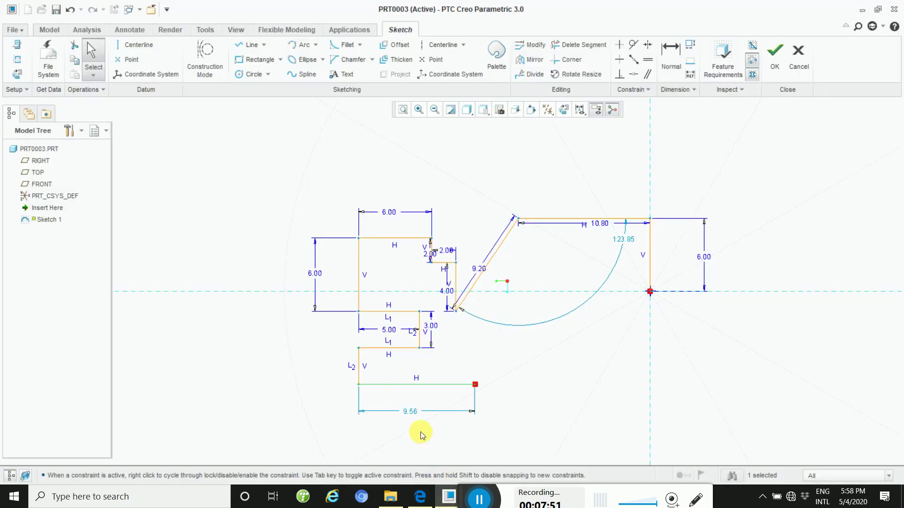
double_click(411, 411)
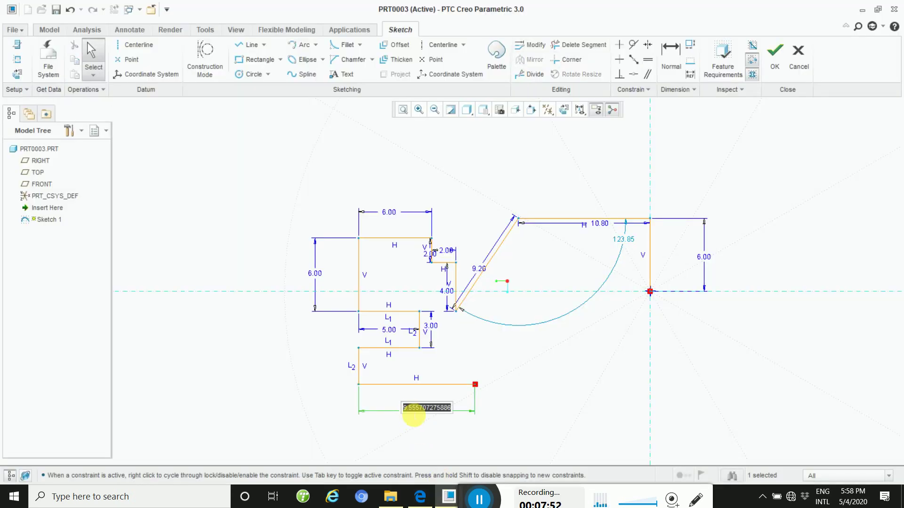
text(8)
key(Return)
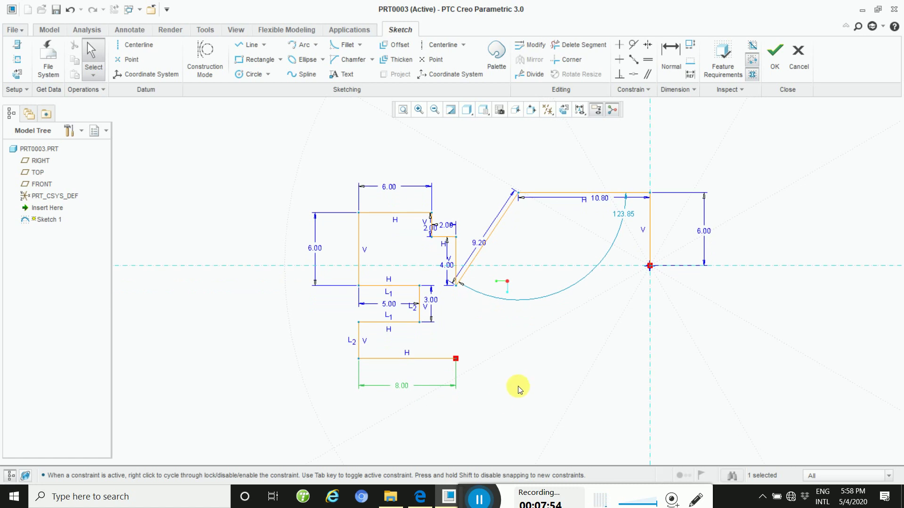
click(518, 386)
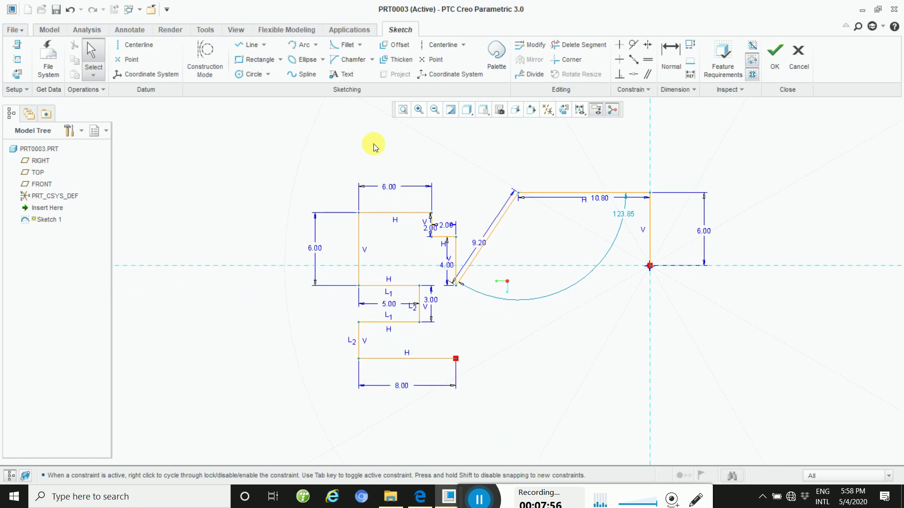
Step: Draw an inclined line up to the right from the right end of the 8 unit bottom line, spanning about 2.62 horizontally
click(249, 45)
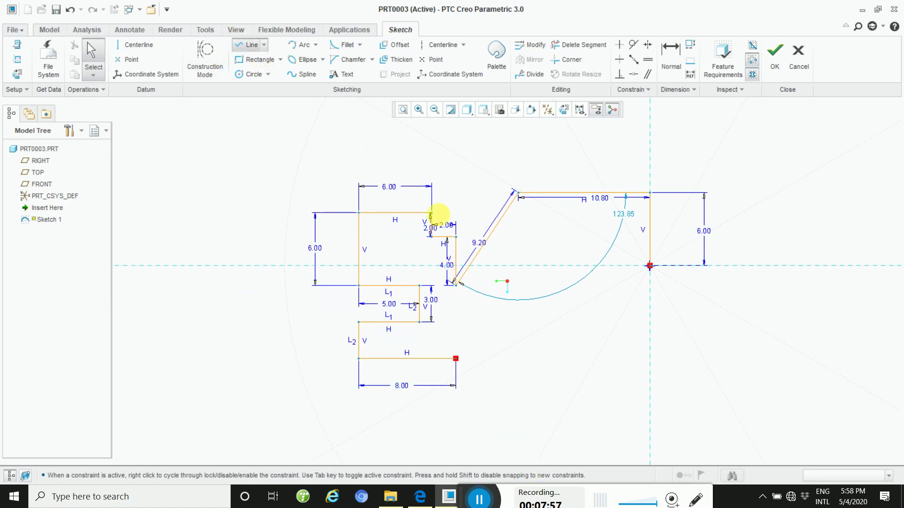
click(461, 359)
click(487, 318)
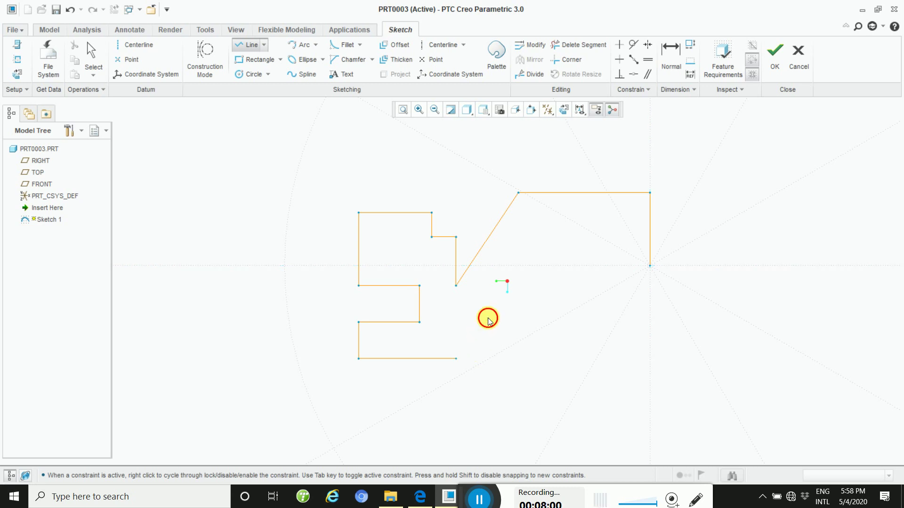
middle_click(487, 318)
middle_click(487, 318)
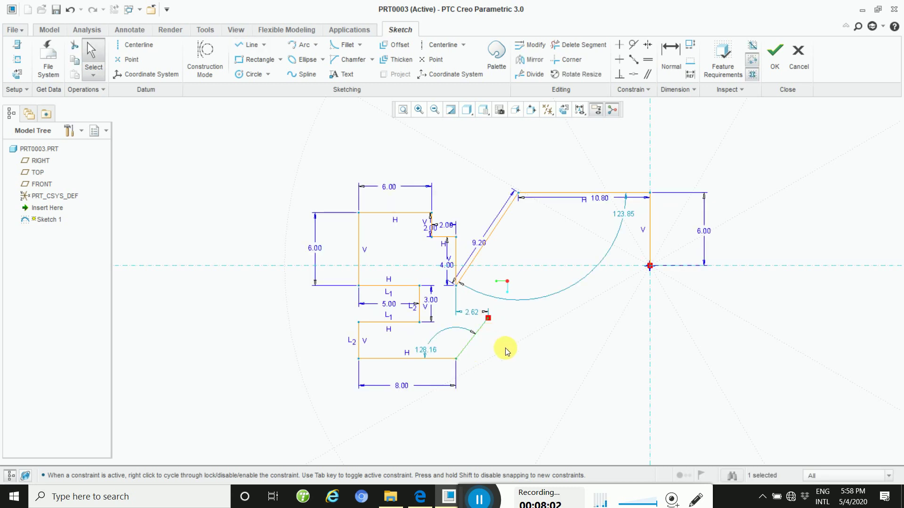
Step: In construction mode, draw a horizontal construction line to the right from the inclined line's lower end, equal in length to the 5 unit line
click(205, 59)
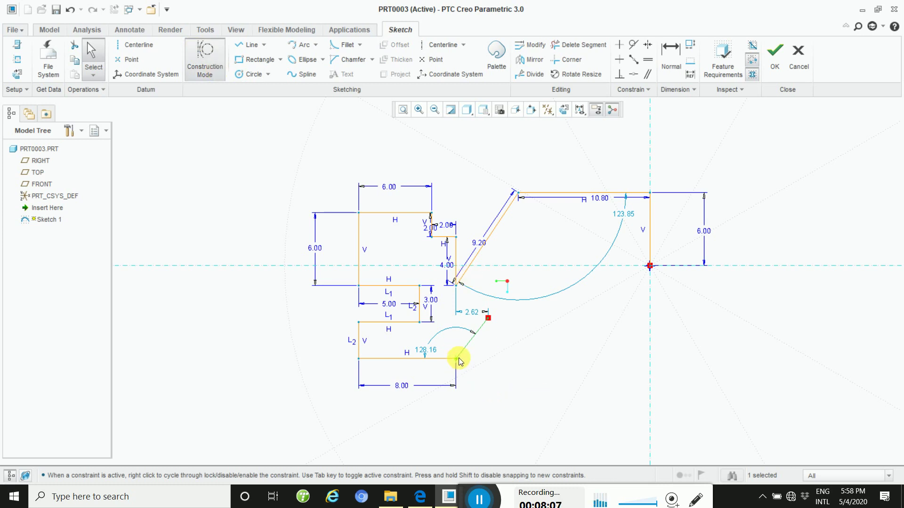
drag(460, 361, 462, 361)
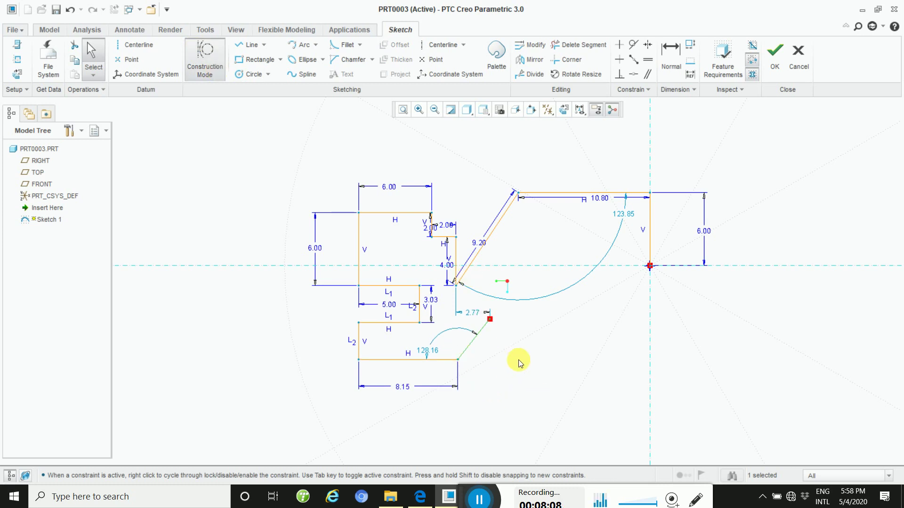
click(241, 44)
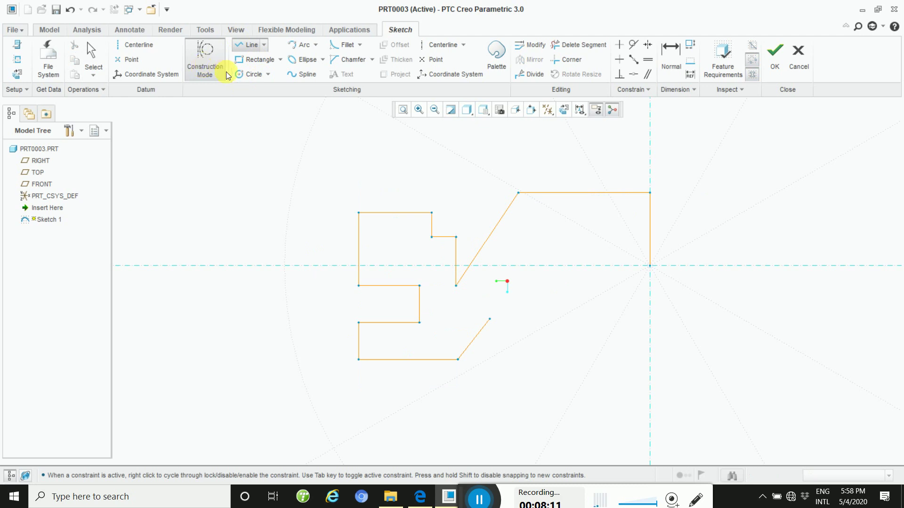
click(458, 361)
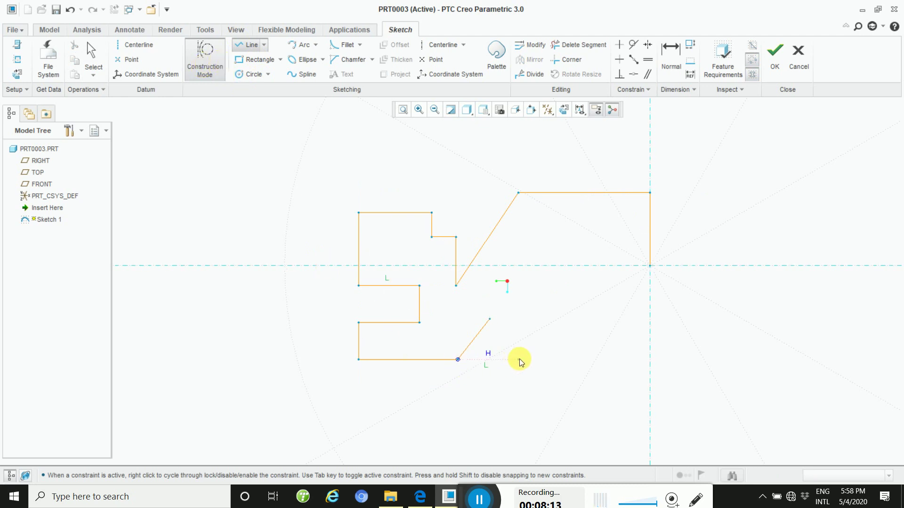
middle_click(532, 389)
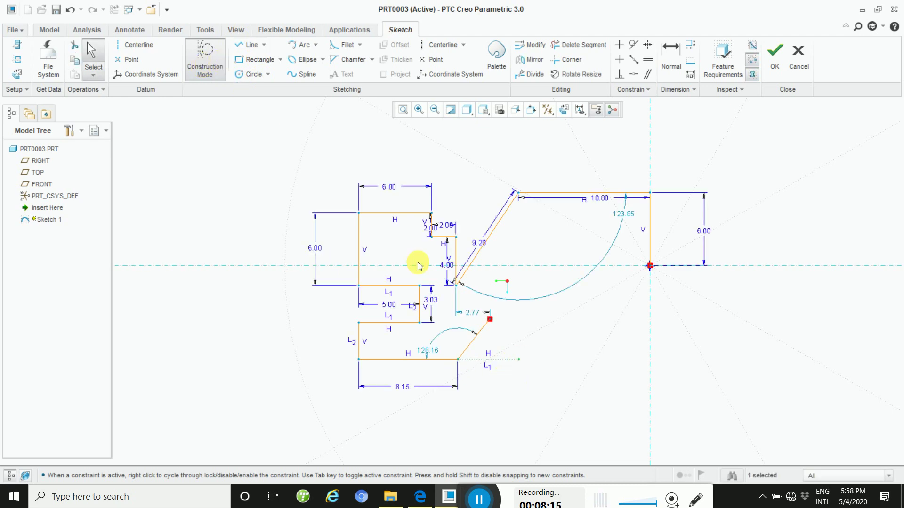
Step: Try to dimension the angle between the inclined line and the horizontal construction line
click(663, 53)
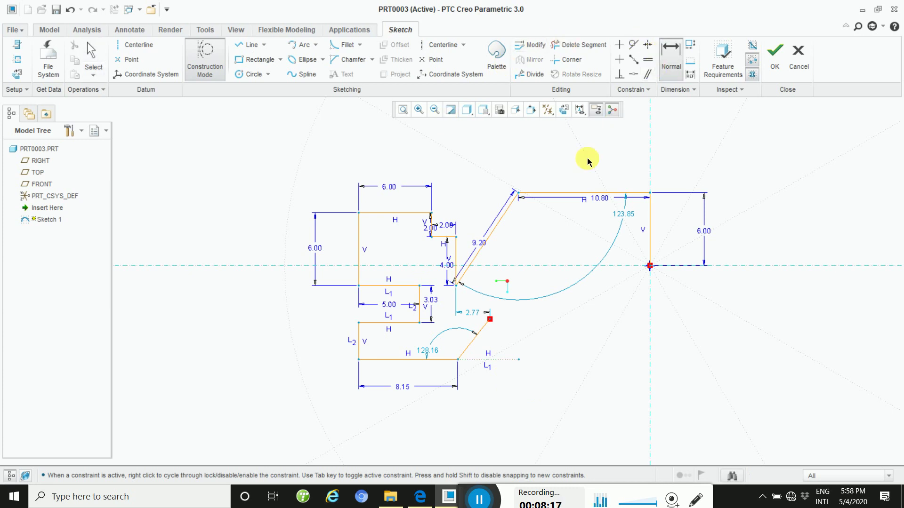
click(482, 333)
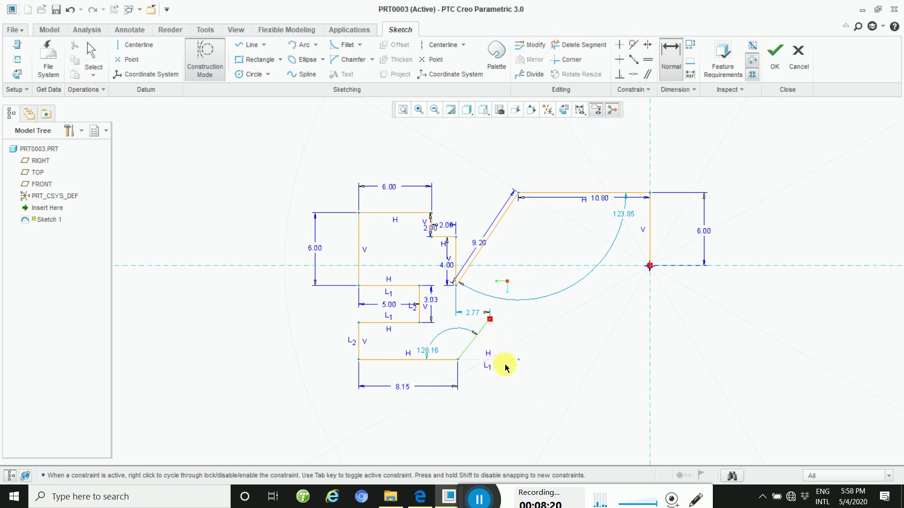
click(504, 359)
middle_click(495, 347)
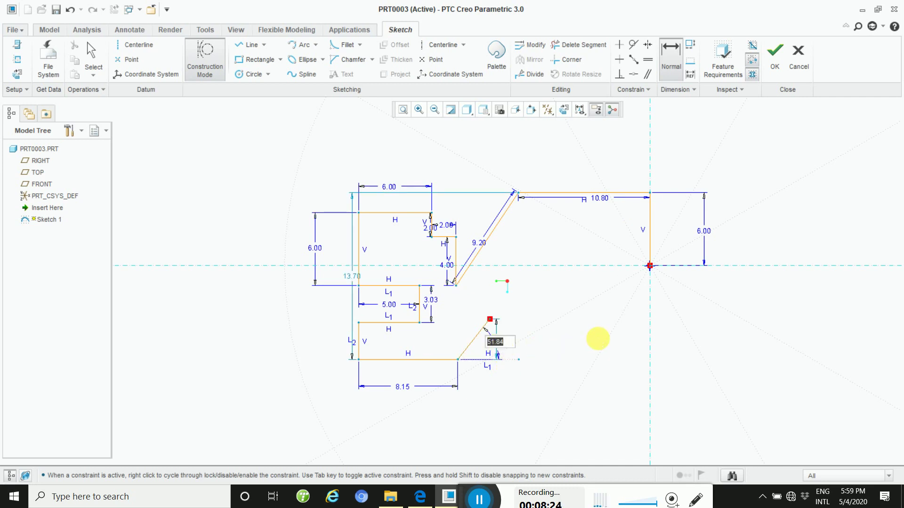
middle_click(598, 339)
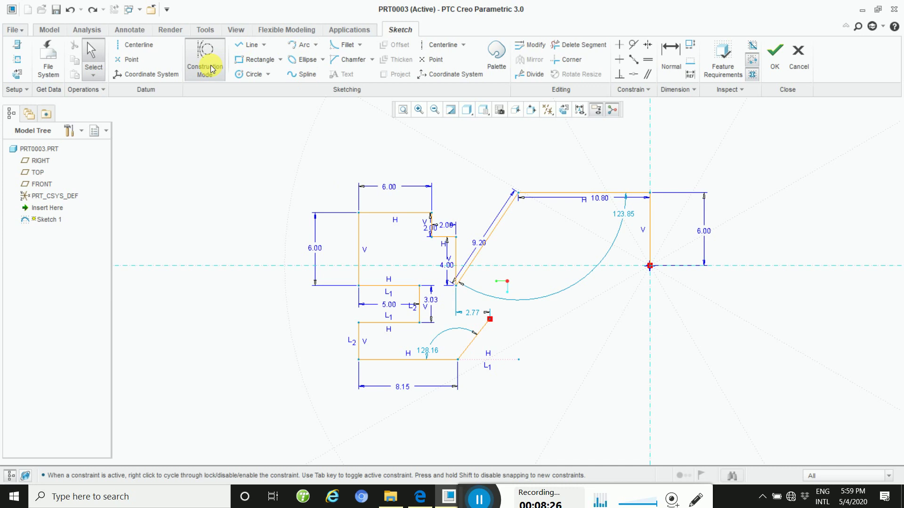
Step: Try to dimension the horizontal construction line's length, and delete the conflicting new dimension
click(670, 50)
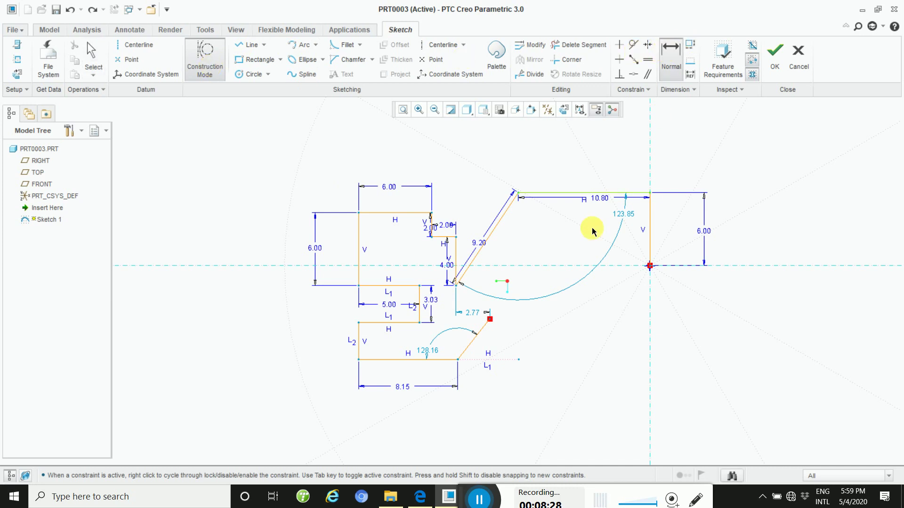
click(481, 332)
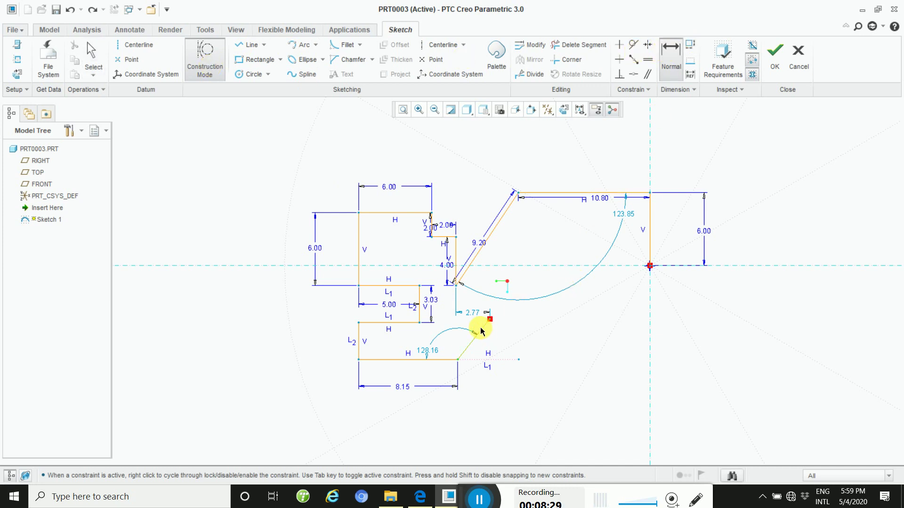
click(502, 357)
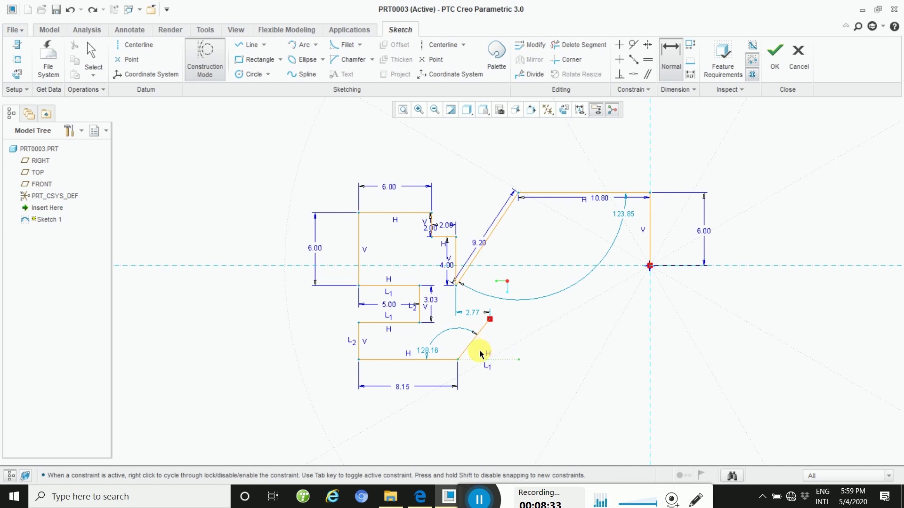
middle_click(480, 354)
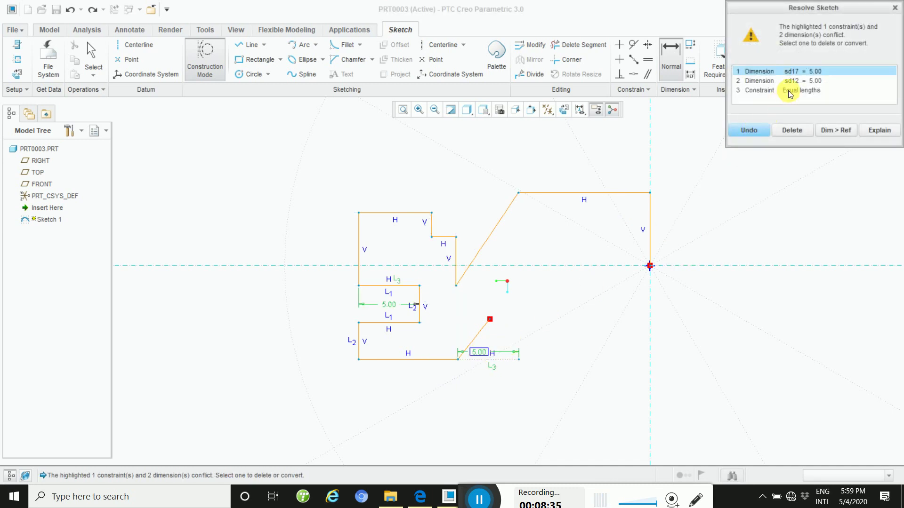
click(796, 133)
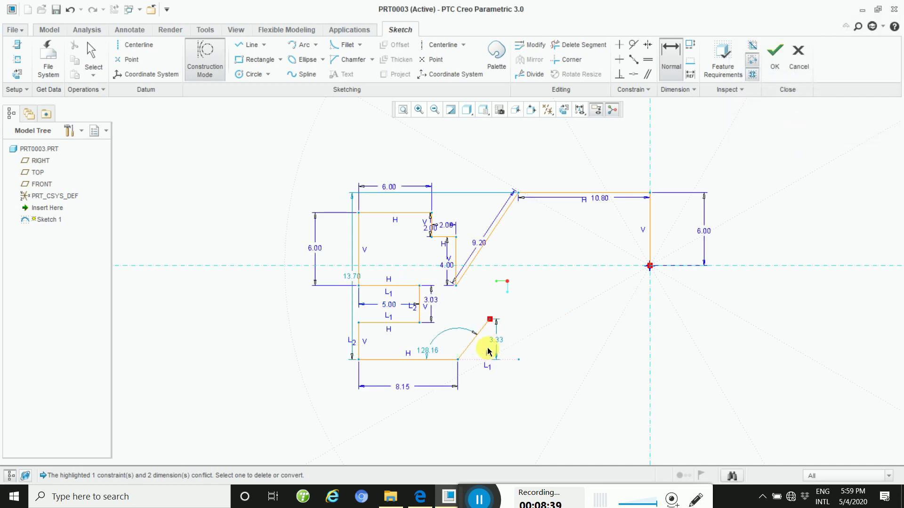
Step: Move the construction line's free right end slightly left and down, bringing the bottom horizontal line to about 7.36 long
click(519, 359)
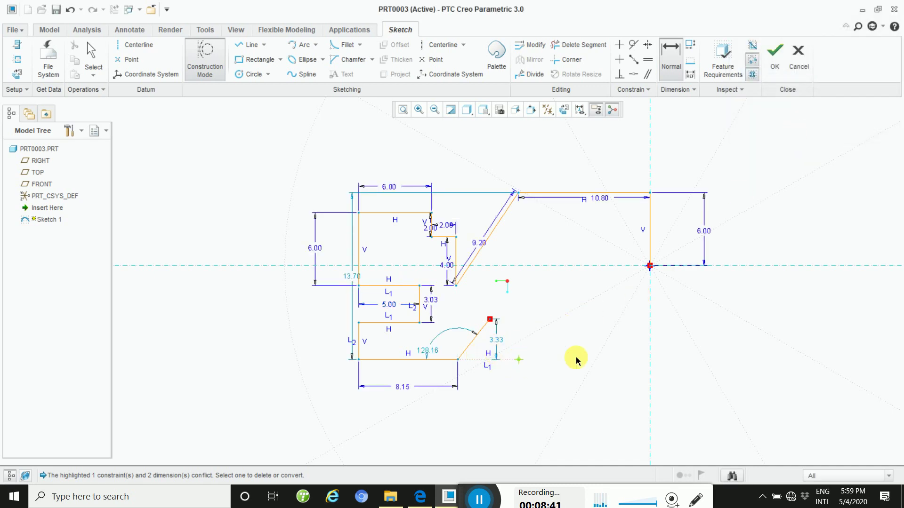
key(Escape)
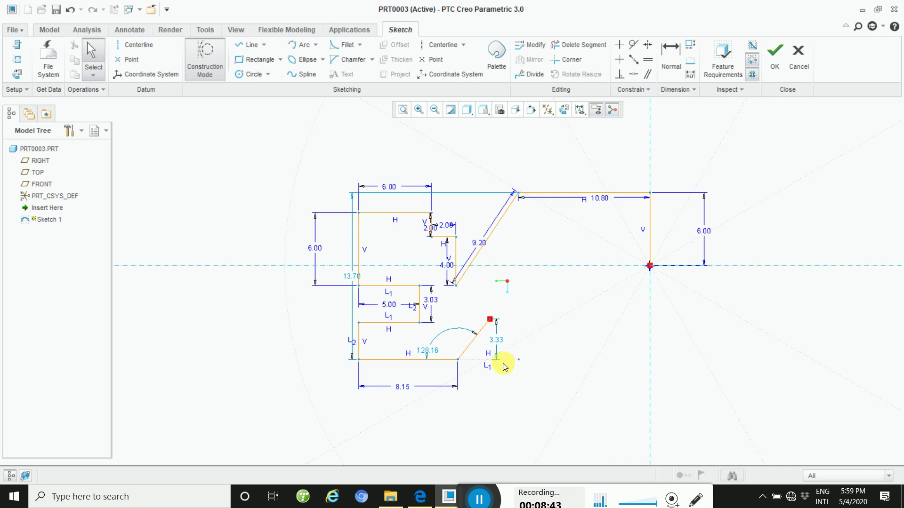
mouse_move(520, 361)
mouse_down()
mouse_move(585, 359)
mouse_move(511, 363)
mouse_up()
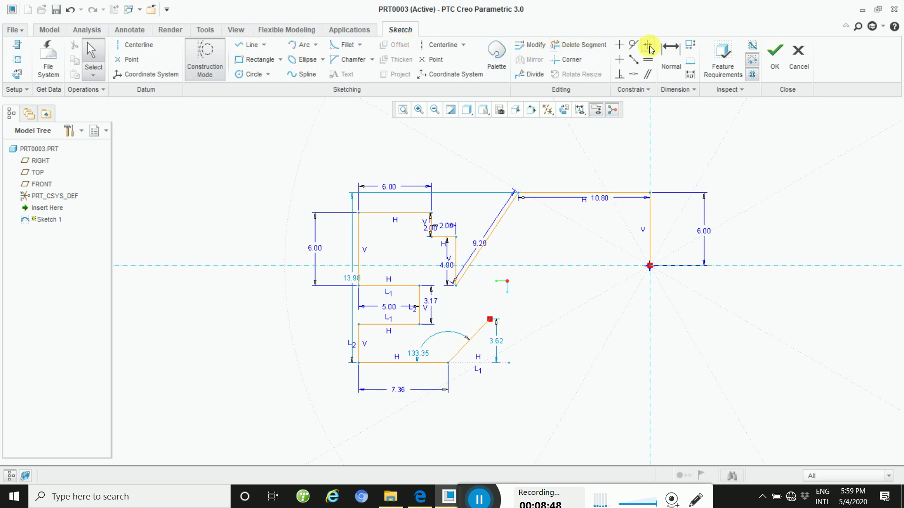
Step: Dimension the angle between the inclined line and the construction line, check it in 02.pdf, and set it to 40 degrees back in Creo Parametric
click(670, 57)
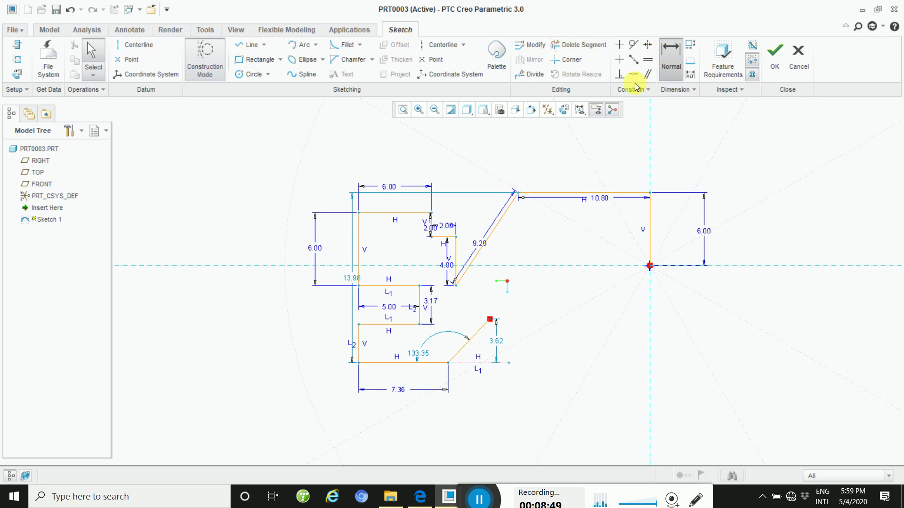
click(464, 365)
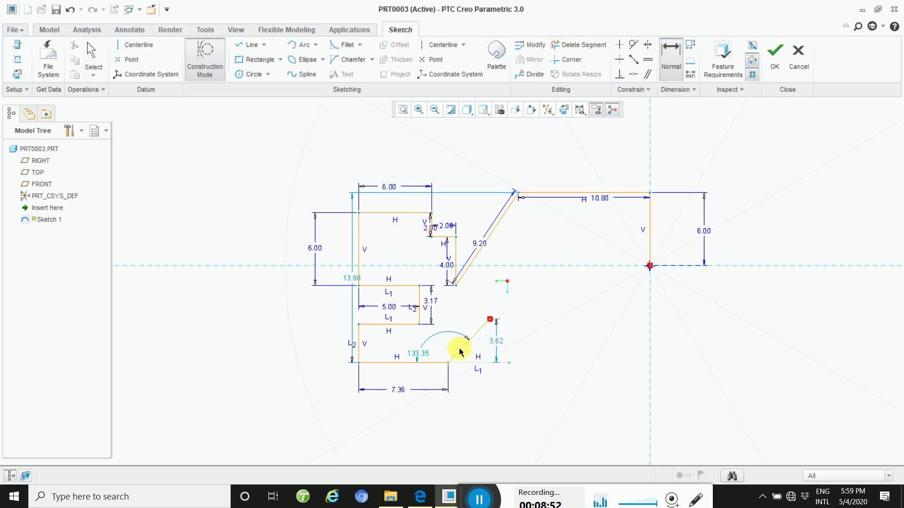
middle_click(464, 361)
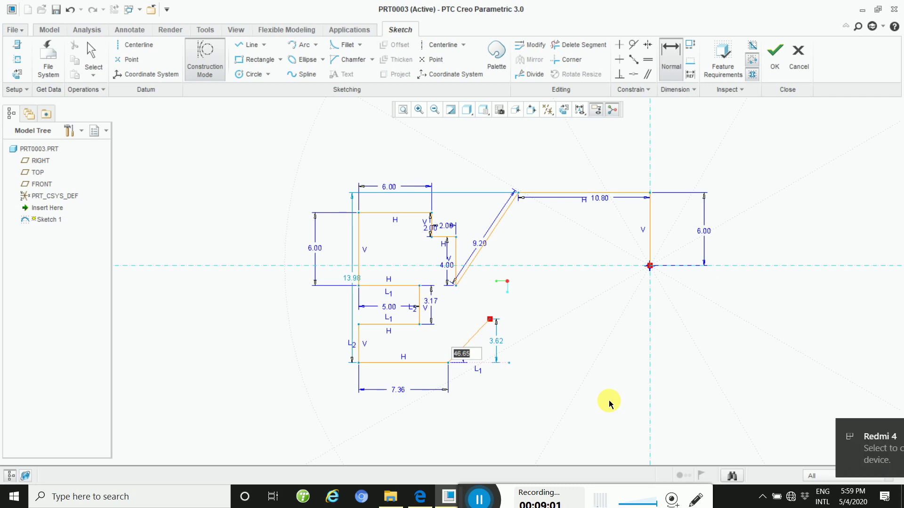
click(418, 499)
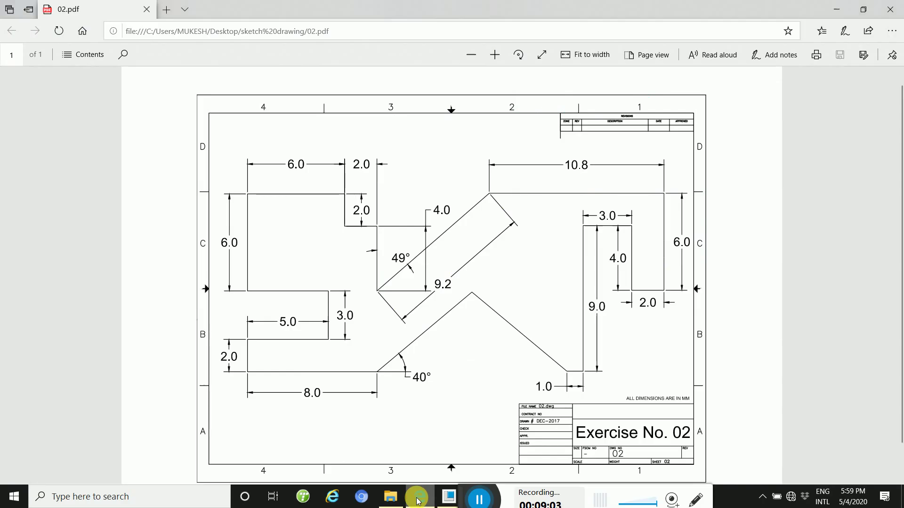
click(456, 501)
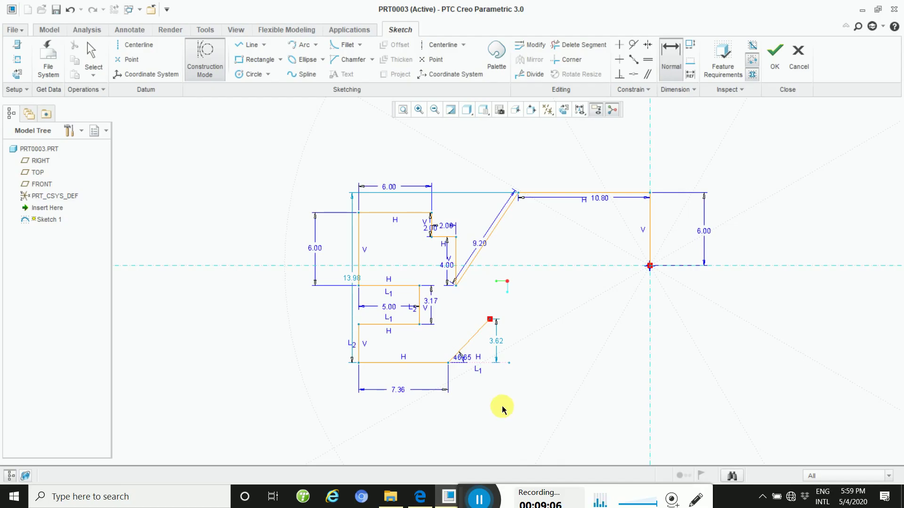
double_click(464, 359)
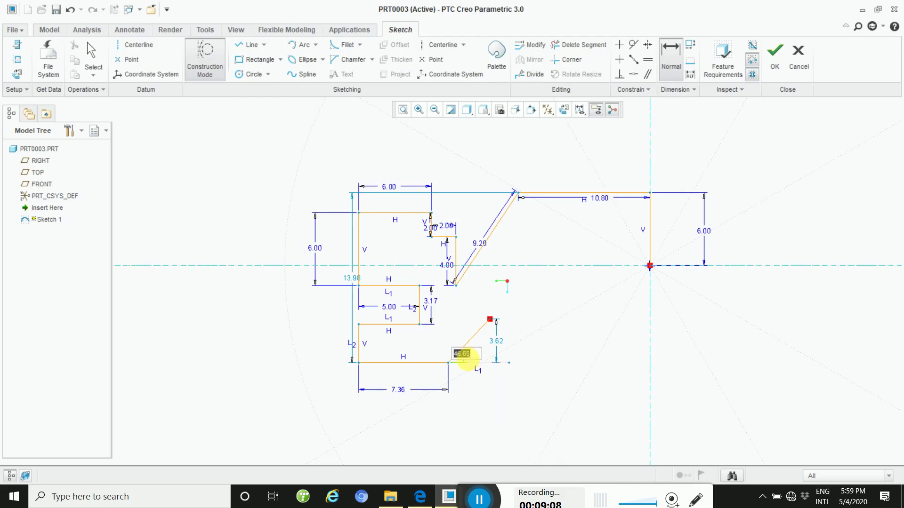
text(40)
key(Return)
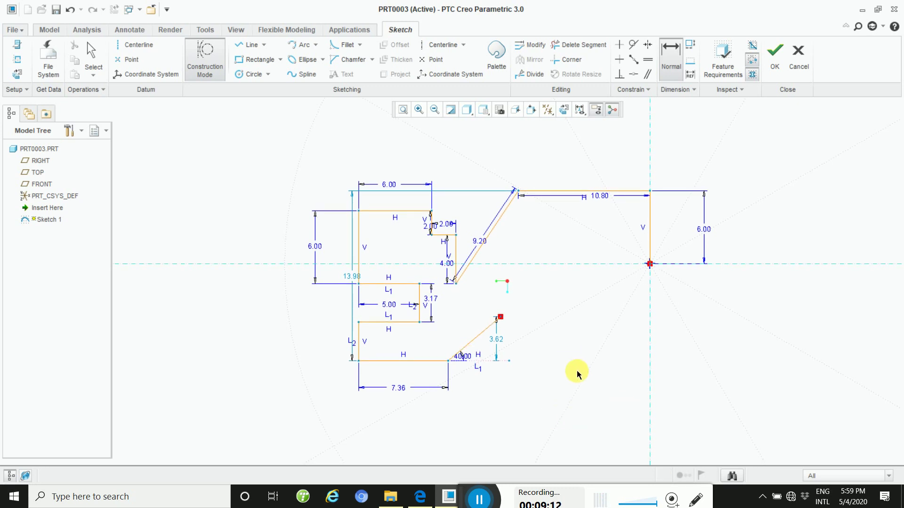
Step: With construction mode off, draw a line from the peak down to the construction line's height, perpendicular to the 40 degree line, plus a short line rightward
ctrl+middle_drag(571, 356, 585, 421)
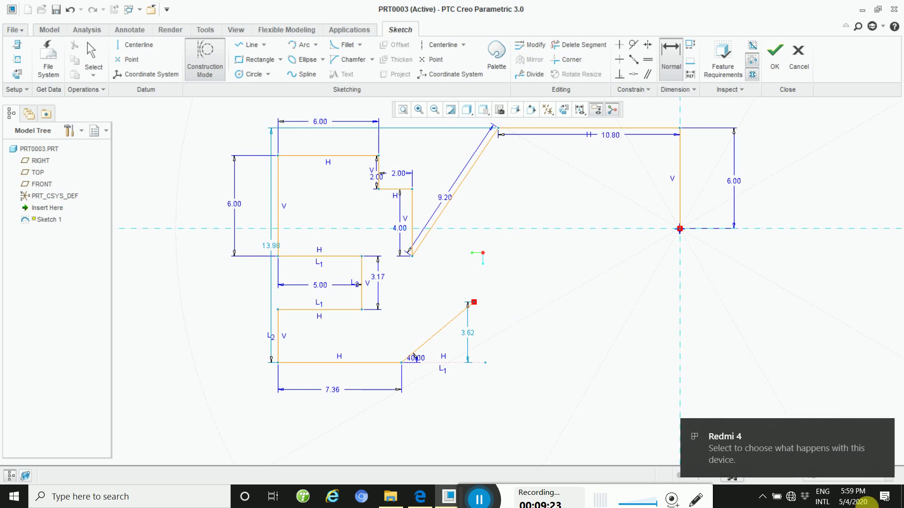
click(250, 45)
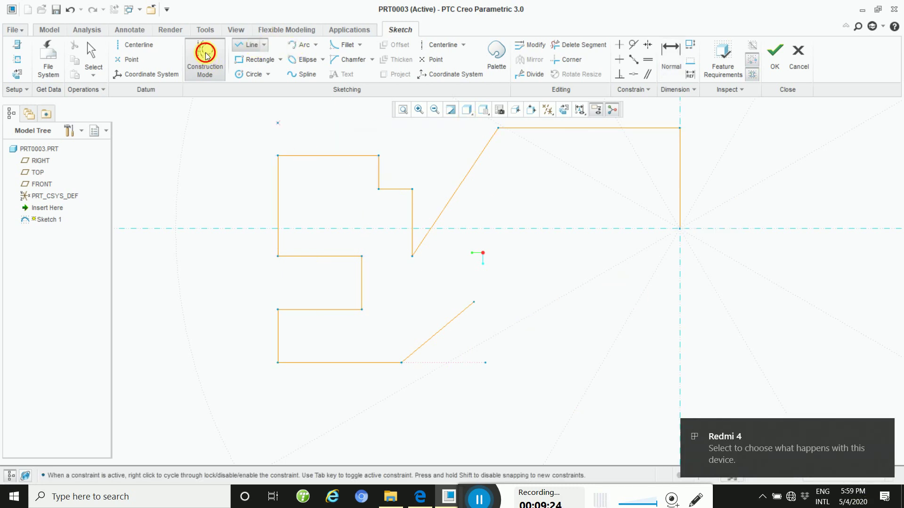
click(475, 302)
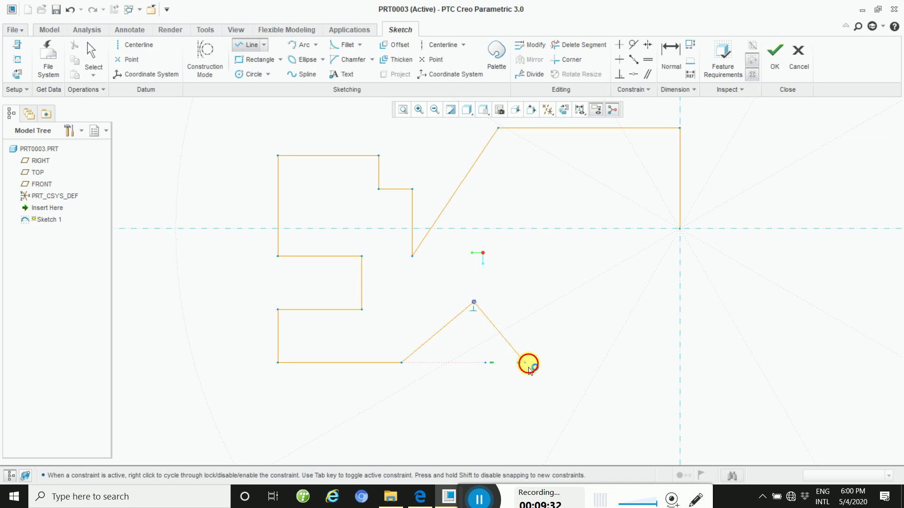
click(555, 360)
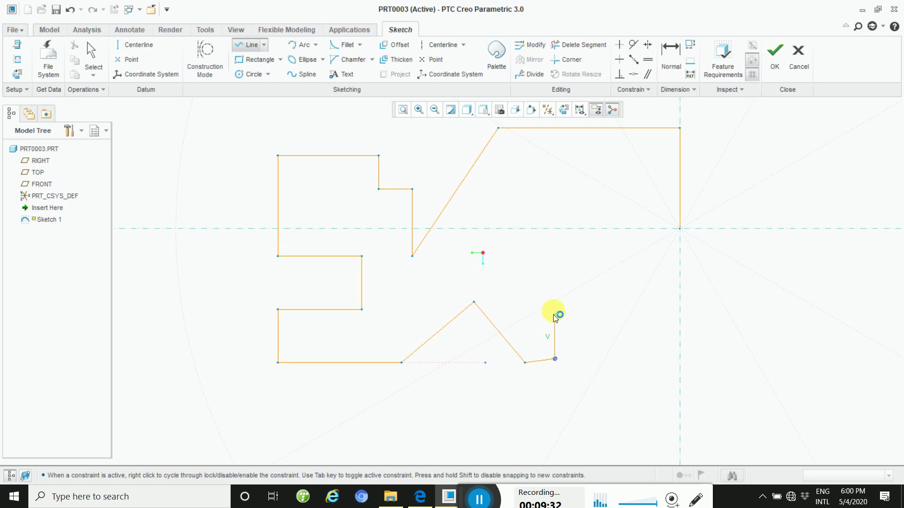
middle_click(564, 253)
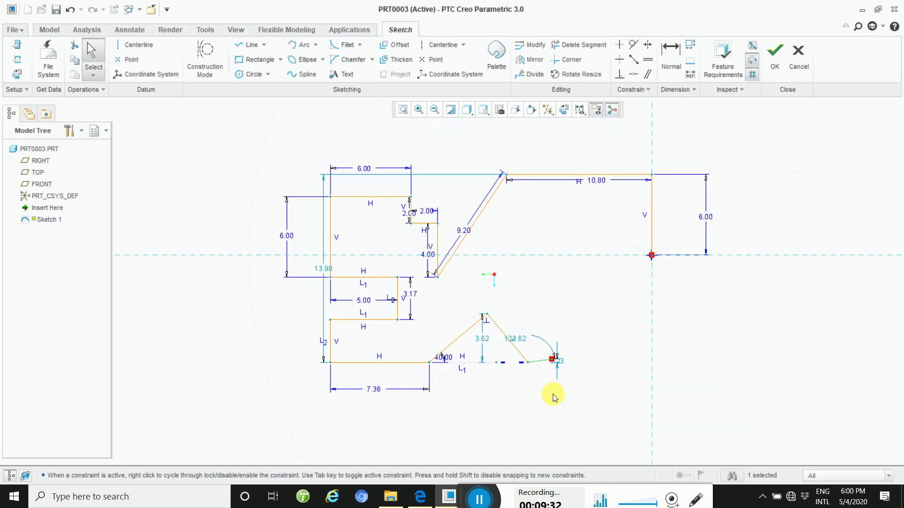
Step: Constrain the short line at the foot of the descending line to be horizontal, and set its length to 1
click(619, 60)
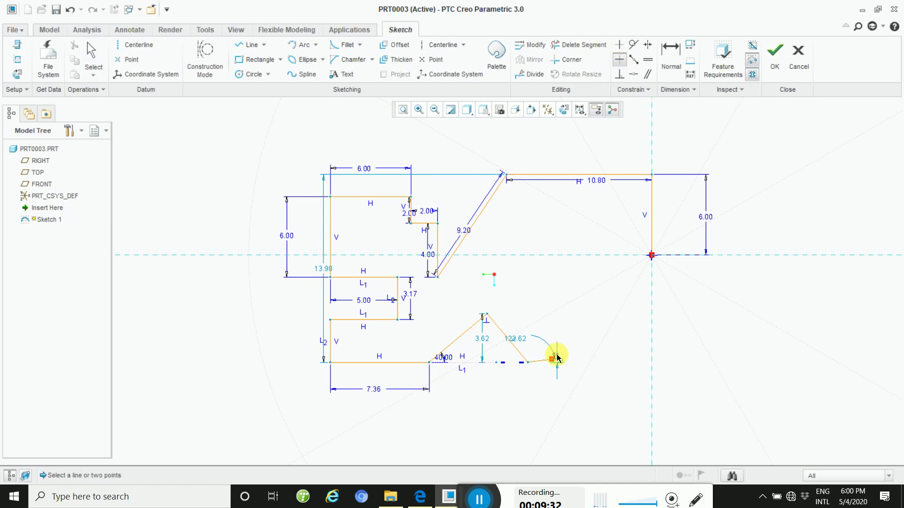
click(543, 361)
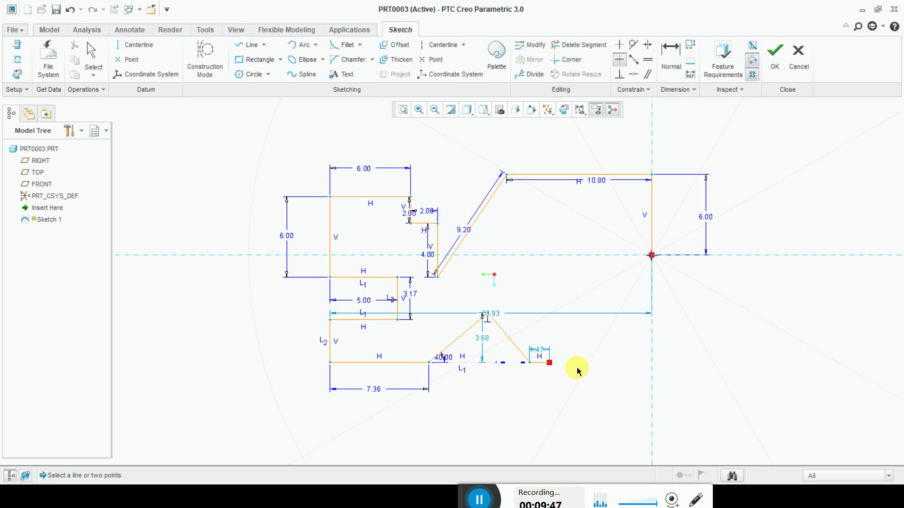
scroll(567, 367, up, 2)
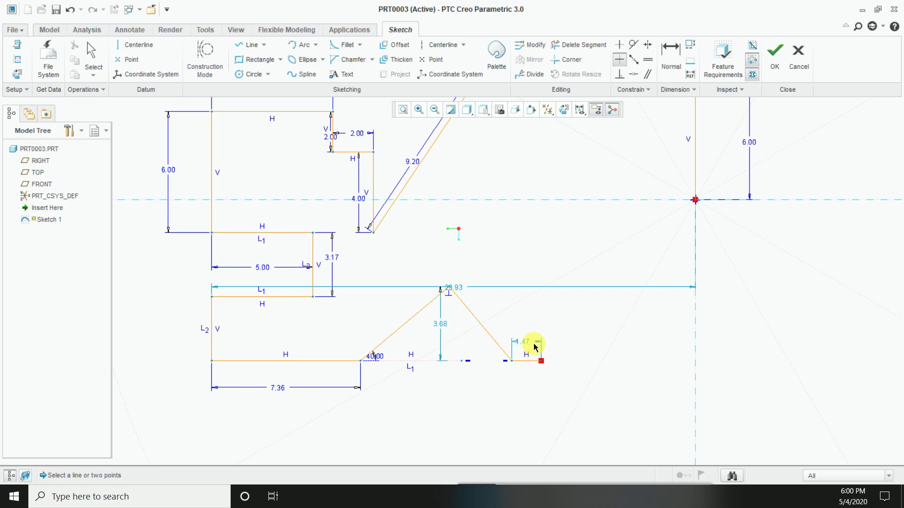
middle_click(567, 351)
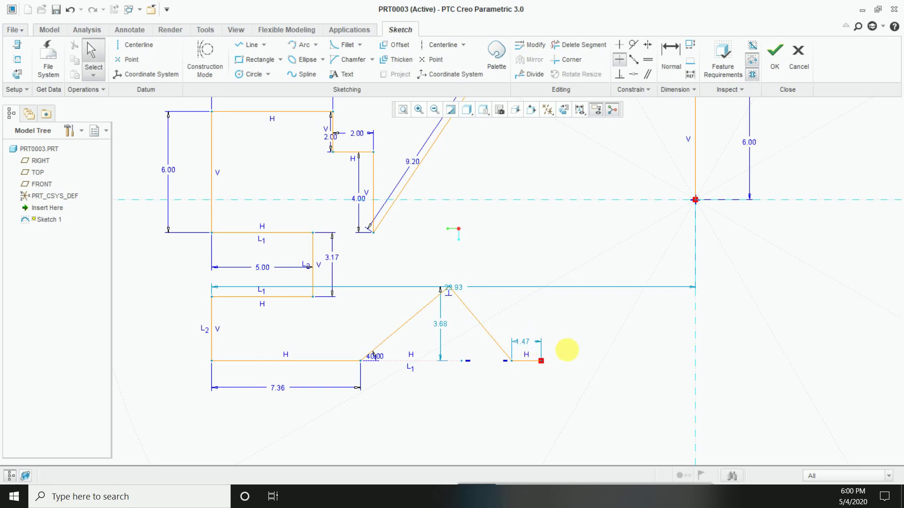
double_click(529, 341)
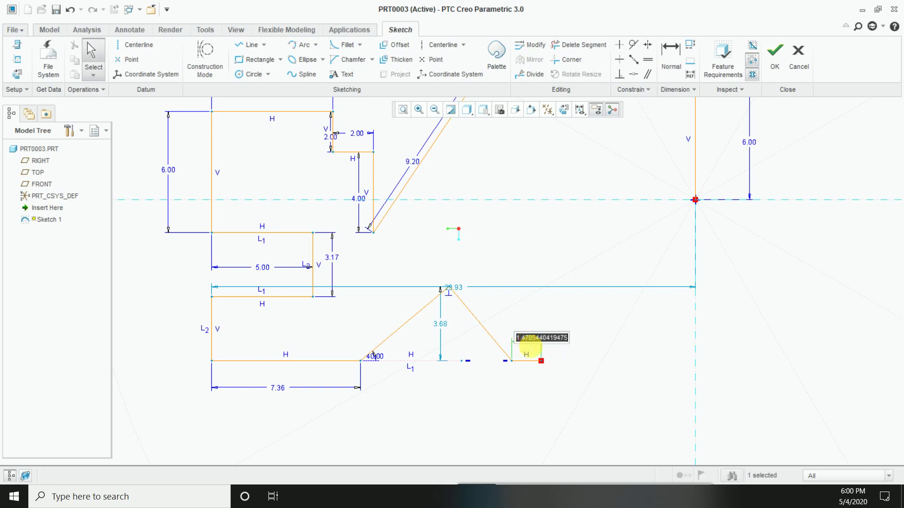
text(1)
key(Return)
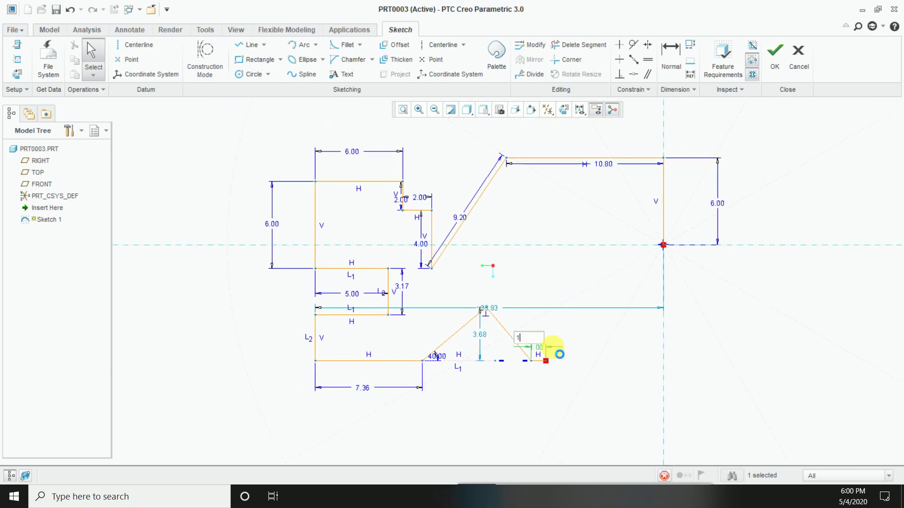
click(596, 375)
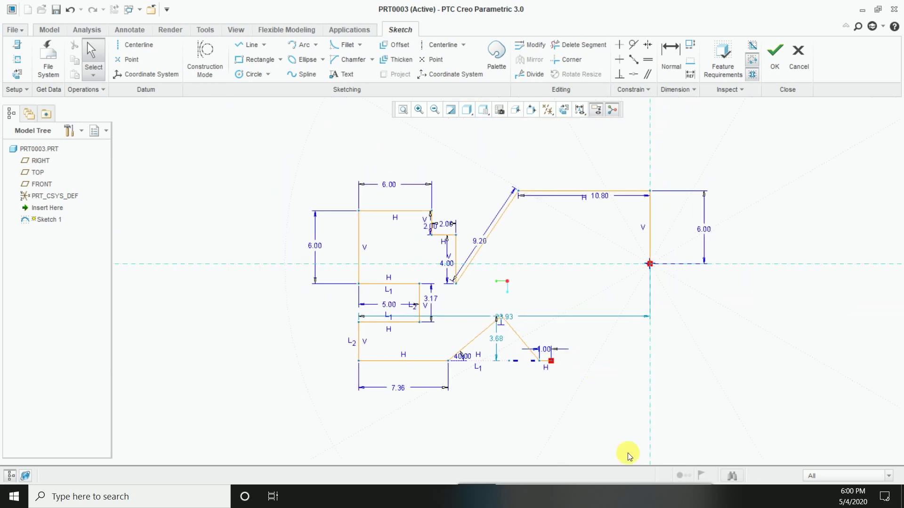
Step: Draw a vertical line upward from the right end of the 1 unit horizontal line
scroll(599, 370, up, 4)
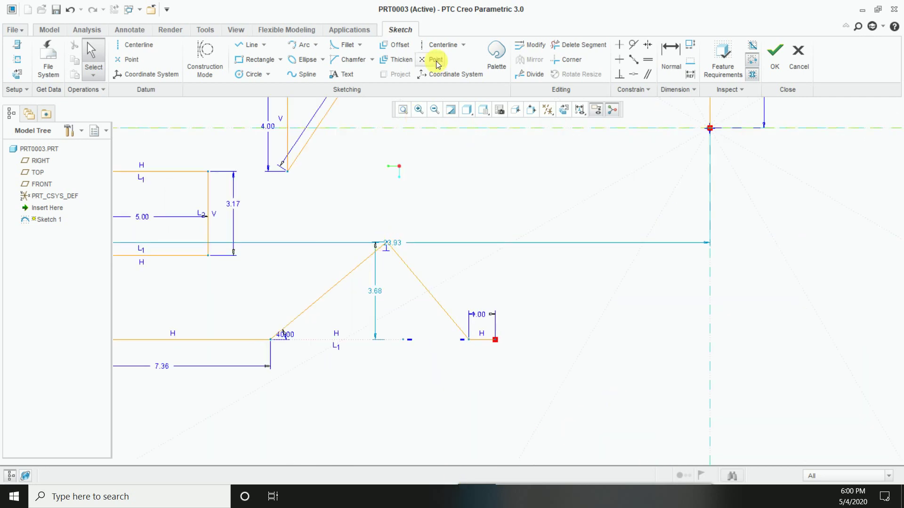
click(241, 44)
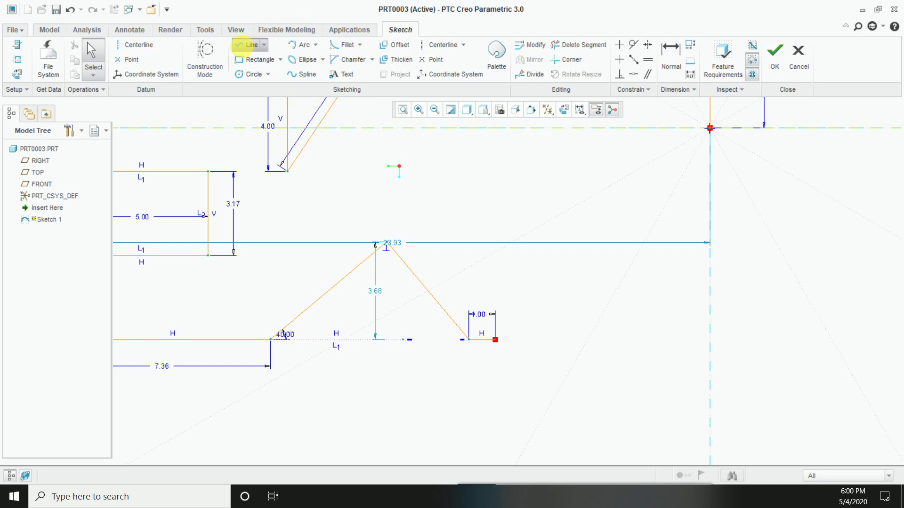
click(495, 340)
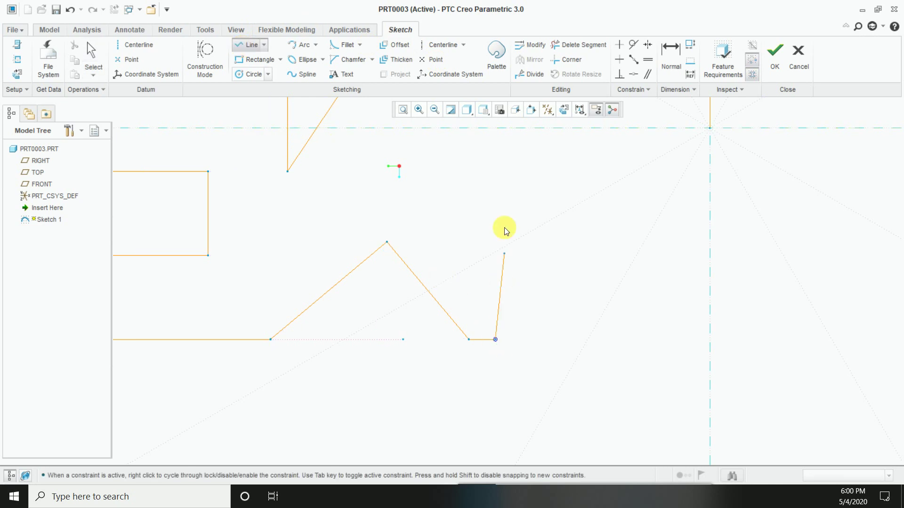
click(498, 204)
middle_click(498, 204)
scroll(499, 205, down, 1)
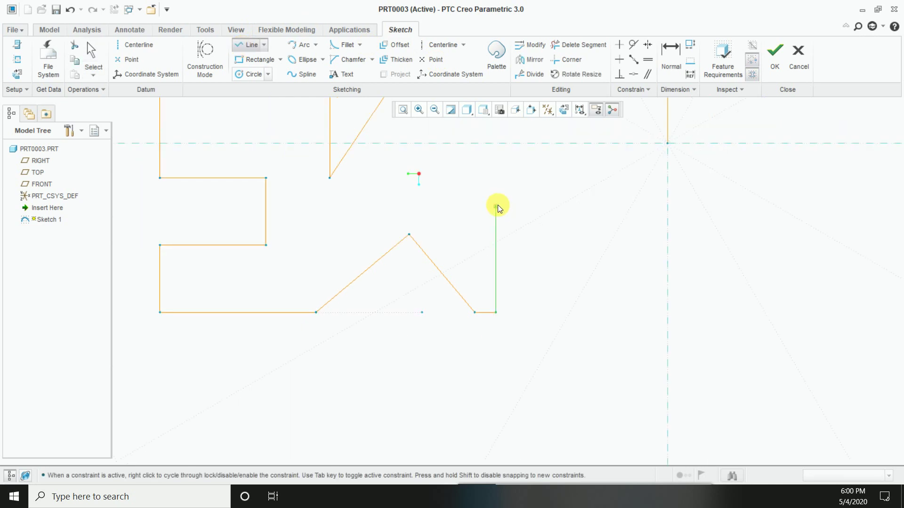
Step: End the line chain at the upper end of the new vertical line
middle_click(507, 256)
scroll(507, 256, down, 1)
click(403, 110)
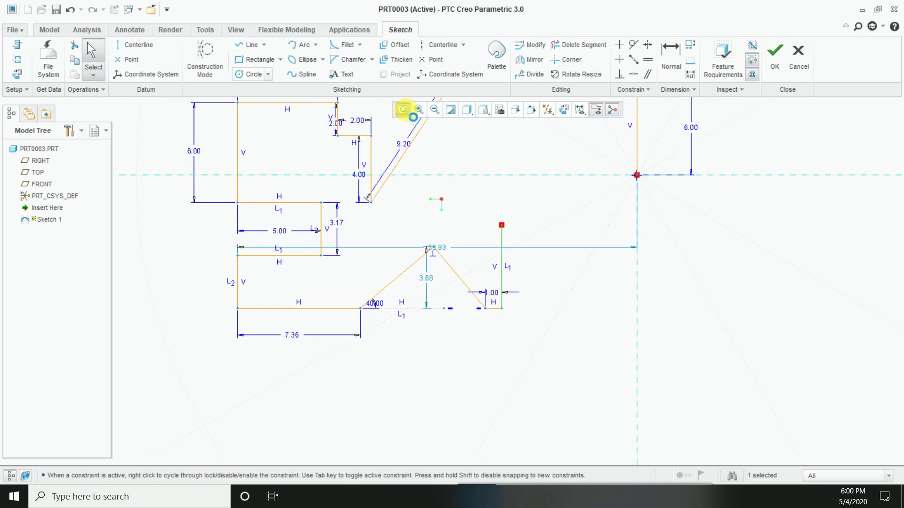
scroll(584, 372, up, 2)
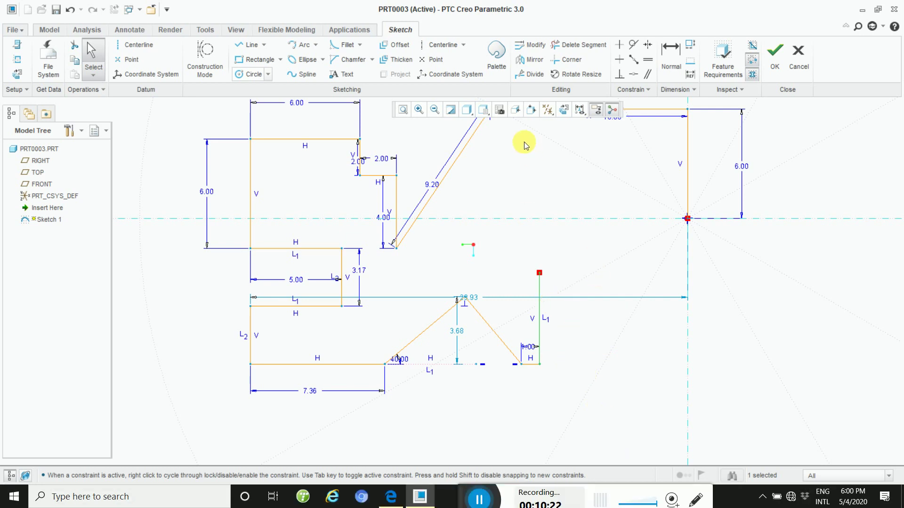
click(256, 41)
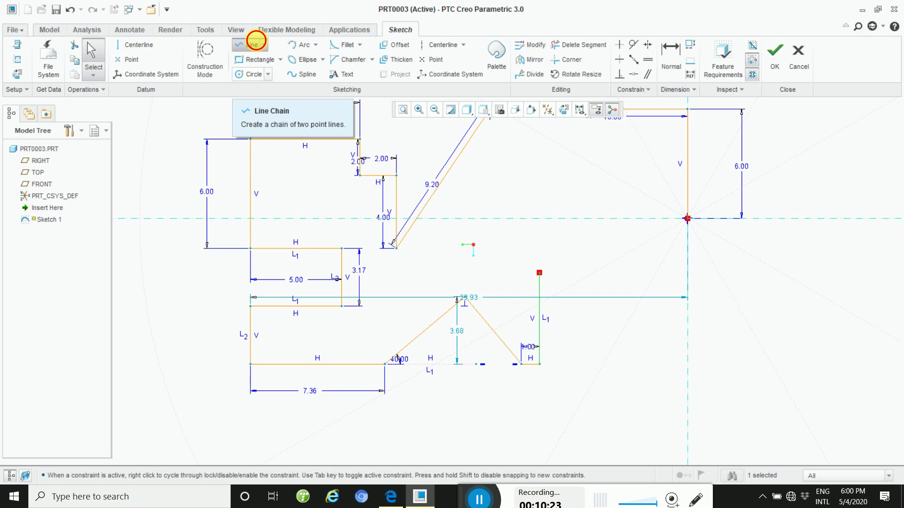
click(540, 272)
middle_click(558, 267)
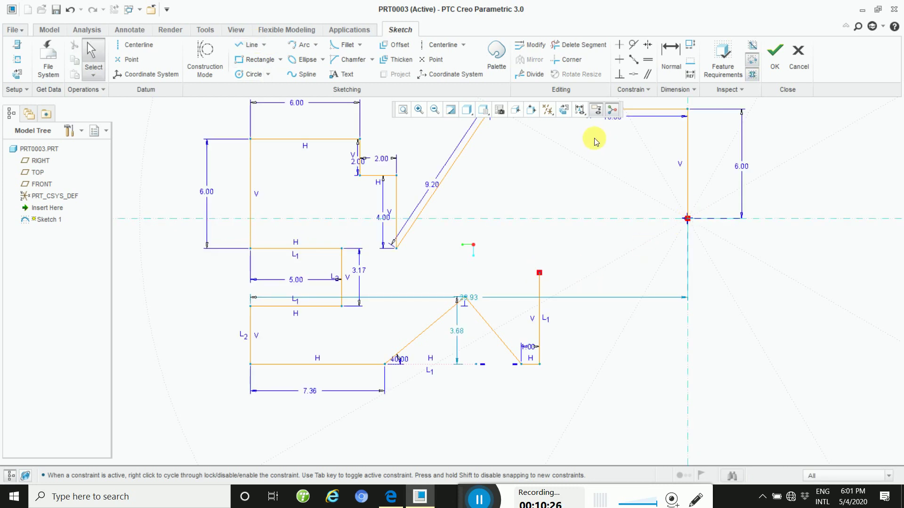
Step: Stretch the vertical line's free end above the horizontal reference, and draw a line chain from the reference intersection going left, about 4.88 up, and left
mouse_move(540, 272)
mouse_down()
mouse_move(539, 203)
mouse_move(551, 190)
mouse_move(578, 188)
mouse_move(566, 181)
mouse_up()
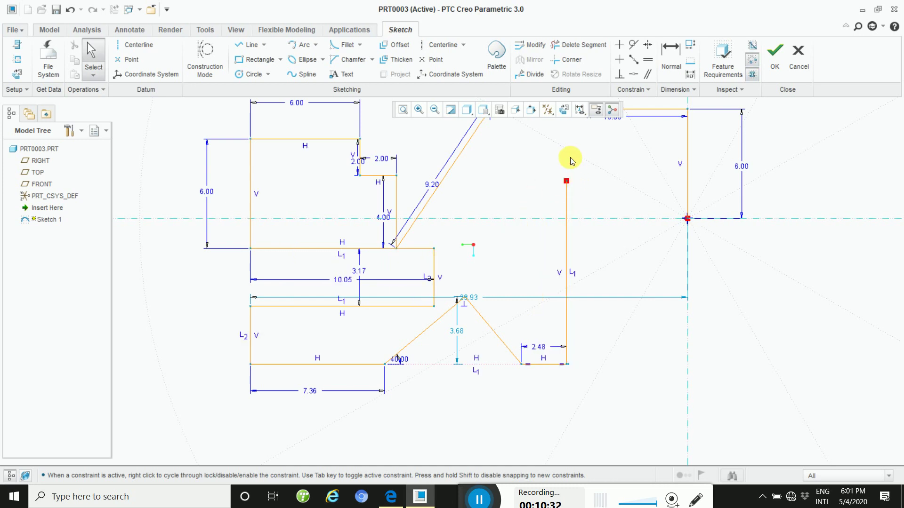
click(250, 45)
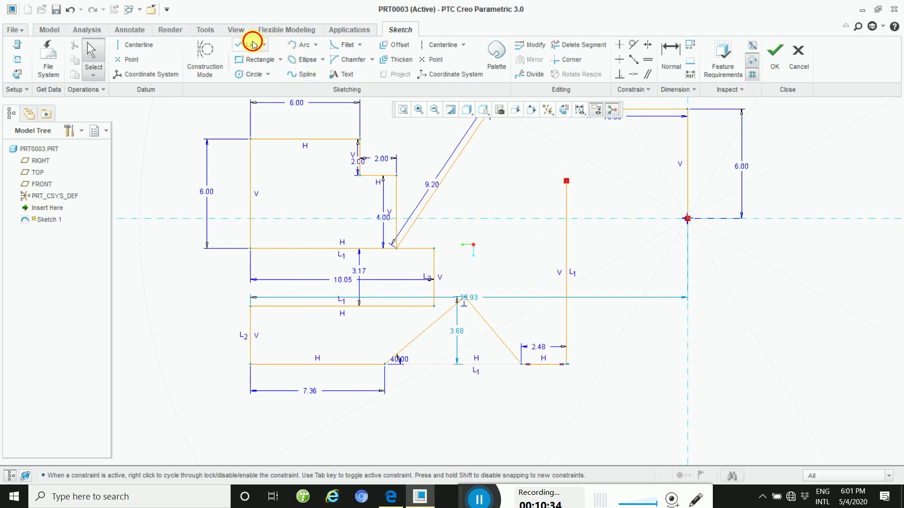
click(687, 218)
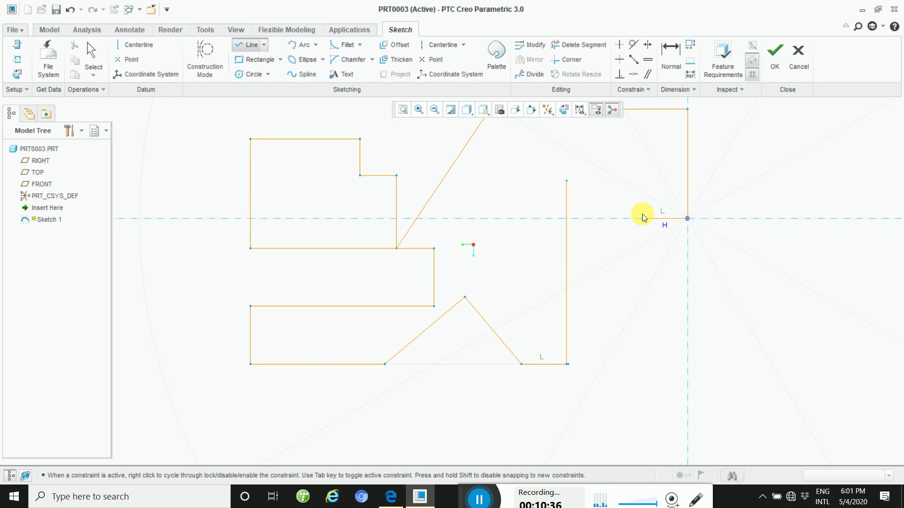
click(642, 214)
click(641, 129)
click(569, 128)
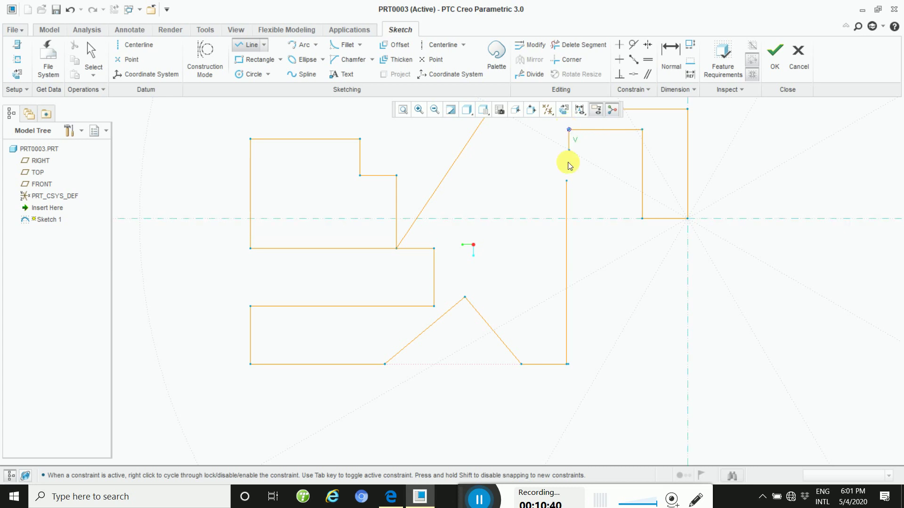
middle_click(570, 171)
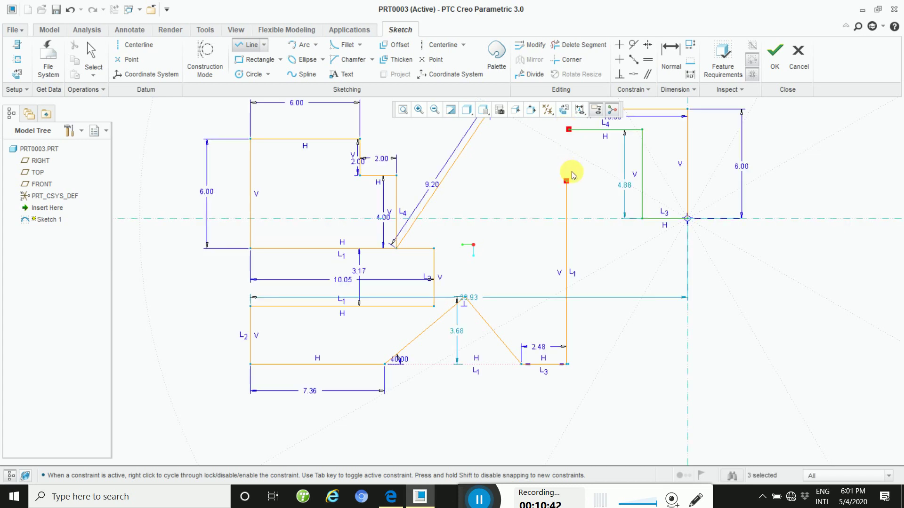
middle_click(572, 171)
Step: Bring the tall vertical line's upper end close to the new chain's open end, and make the two endpoints coincident
mouse_move(566, 182)
mouse_down()
mouse_move(570, 127)
mouse_move(566, 161)
mouse_up()
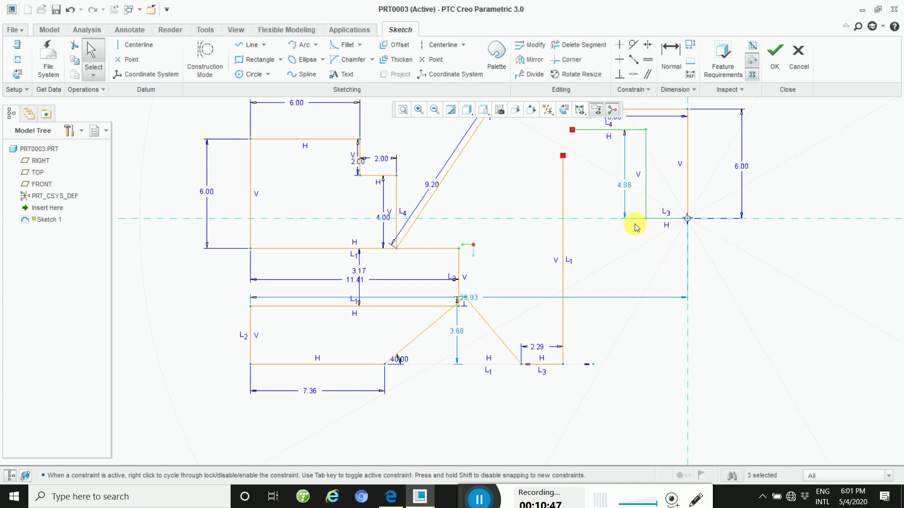
click(633, 74)
click(572, 129)
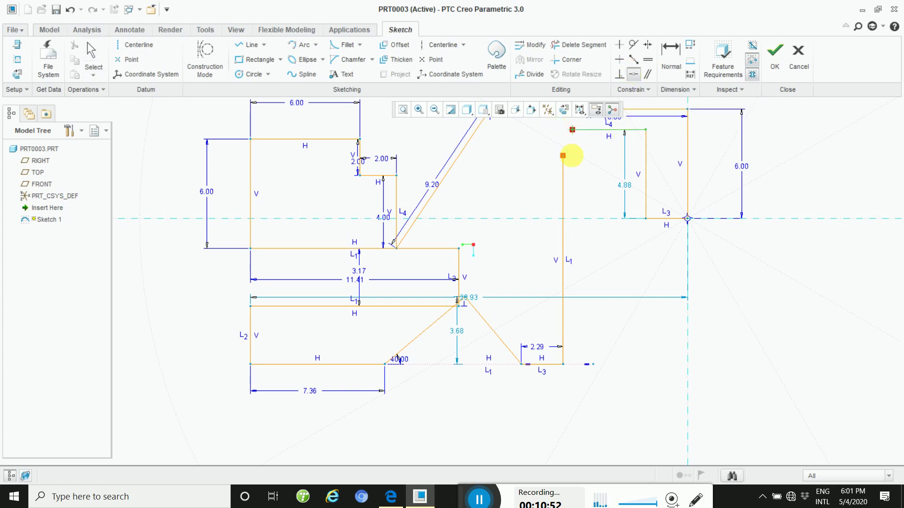
click(564, 157)
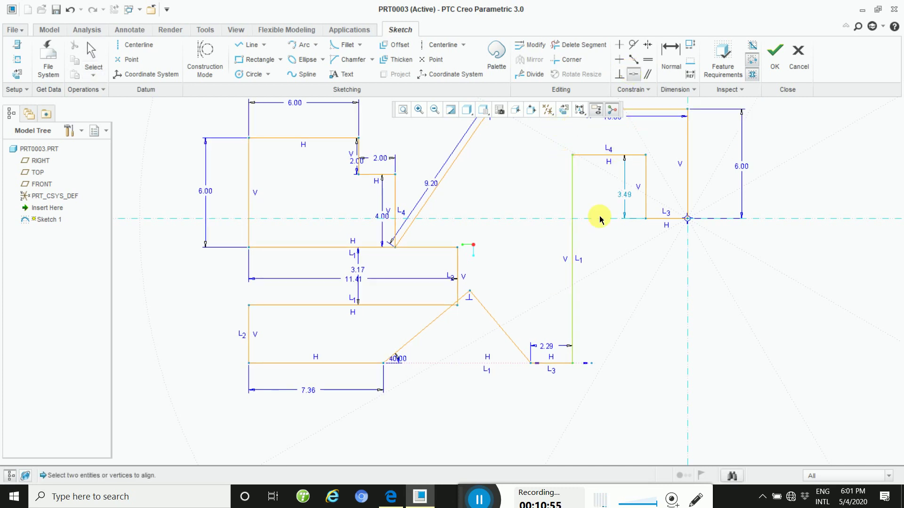
middle_click(618, 341)
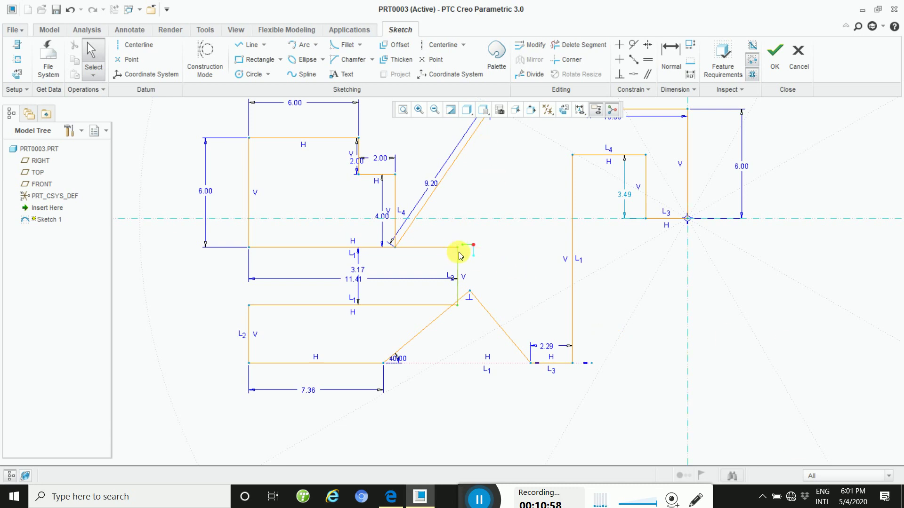
Step: Reshape the horizontal slot by moving its inner upper corner left and slightly down, to a slot about 7.19 long and 2.71 high
mouse_move(459, 253)
mouse_down()
mouse_move(356, 267)
mouse_move(380, 264)
mouse_up()
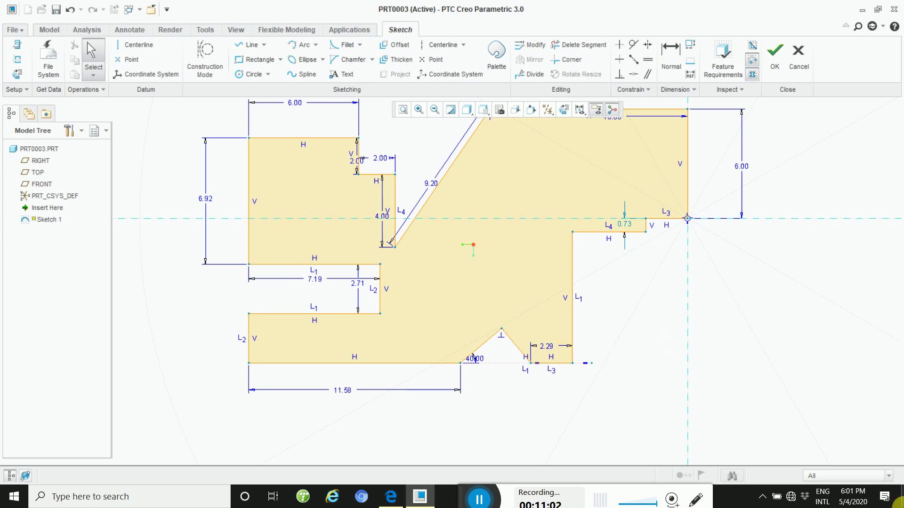
click(403, 109)
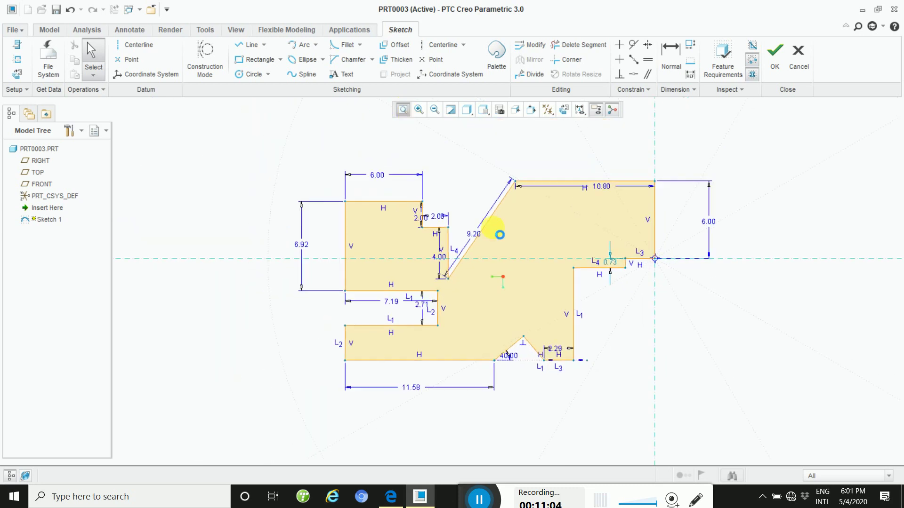
ctrl+middle_drag(600, 308, 621, 381)
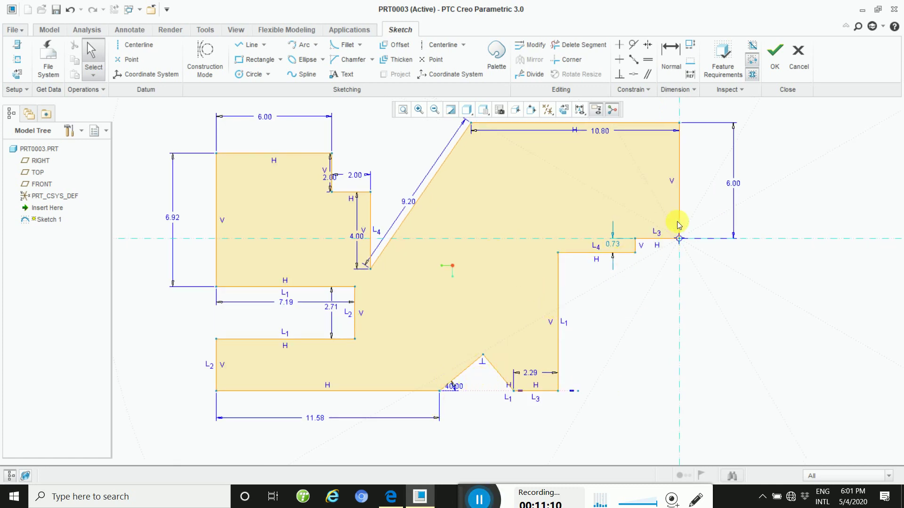
Step: Move the notch's horizontal top edge above the reference and replace its short vertical side with a line from its right end down to the reference
mouse_move(638, 240)
mouse_down()
mouse_move(603, 188)
mouse_move(617, 246)
mouse_up()
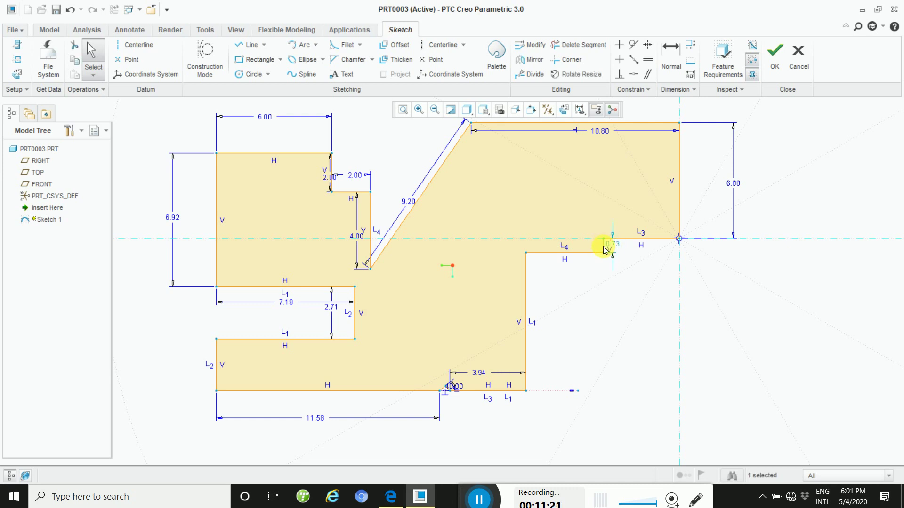
mouse_move(606, 251)
mouse_down()
mouse_move(597, 209)
mouse_move(621, 235)
mouse_move(607, 259)
mouse_move(557, 257)
mouse_move(575, 183)
mouse_move(603, 173)
mouse_up()
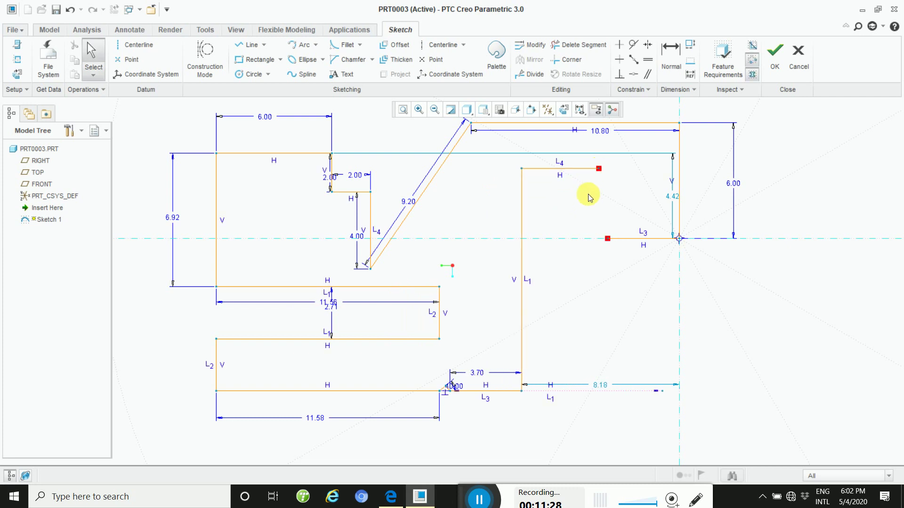
click(248, 44)
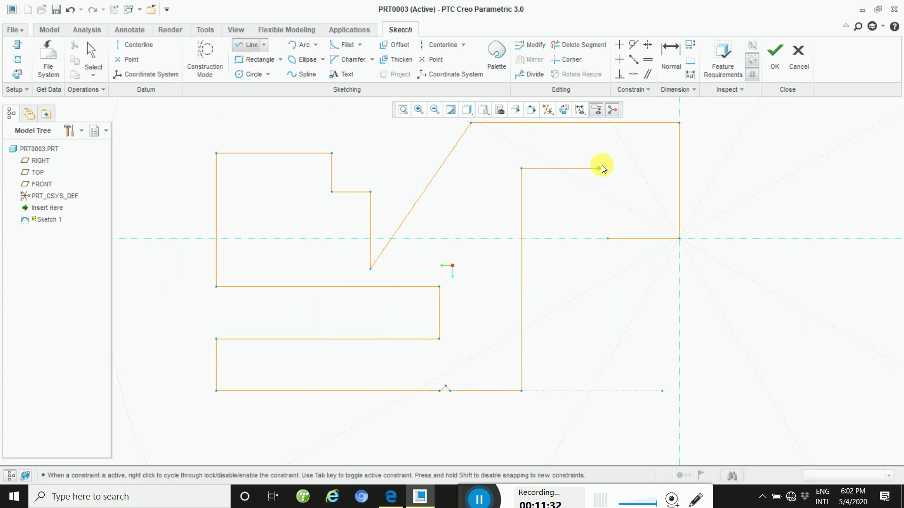
click(599, 239)
middle_click(595, 267)
middle_click(604, 271)
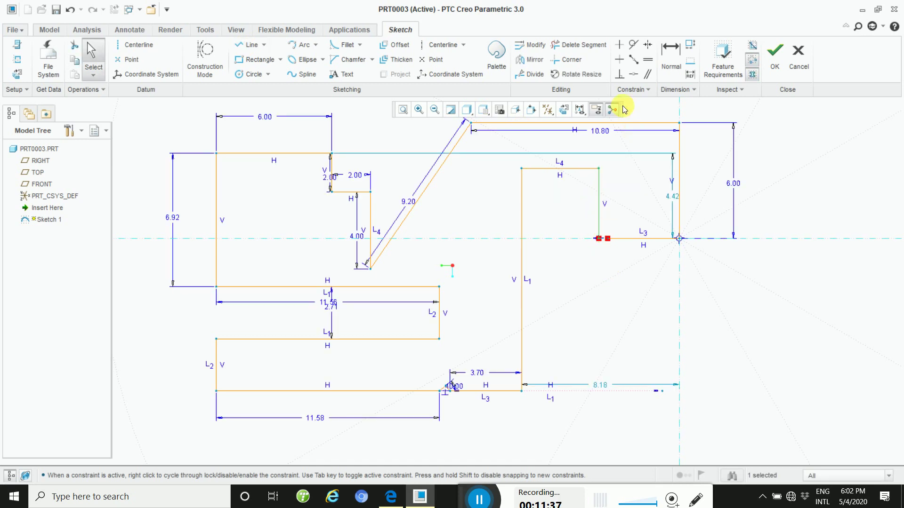
Step: Make the vertical line's lower end coincident with the short horizontal line's left end, deleting the first conflicting Point On Entity constraint
click(634, 74)
click(605, 239)
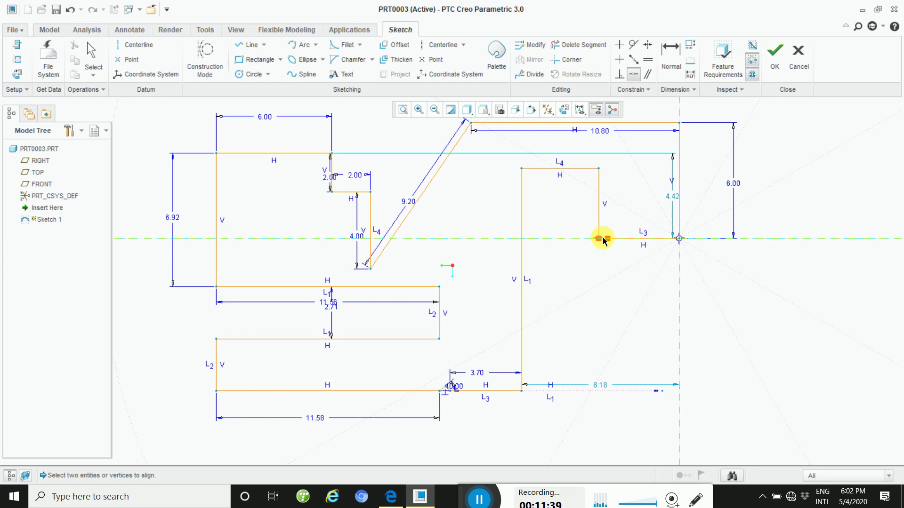
click(601, 241)
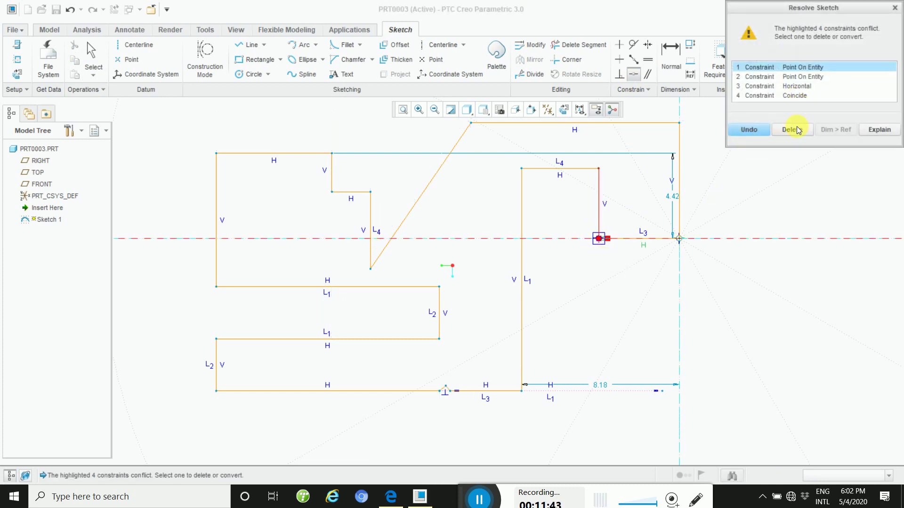
click(799, 131)
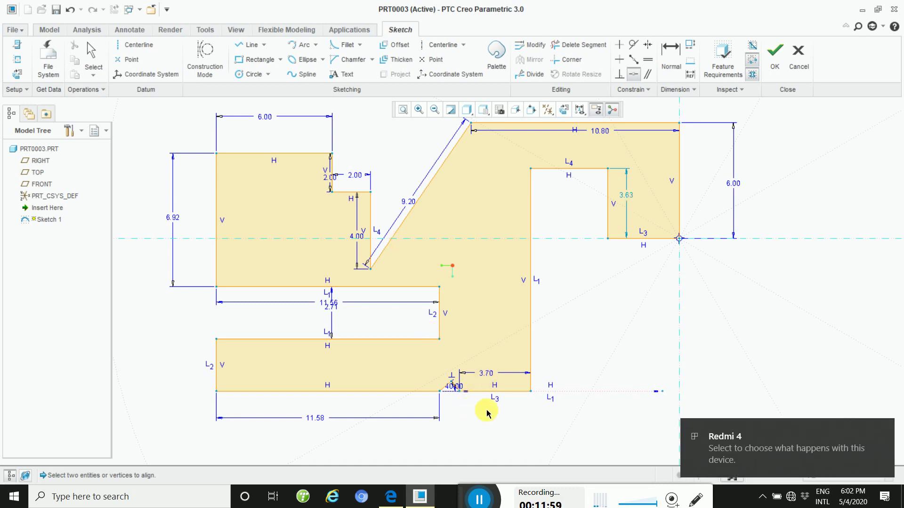
Step: Set the length of the short horizontal line beside the triangular notch to 1
scroll(518, 421, up, 3)
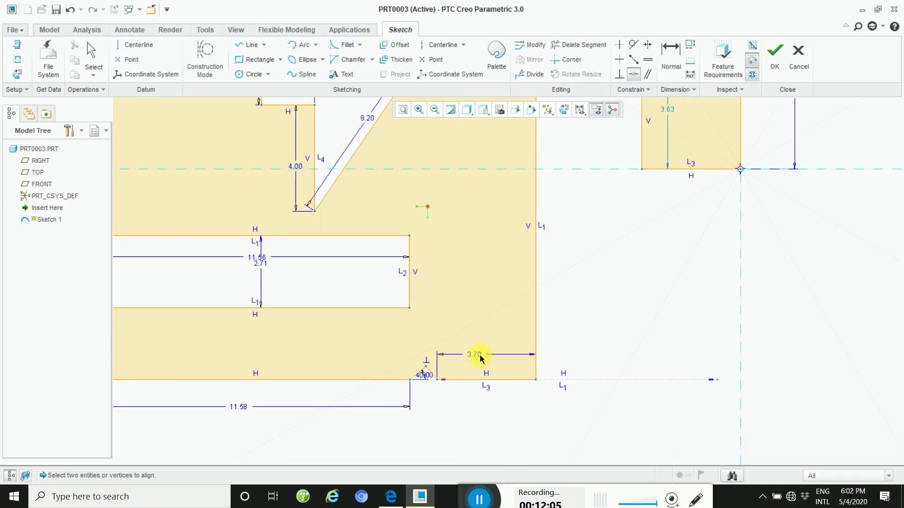
middle_click(480, 356)
double_click(479, 354)
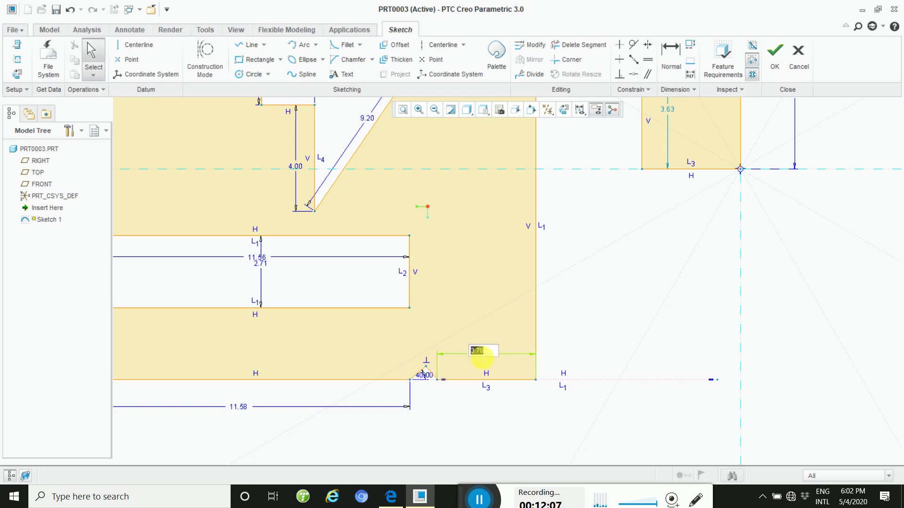
text(1)
key(Return)
Step: Try to dimension the tall vertical line between its two endpoints, deleting the new dimension in the conflict resolution
scroll(476, 355, down, 4)
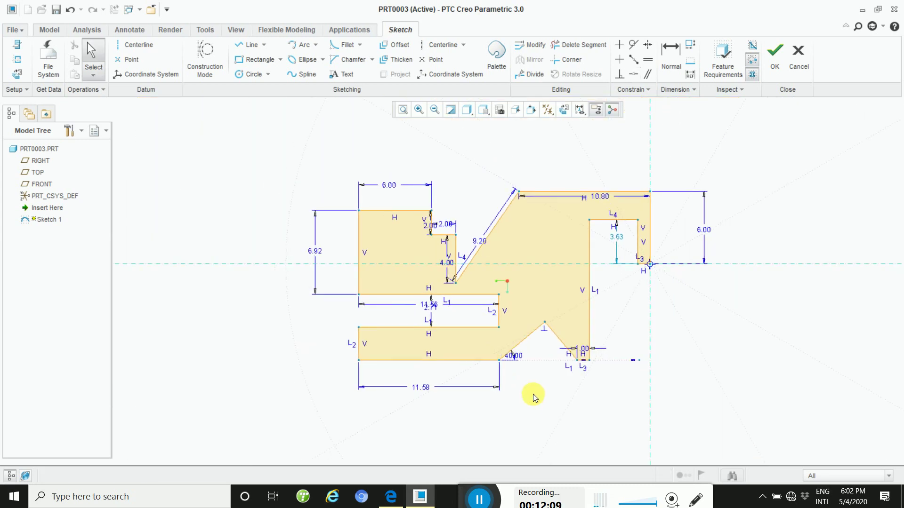
ctrl+middle_drag(565, 381, 576, 440)
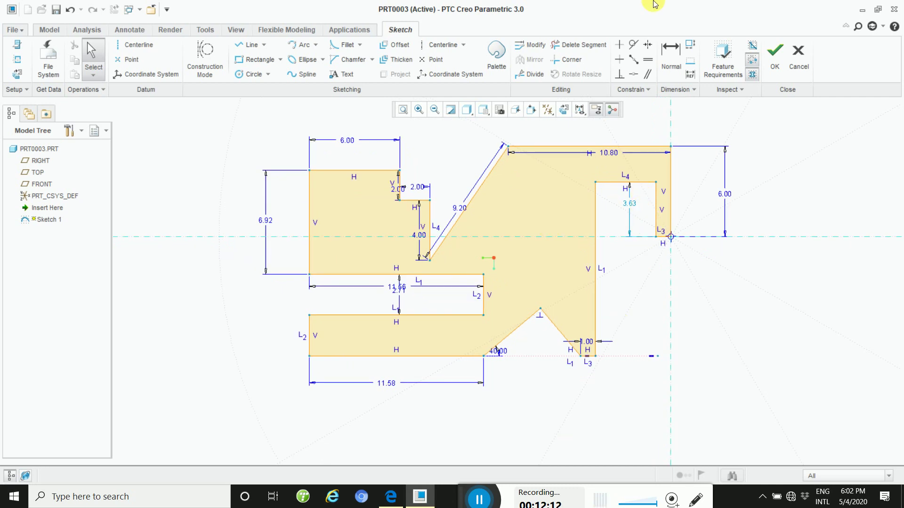
click(670, 51)
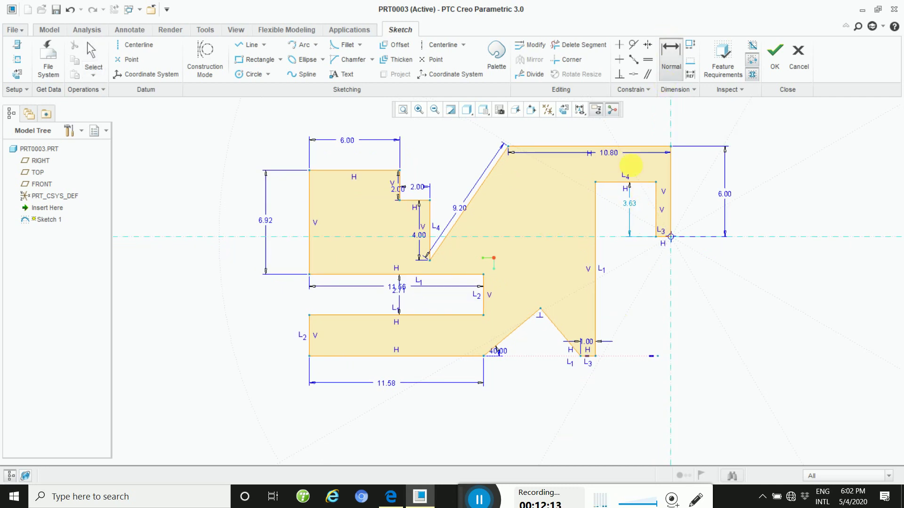
click(596, 183)
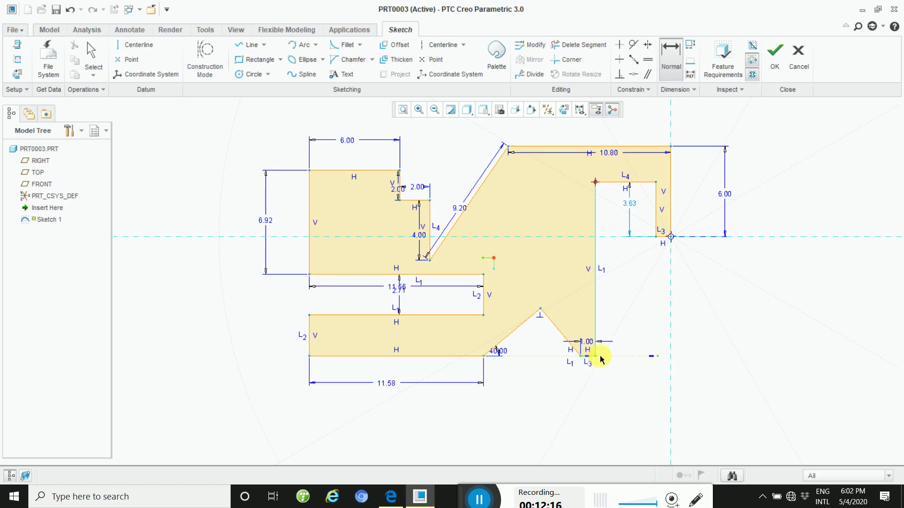
click(596, 357)
middle_click(617, 298)
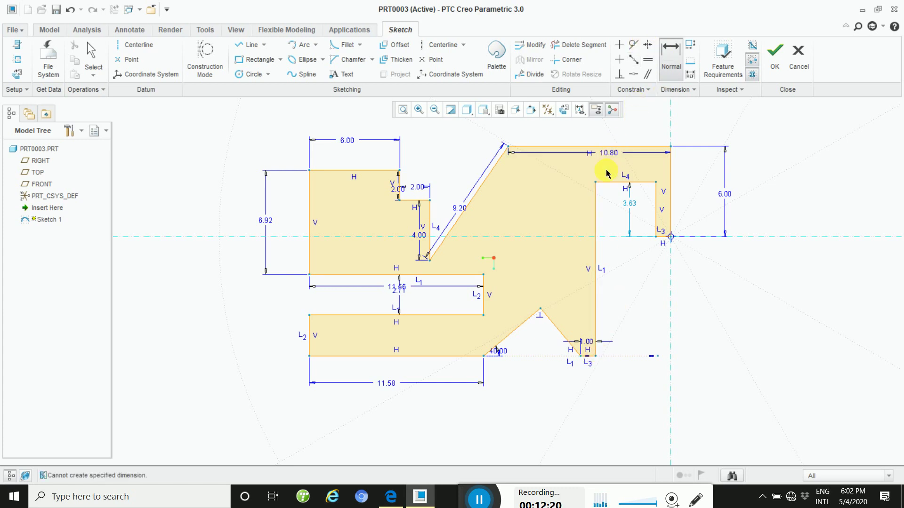
click(596, 183)
click(596, 357)
middle_click(618, 293)
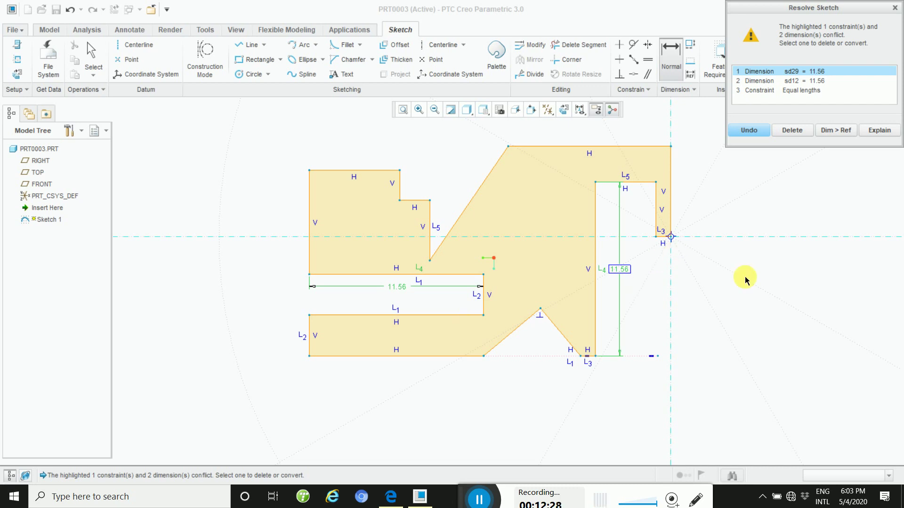
click(793, 132)
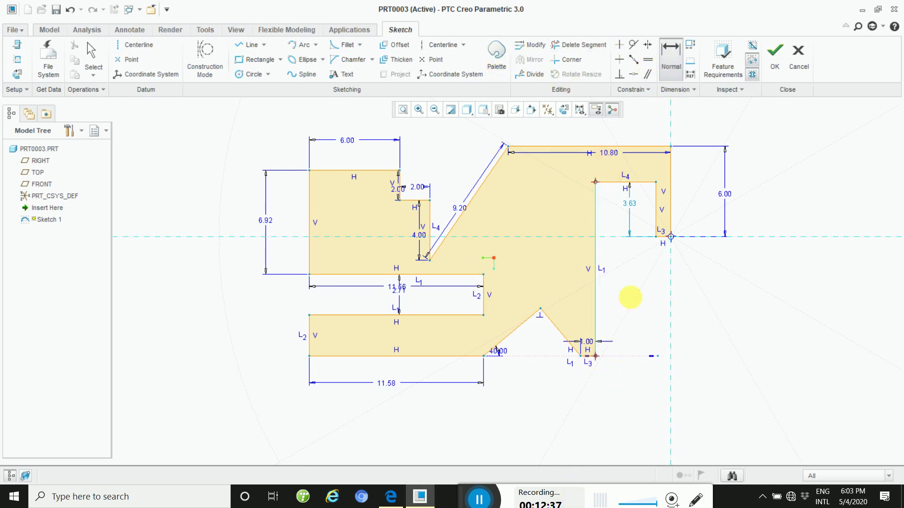
Step: Dimension the tall vertical line as 9, deleting the conflicting Equal lengths constraint
middle_click(631, 296)
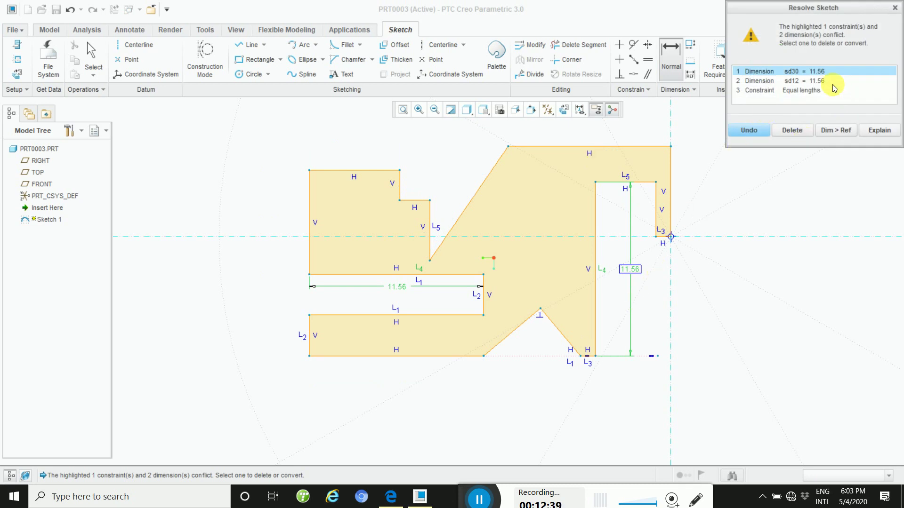
click(806, 90)
click(791, 133)
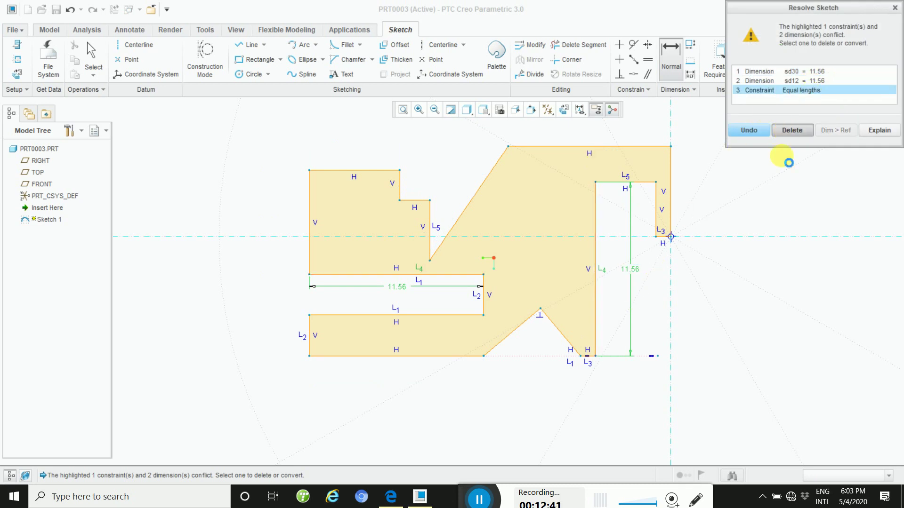
text(9)
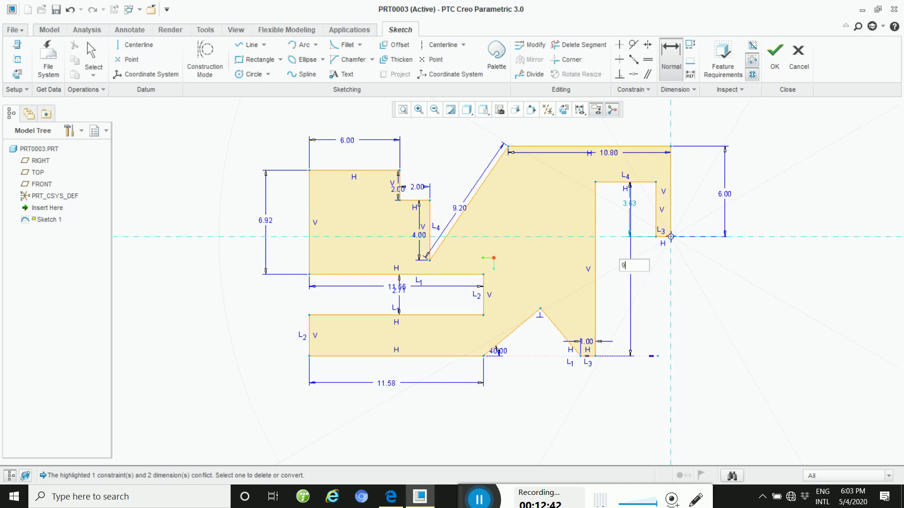
key(Return)
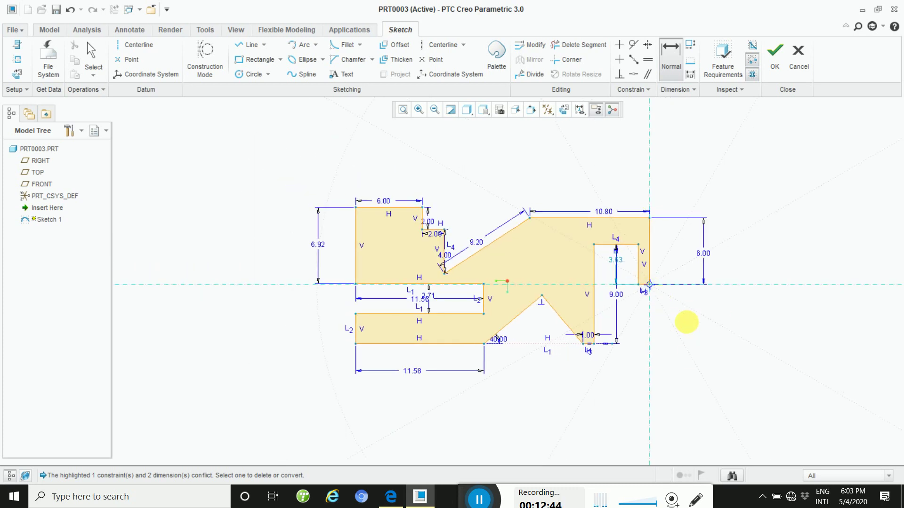
Step: Dimension the short horizontal line at the reference intersection as 2, deleting the conflicting 1.00 dimension beside the triangular notch
scroll(686, 324, down, 5)
scroll(689, 410, up, 5)
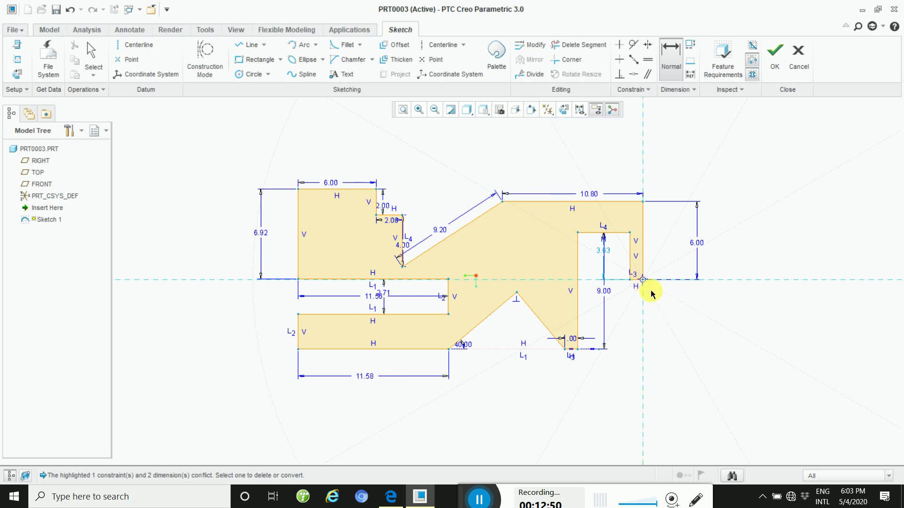
ctrl+middle_drag(651, 290, 663, 360)
scroll(663, 361, up, 1)
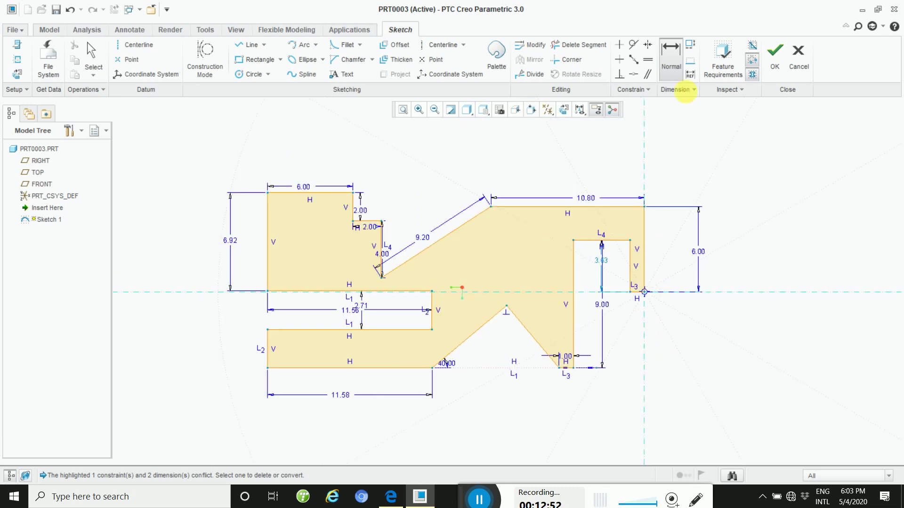
mouse_move(672, 296)
ctrl+middle_down()
mouse_move(688, 371)
mouse_move(667, 219)
ctrl+middle_up()
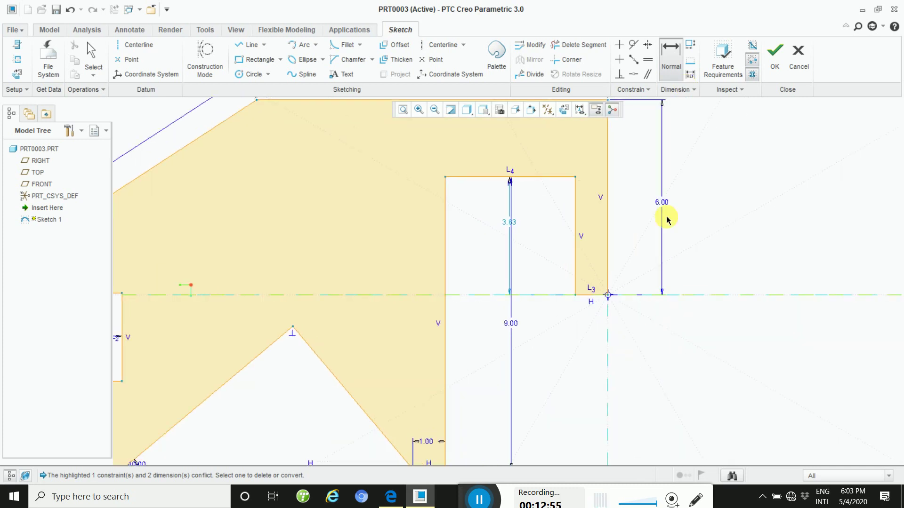
click(671, 53)
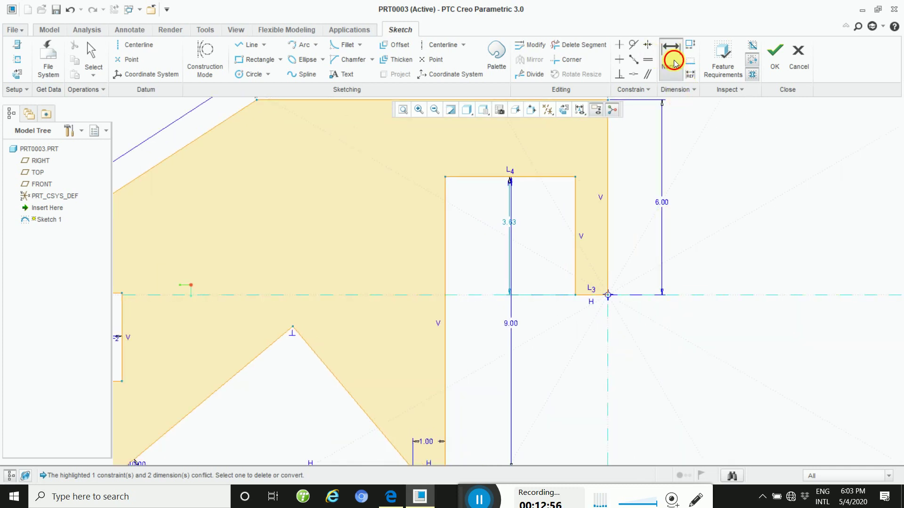
click(575, 295)
click(608, 295)
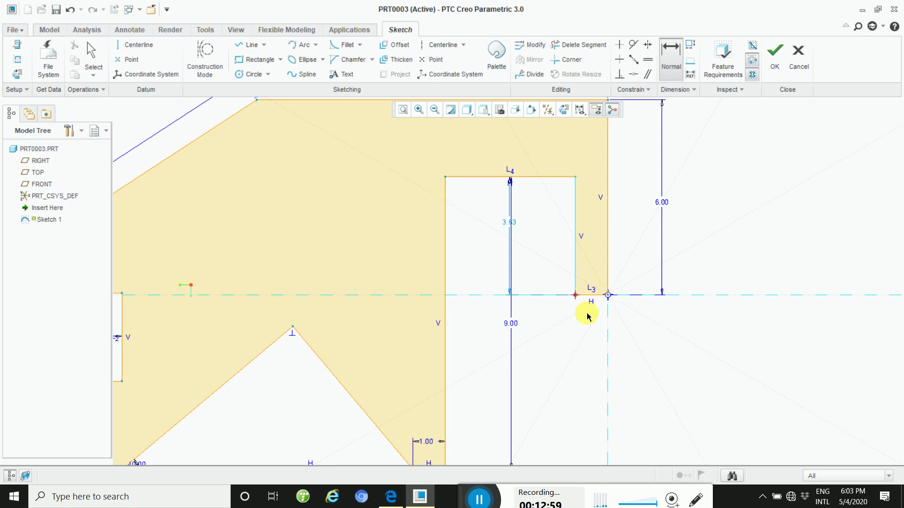
middle_click(595, 324)
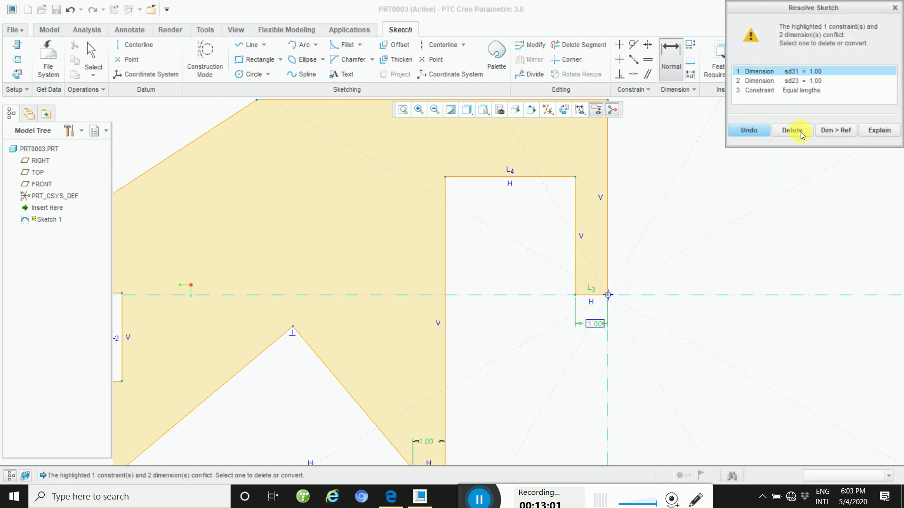
click(803, 81)
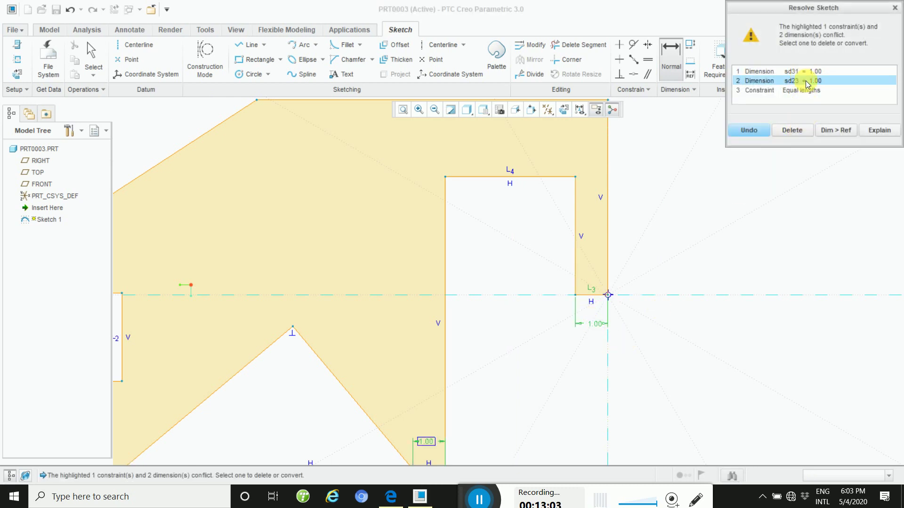
click(793, 129)
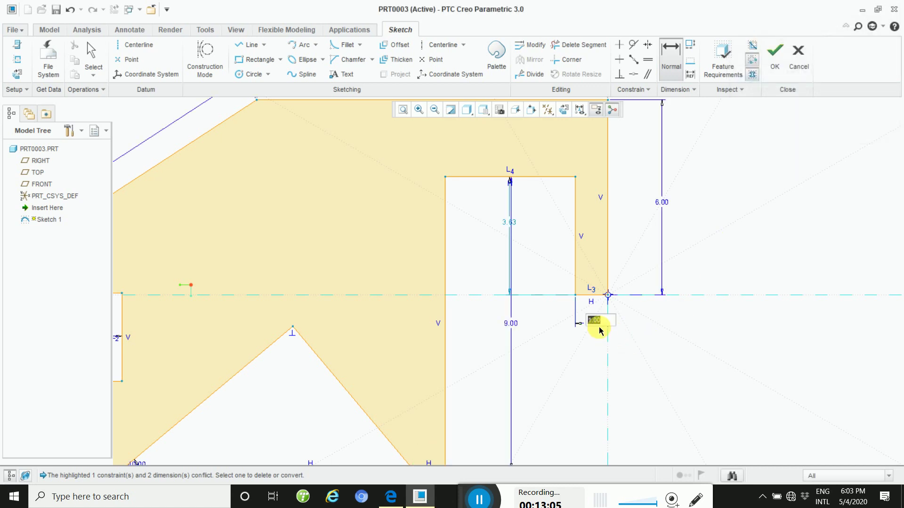
text(32)
key(Return)
Step: Dimension the angle between the stepped block's lower vertical edge and the long inclined line as 49 degrees
scroll(599, 327, up, 5)
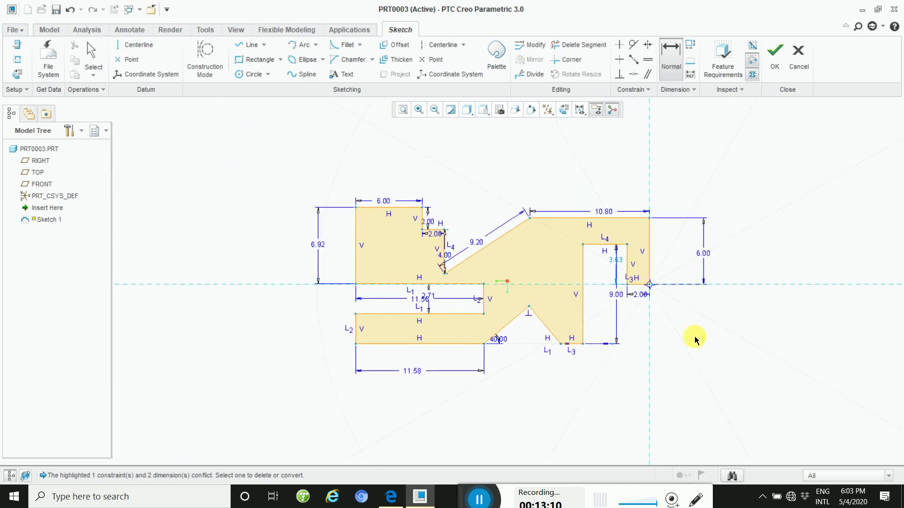
scroll(706, 329, down, 2)
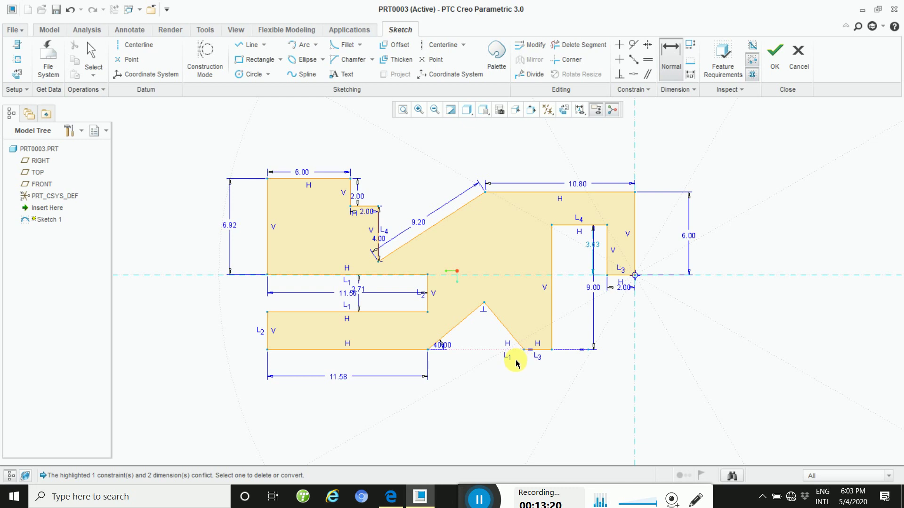
drag(475, 330, 476, 390)
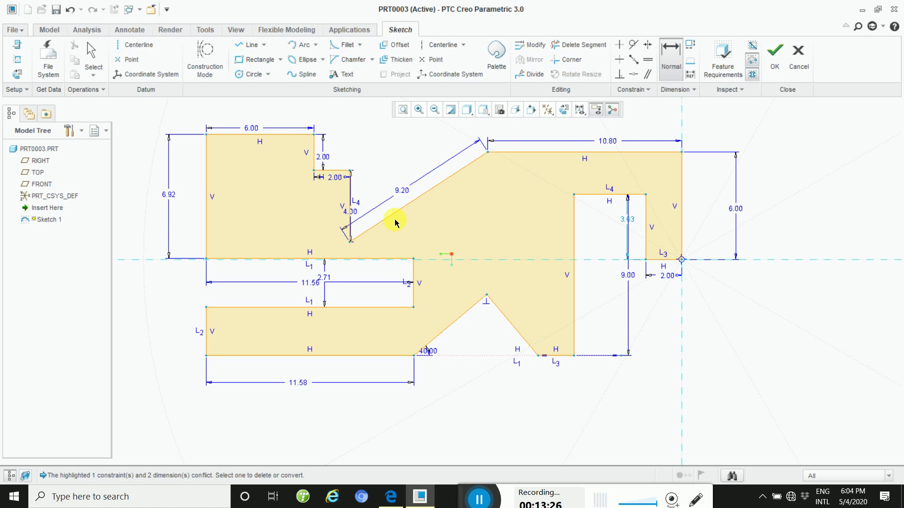
click(670, 57)
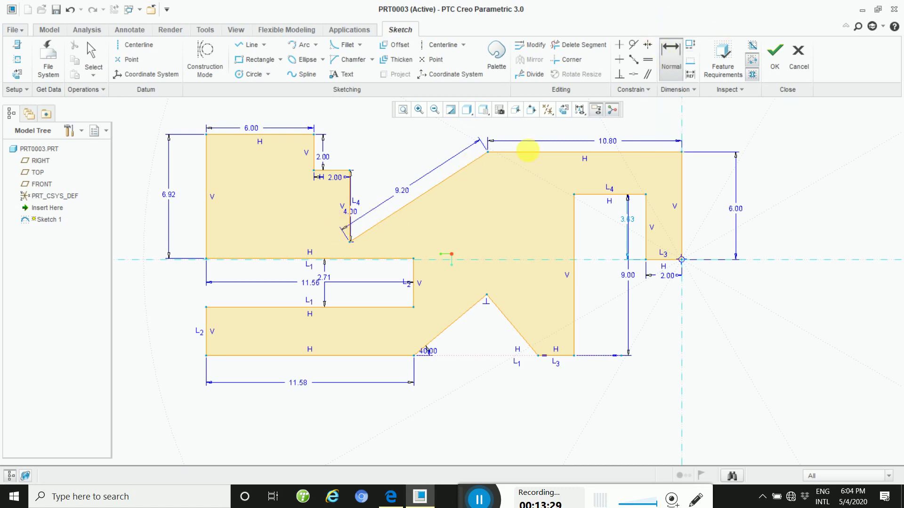
click(350, 196)
click(389, 215)
middle_click(375, 201)
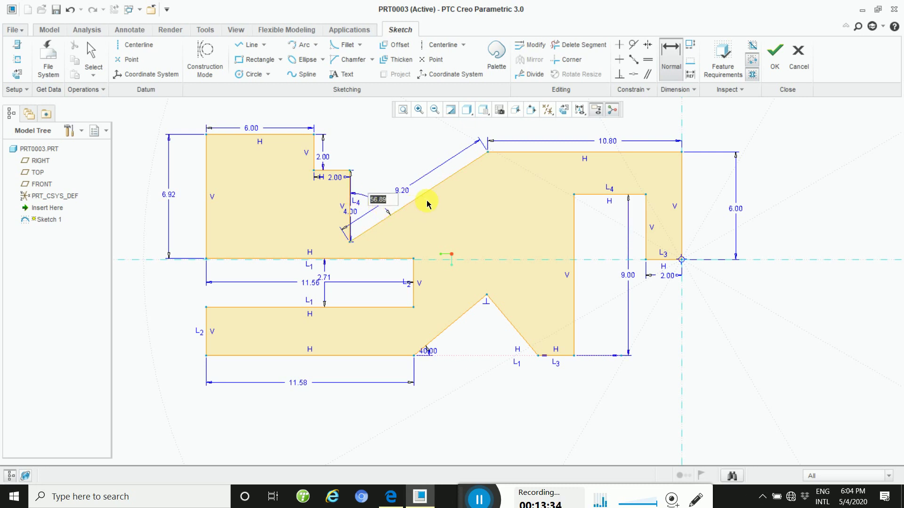
text(49)
key(Return)
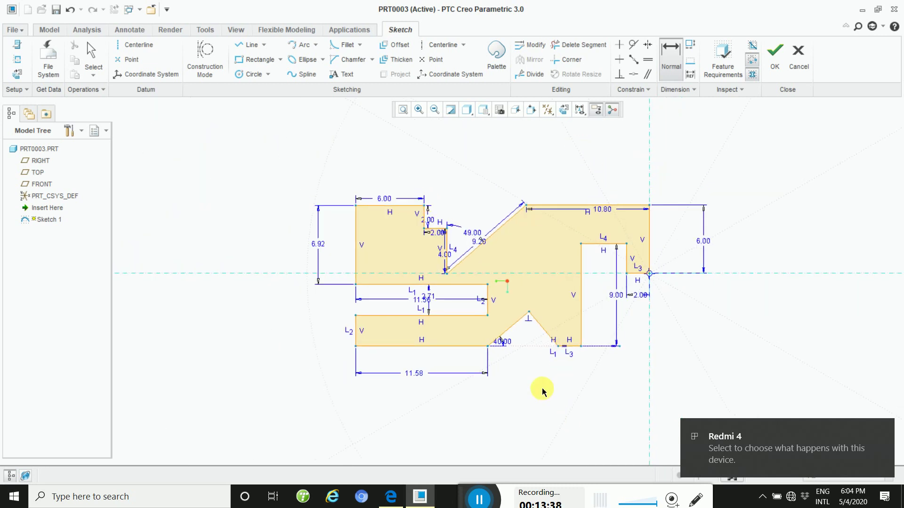
Step: Try to dimension the rectangular notch's short vertical side between its endpoints, deleting the new dimension in the conflict resolution
scroll(542, 386, down, 2)
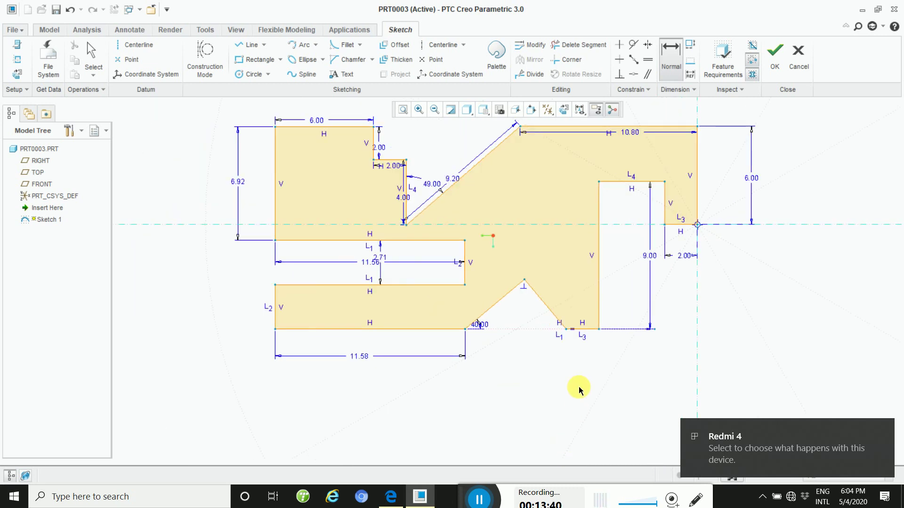
mouse_move(579, 388)
shift+middle_down()
mouse_move(571, 430)
mouse_move(555, 413)
mouse_move(569, 469)
shift+middle_up()
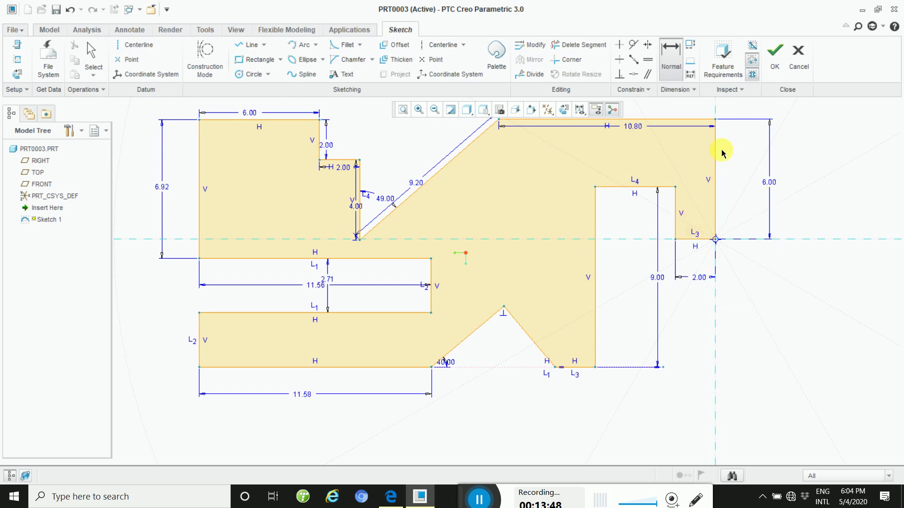
click(667, 64)
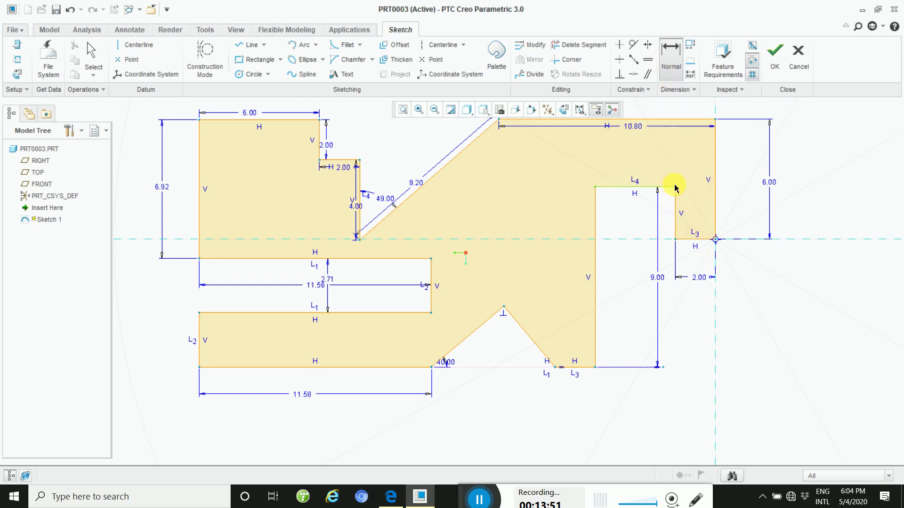
middle_click(638, 225)
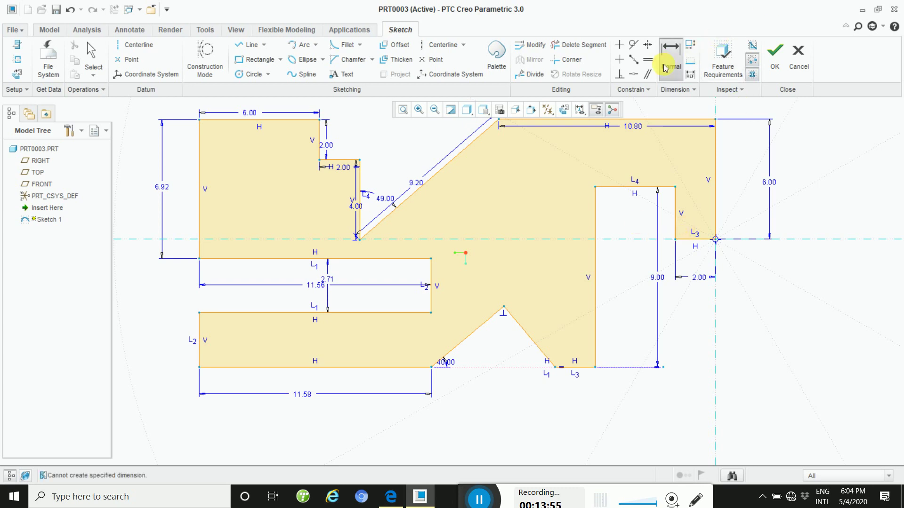
click(676, 188)
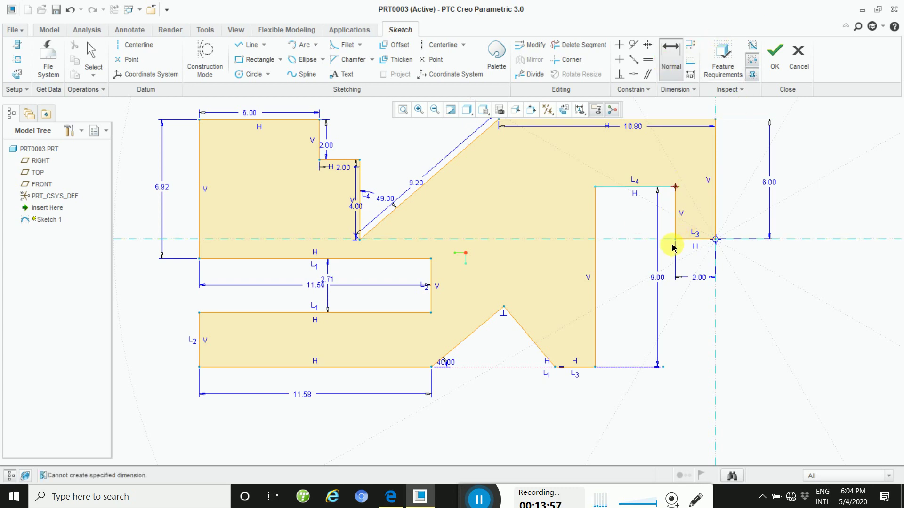
click(675, 240)
middle_click(643, 219)
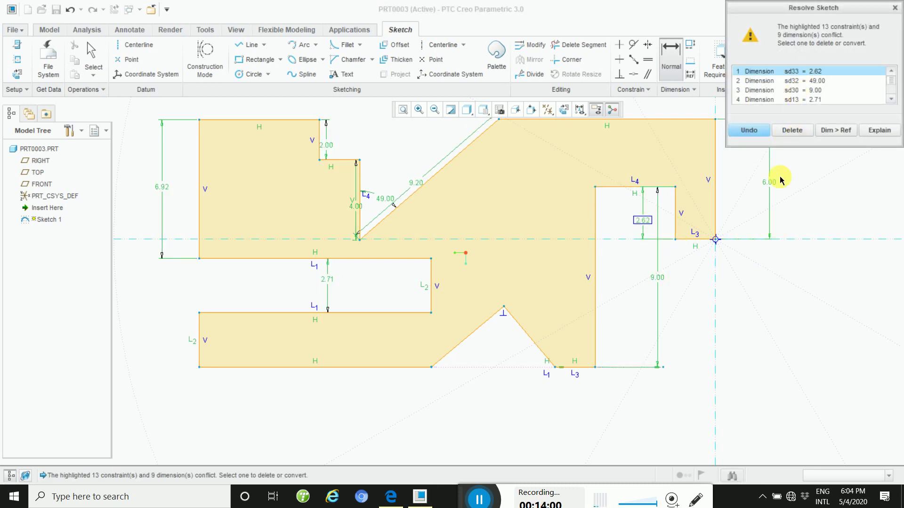
click(794, 128)
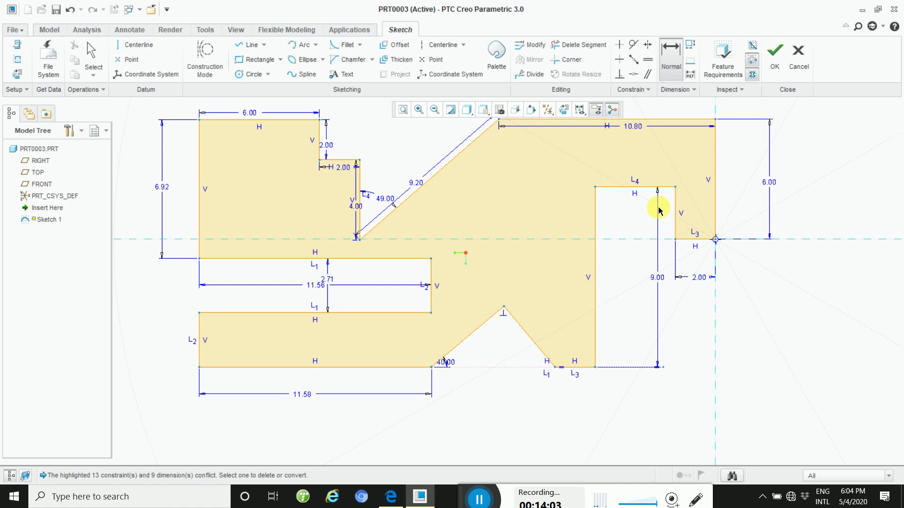
Step: Dimension the height from the short horizontal line to the rectangular notch's top edge as 4, deleting the tall line's conflicting 9.00 dimension
click(669, 66)
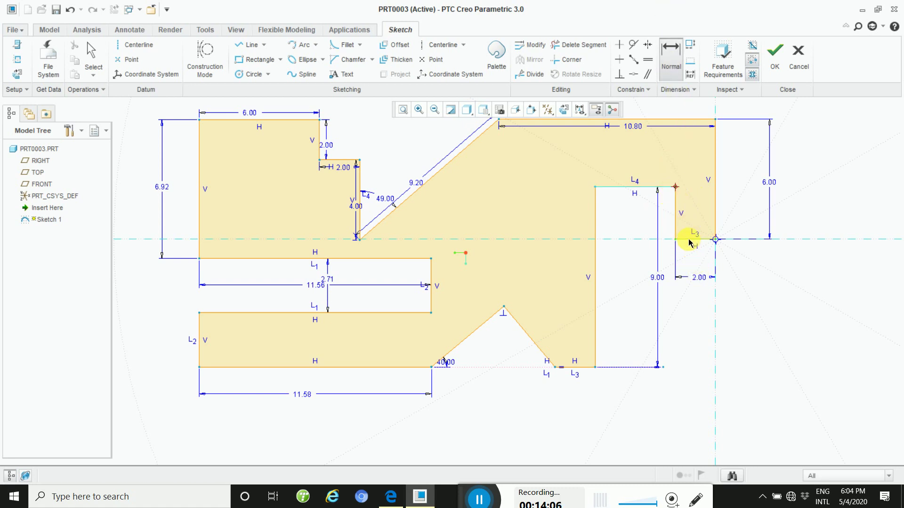
click(689, 239)
middle_click(642, 223)
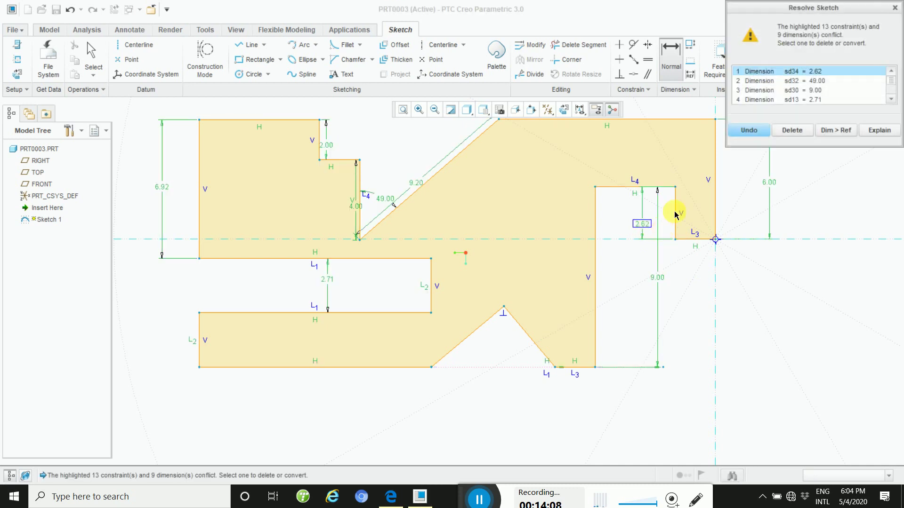
click(814, 89)
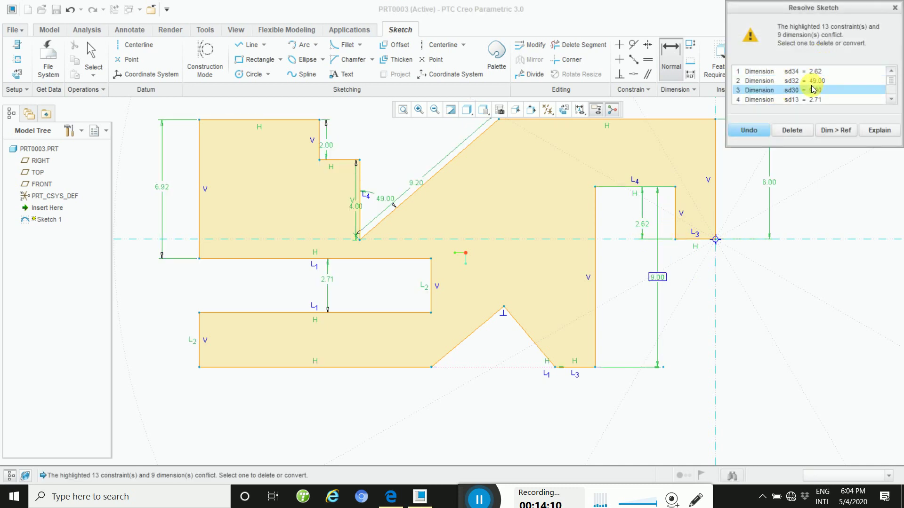
click(812, 82)
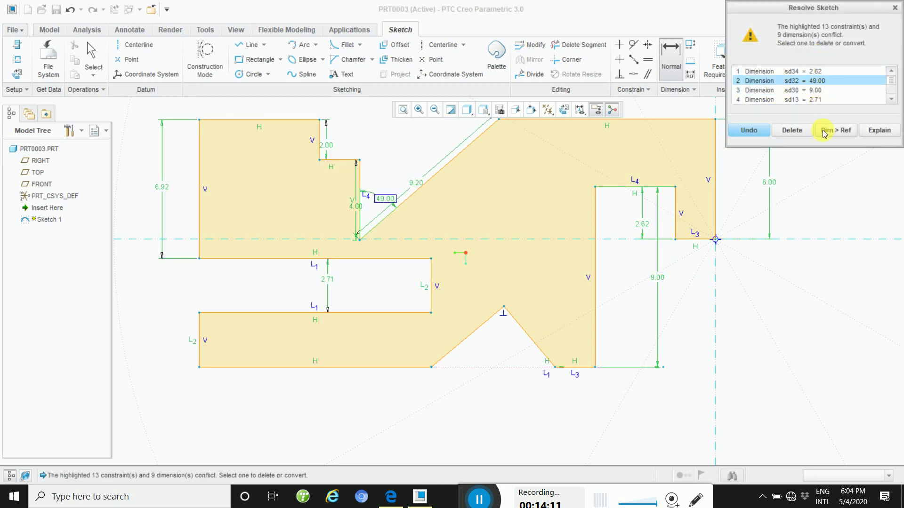
click(808, 91)
click(796, 131)
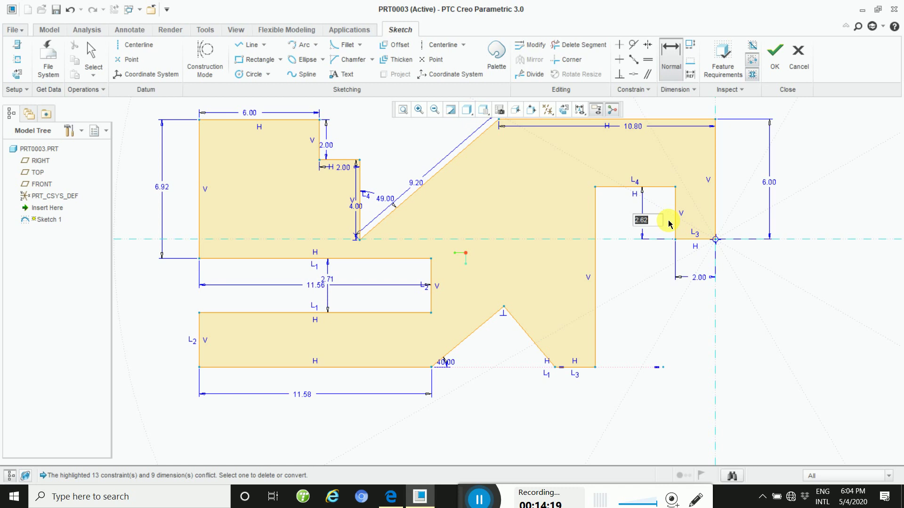
text(4)
key(Return)
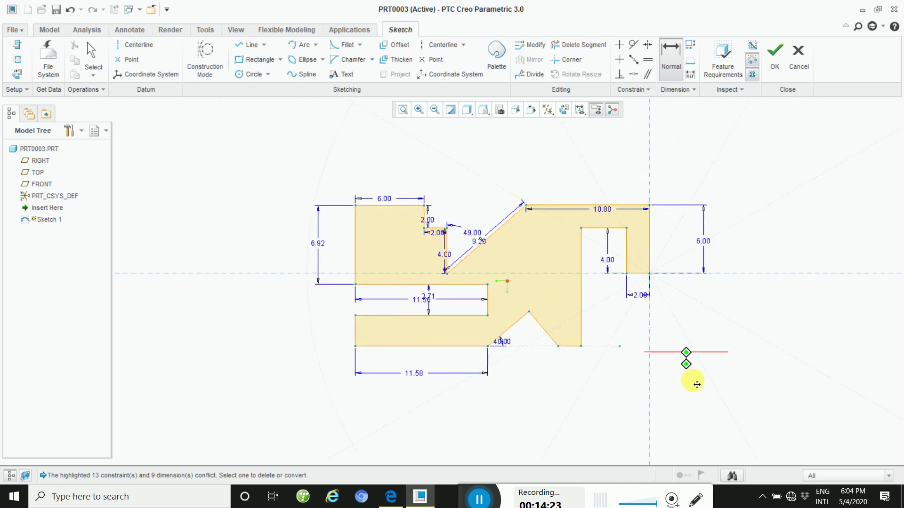
Step: Try repeatedly to dimension the rectangular notch's width between its two vertical sides, deleting each new dimension in the conflict resolution
scroll(690, 372, down, 2)
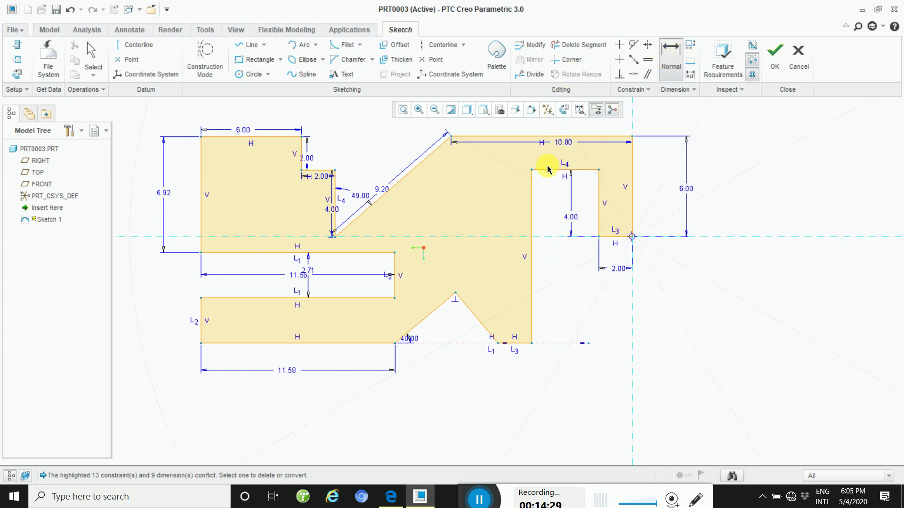
click(673, 52)
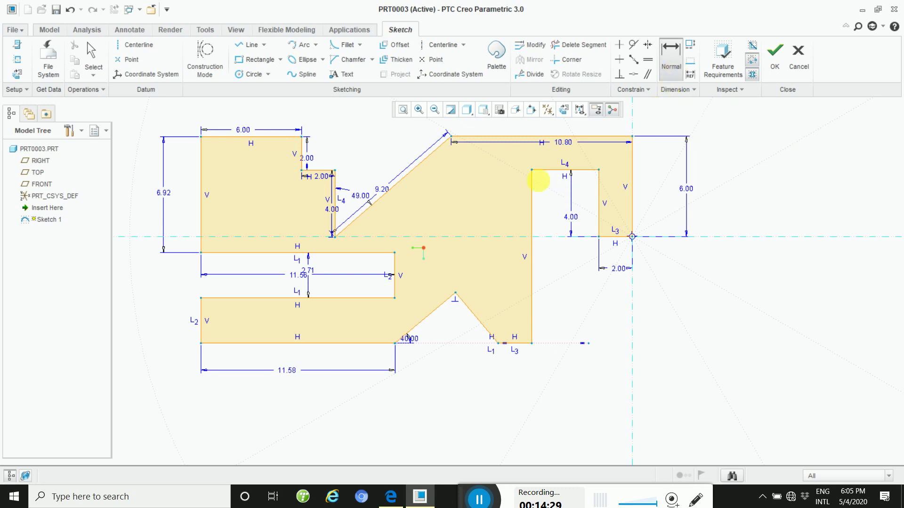
click(532, 206)
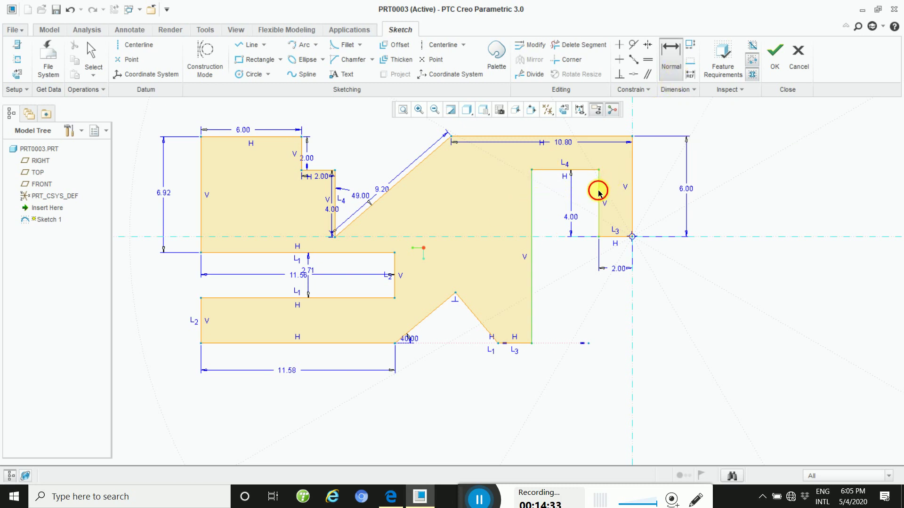
click(599, 193)
middle_click(554, 262)
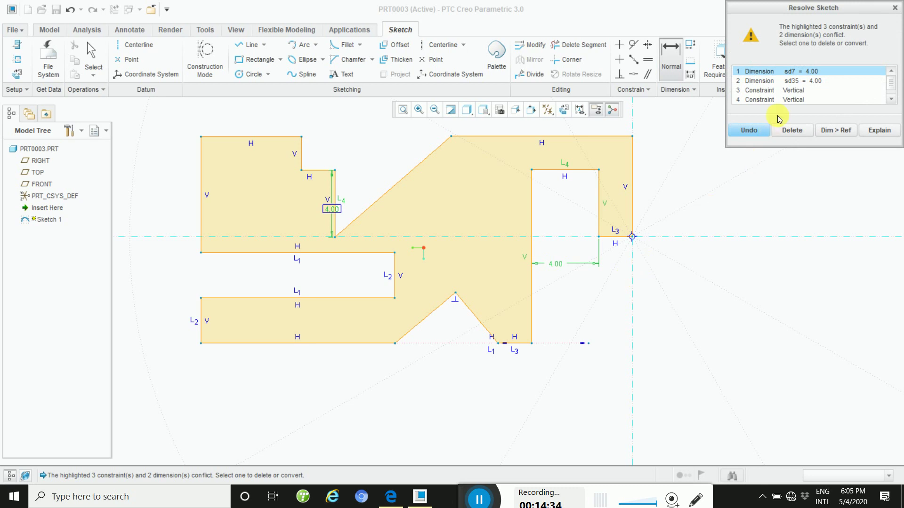
click(800, 82)
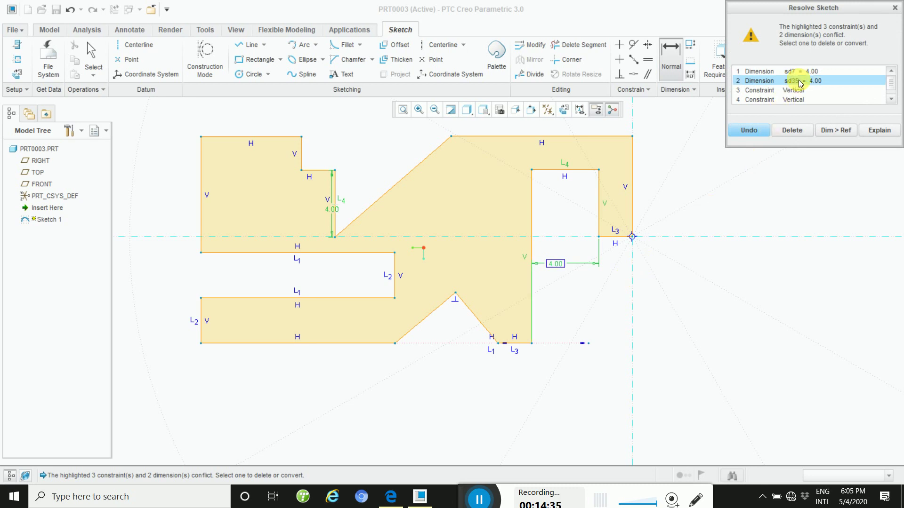
click(807, 131)
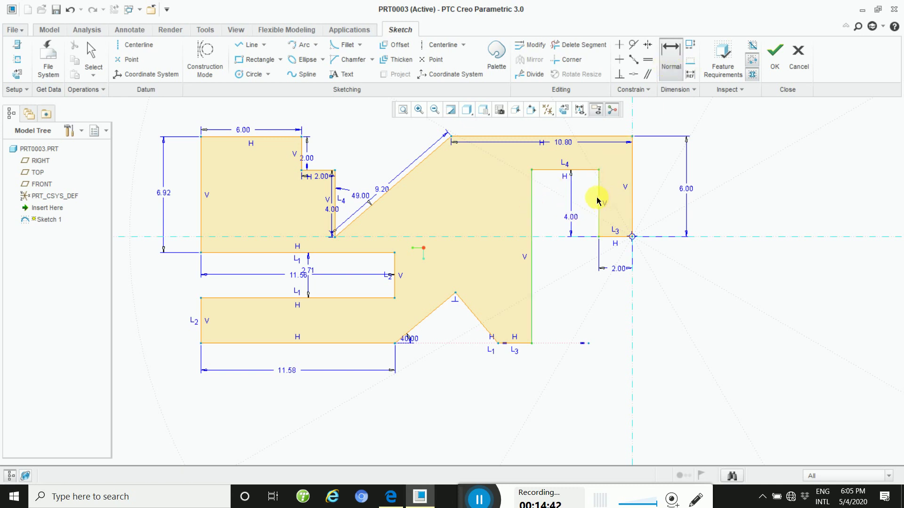
middle_click(569, 250)
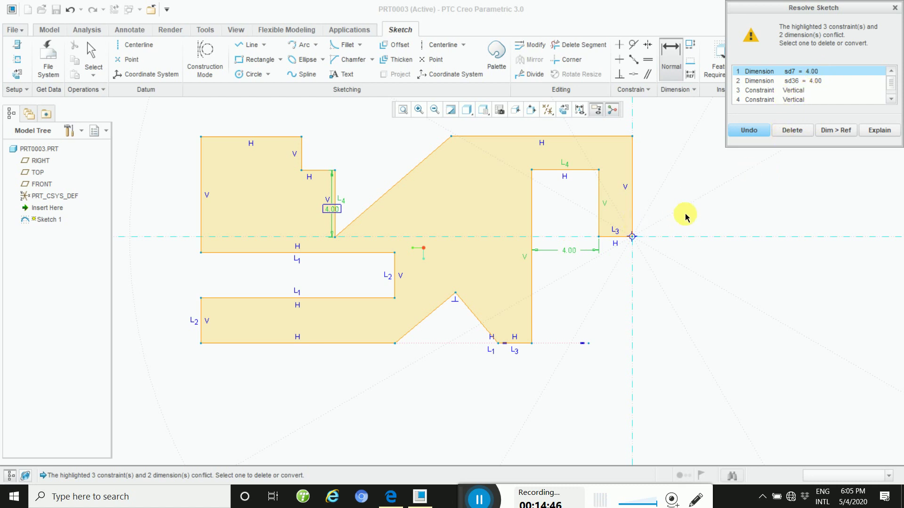
click(809, 83)
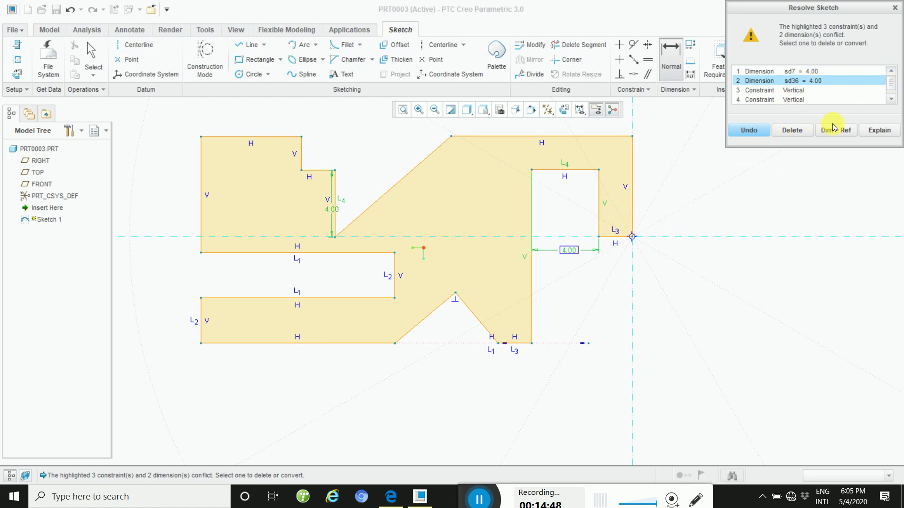
click(789, 131)
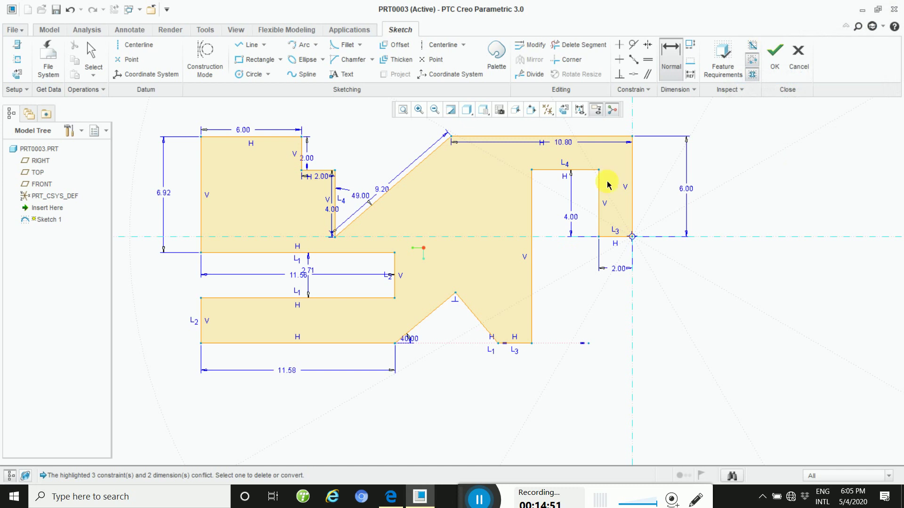
click(671, 69)
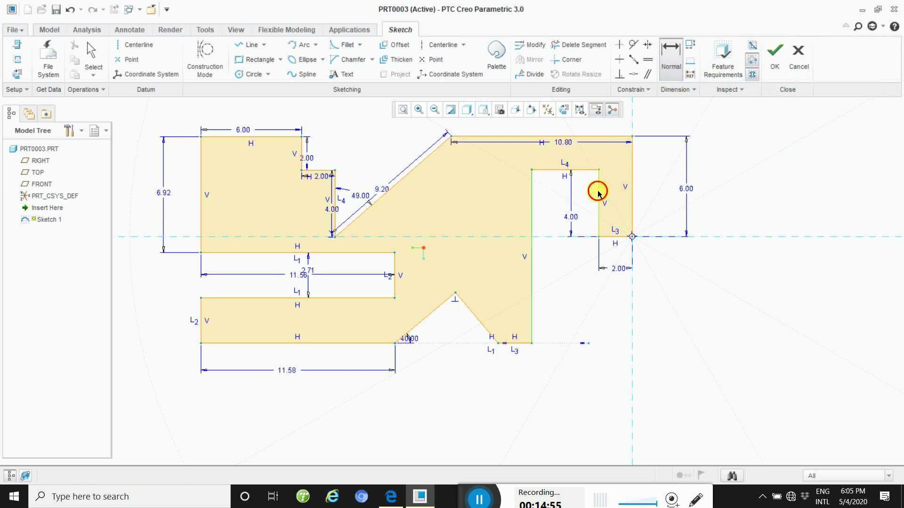
middle_click(549, 212)
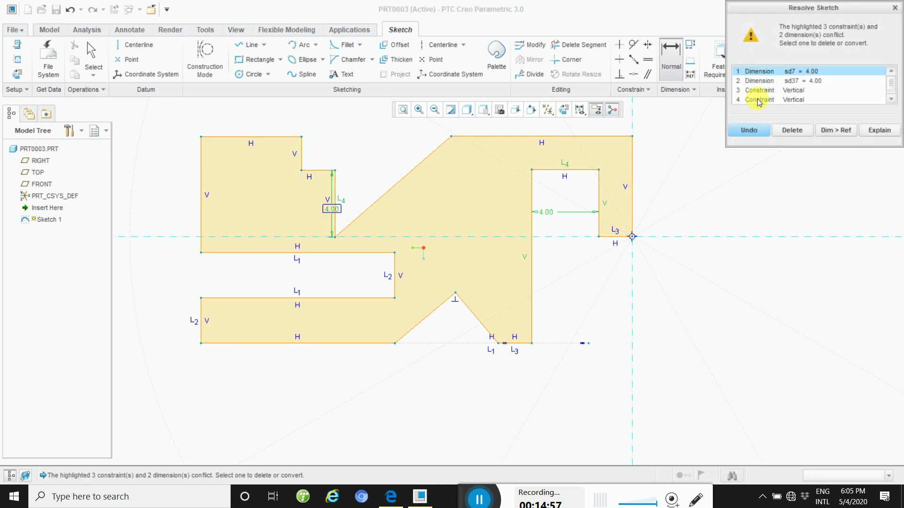
click(811, 81)
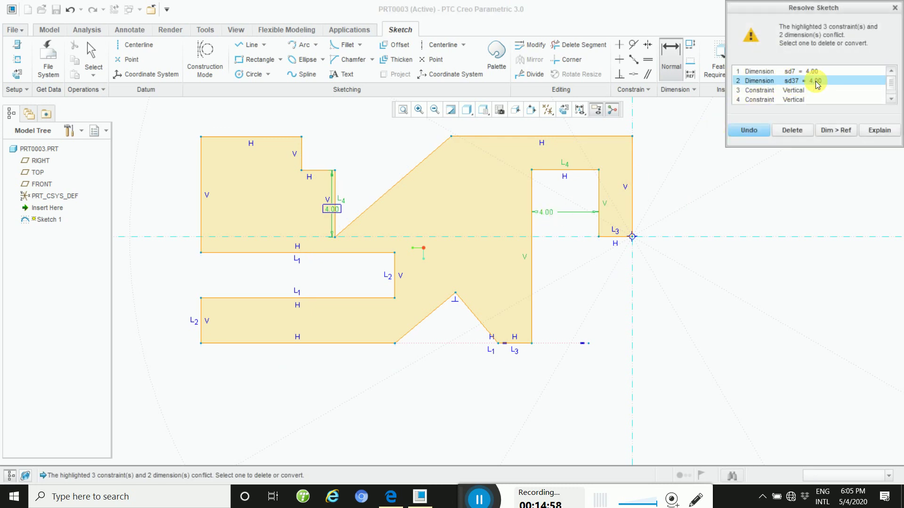
click(793, 131)
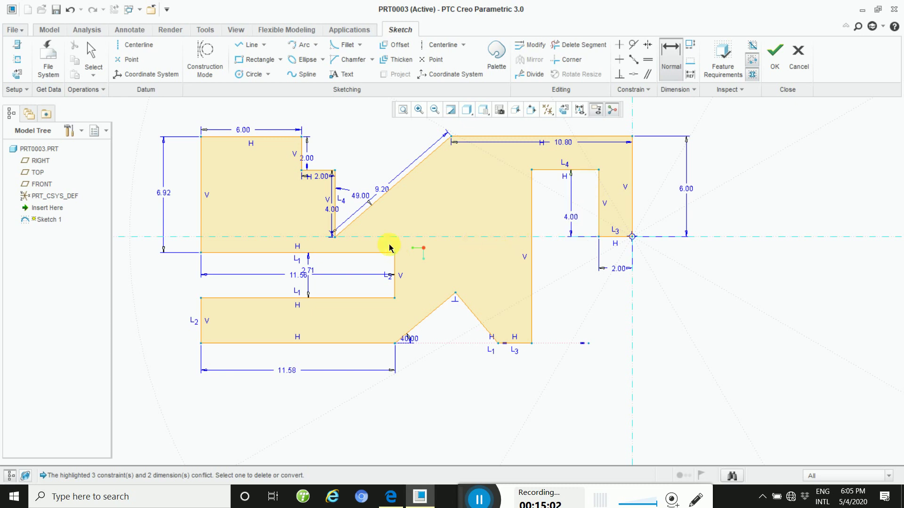
Step: Set the horizontal depth of the slot beneath the stepped block to 5
scroll(386, 266, down, 2)
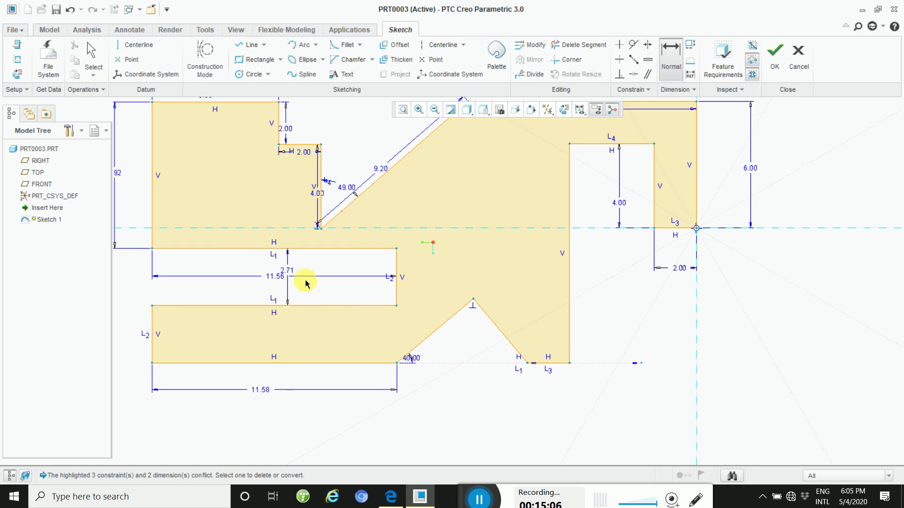
double_click(275, 277)
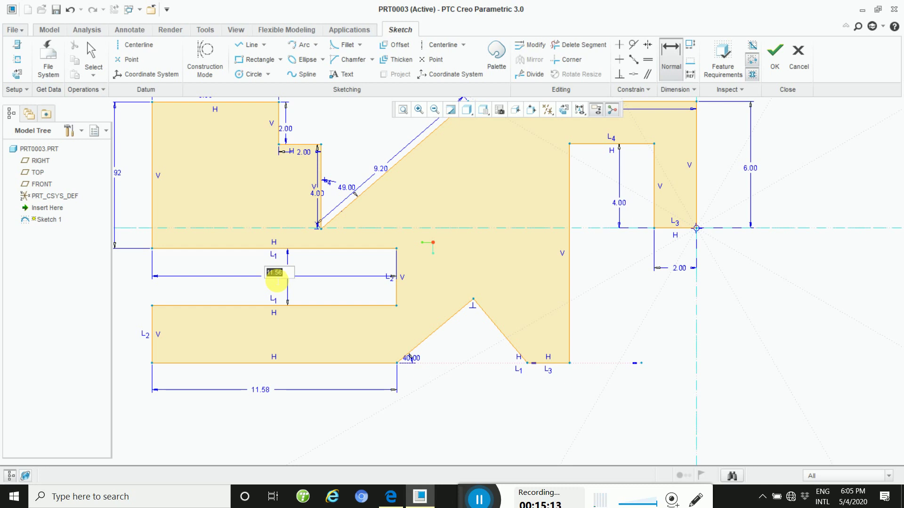
text(5)
key(Return)
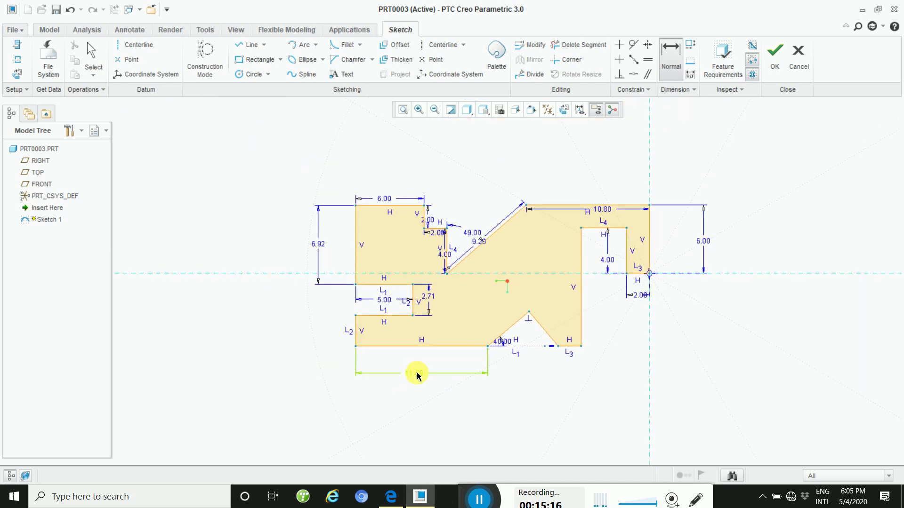
Step: Check the reference drawing 02.pdf and set the length of the profile's long bottom edge to 8
click(390, 499)
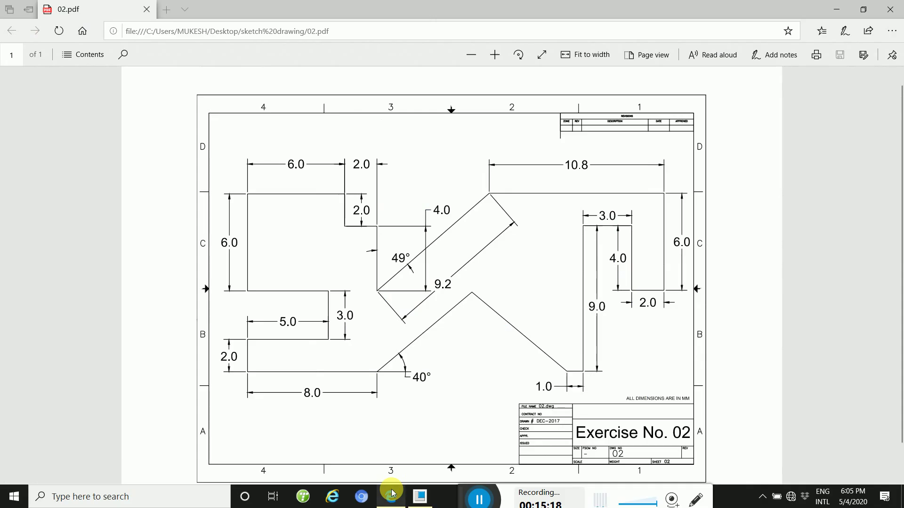
click(390, 505)
click(420, 496)
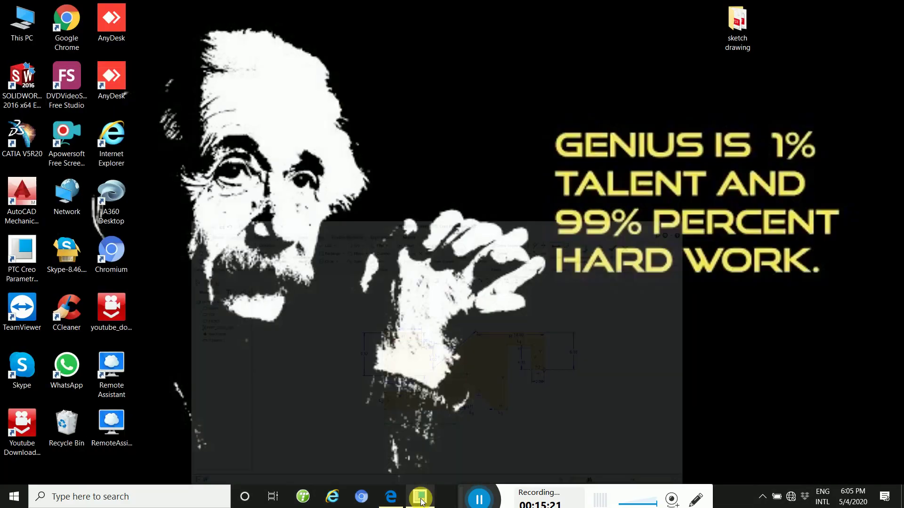
click(420, 496)
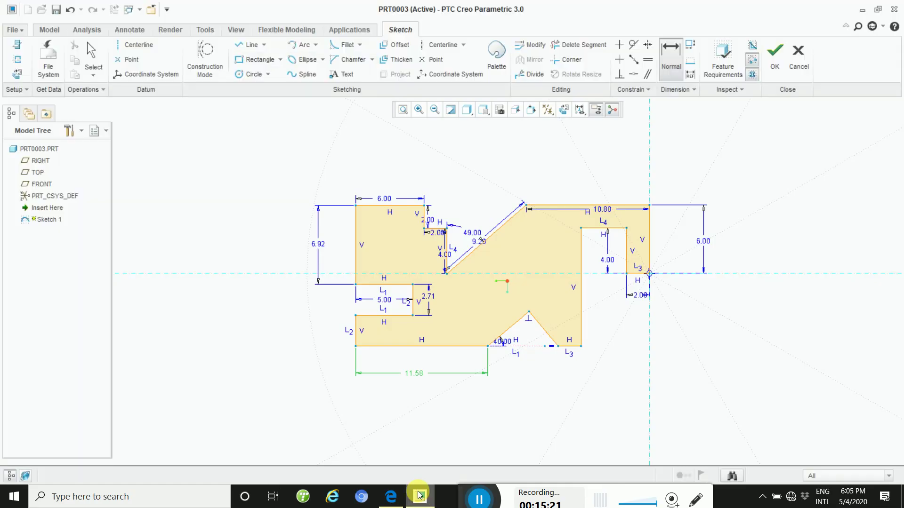
double_click(417, 374)
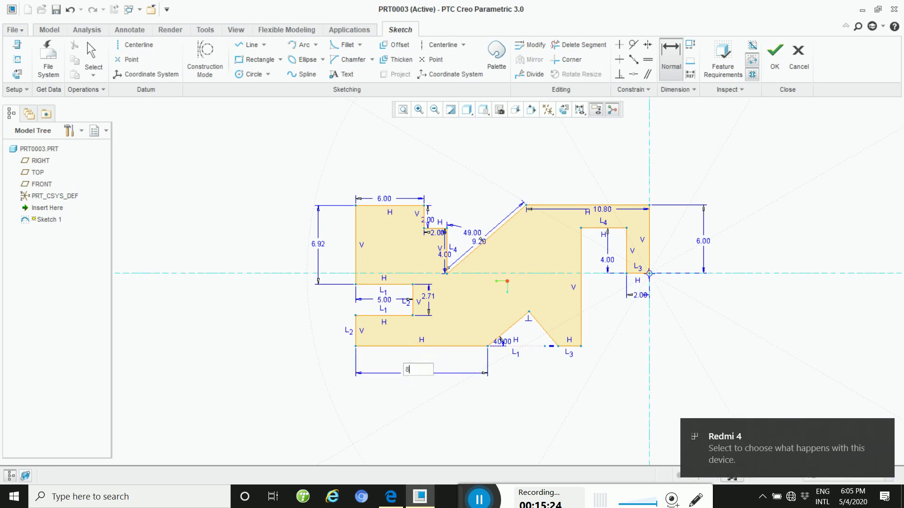
text(8)
key(Return)
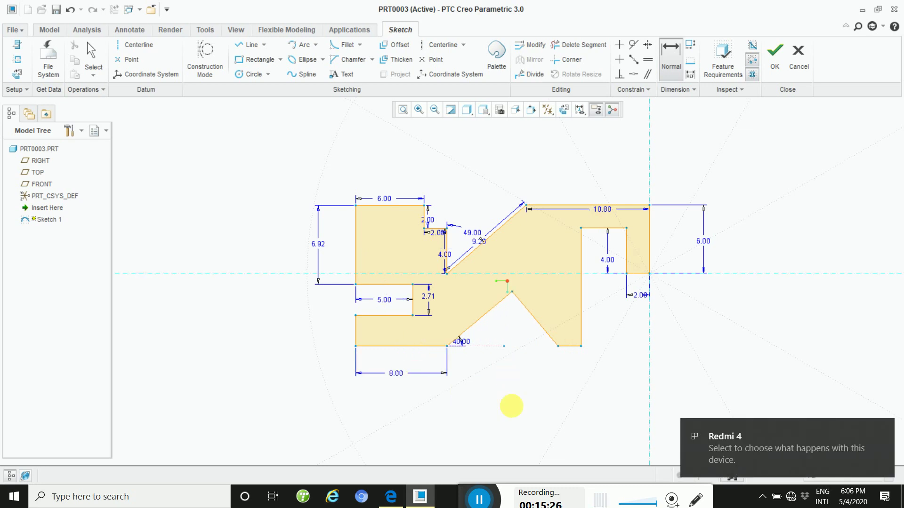
Step: Check 02.pdf again and set the height of the slot beneath the stepped block to 3
scroll(510, 370, up, 2)
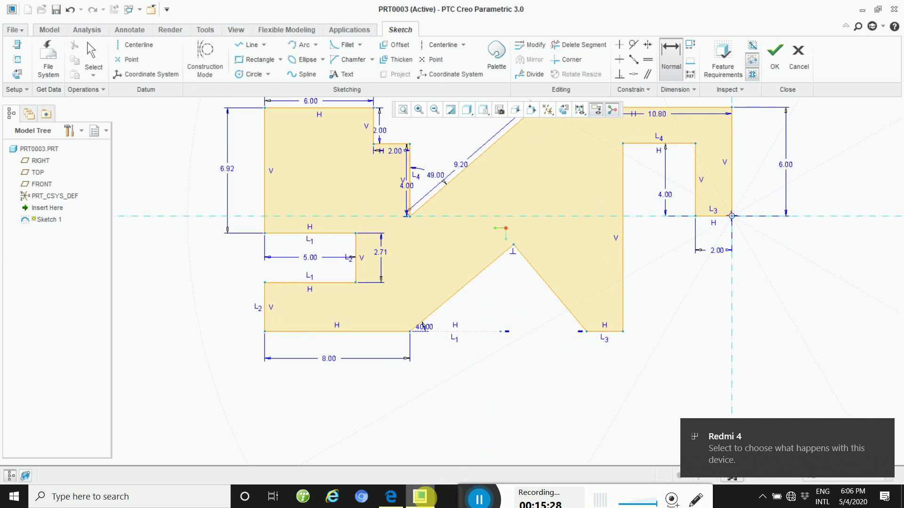
click(391, 502)
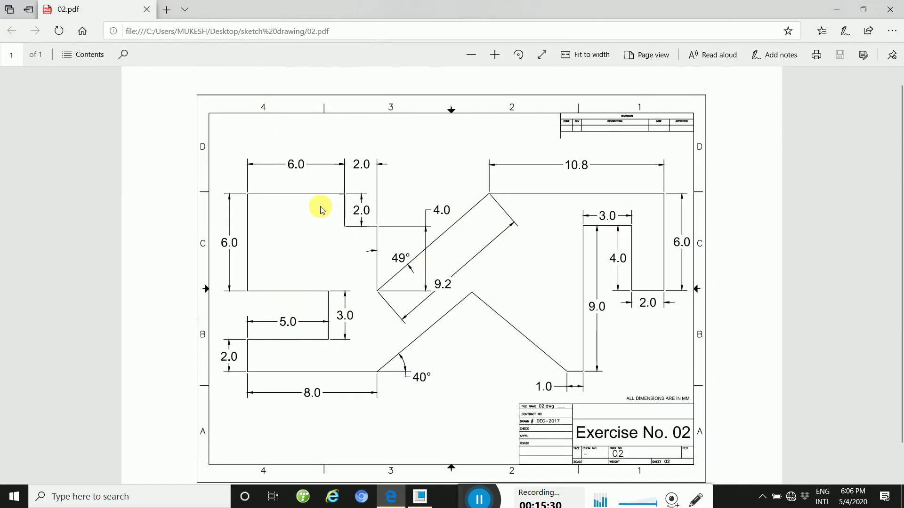
click(424, 496)
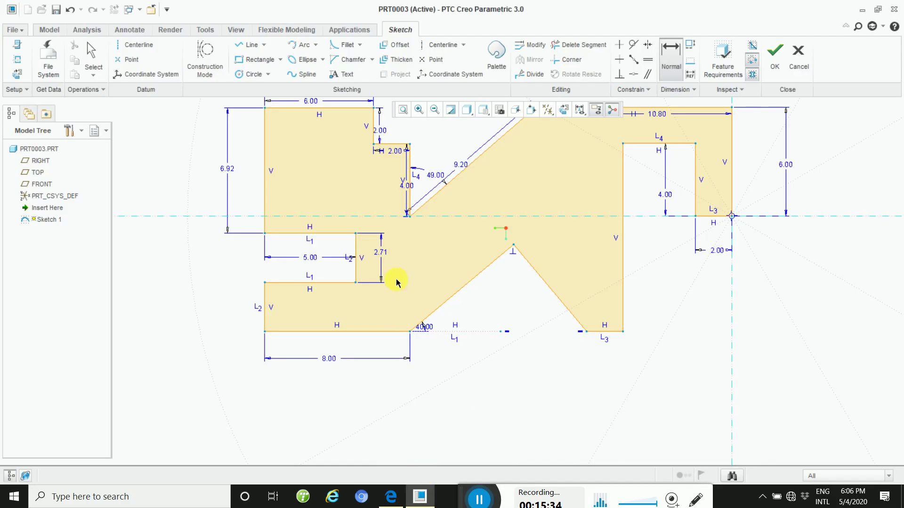
double_click(378, 254)
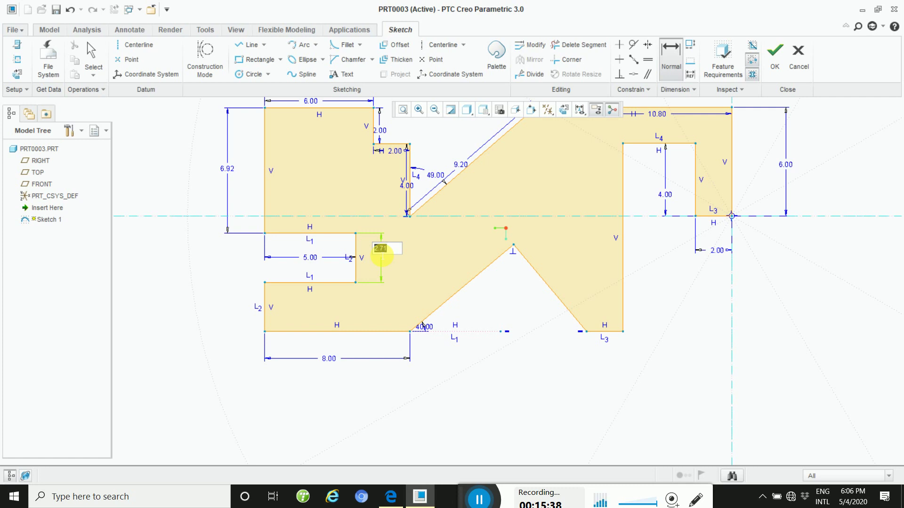
text(3)
key(Return)
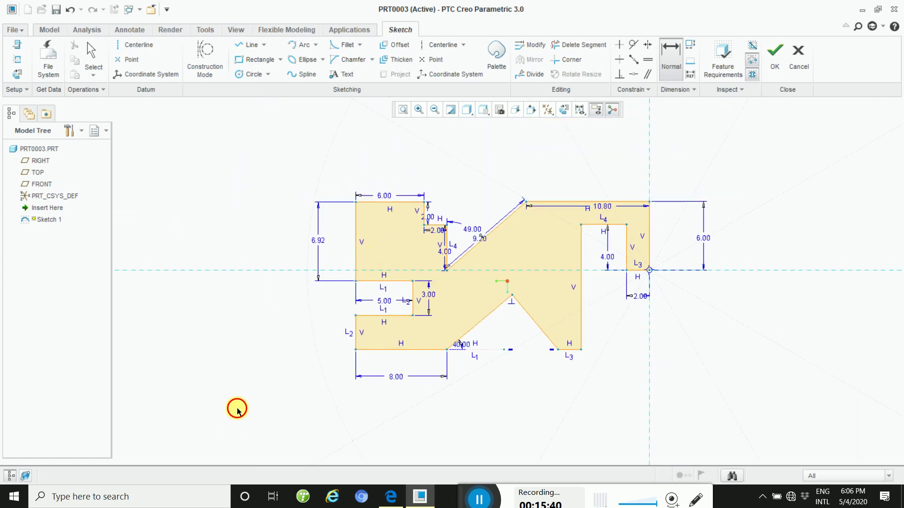
Step: Compare with 02.pdf and set the height of the stepped block's outer vertical edge to 6
click(391, 497)
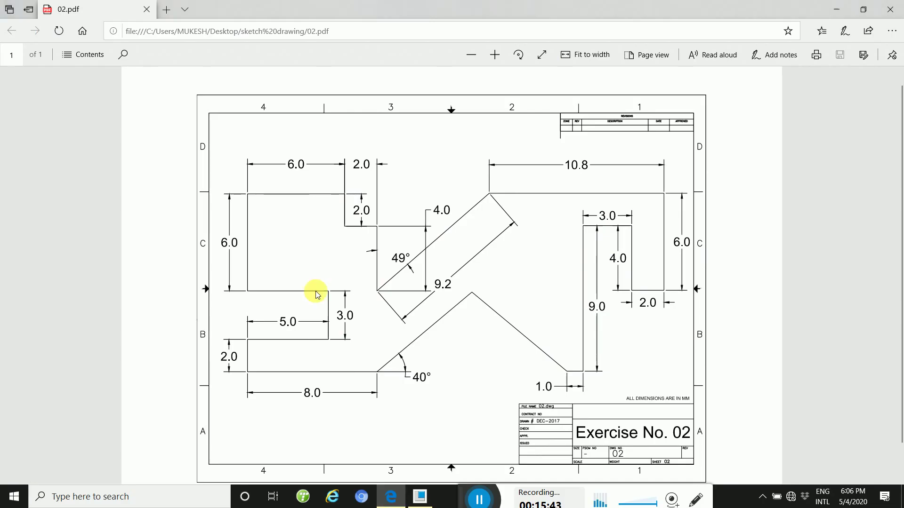
click(420, 497)
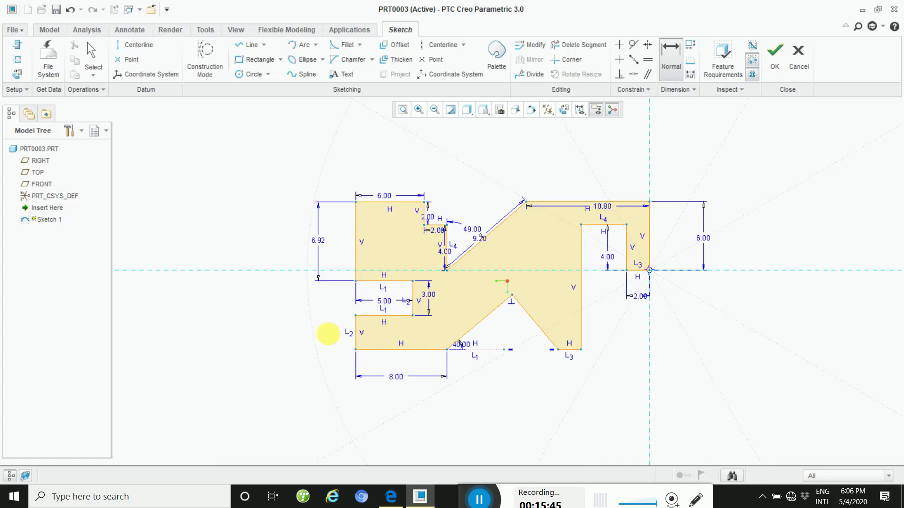
click(322, 240)
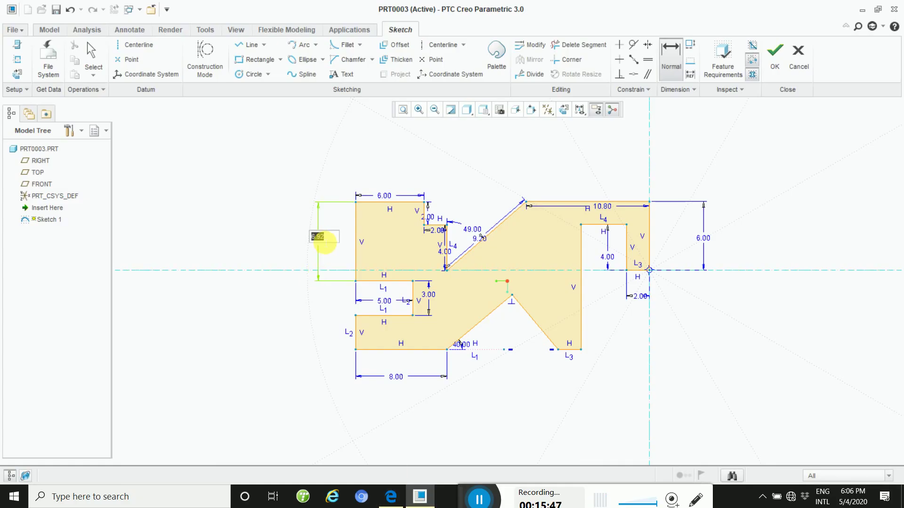
text(6)
key(Return)
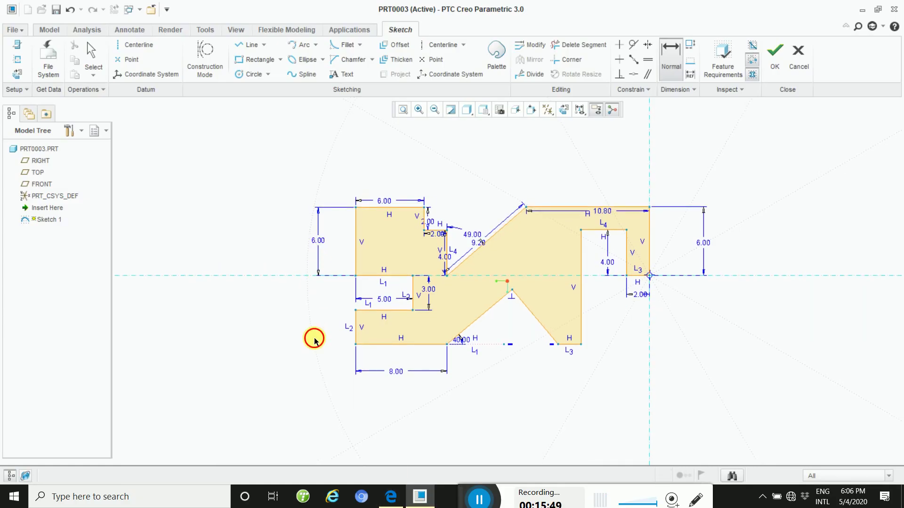
Step: Try to dimension the length of the triangular notch's inclined side at the 40-degree angle, undoing it in the conflict resolution
ctrl+middle_drag(554, 359, 569, 436)
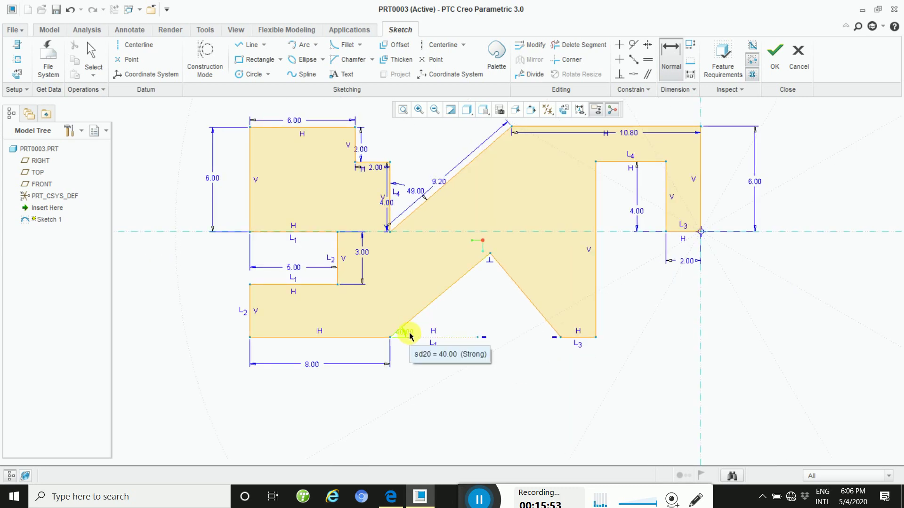
click(408, 333)
mouse_move(402, 332)
ctrl+middle_down()
mouse_move(425, 430)
mouse_move(384, 303)
ctrl+middle_up()
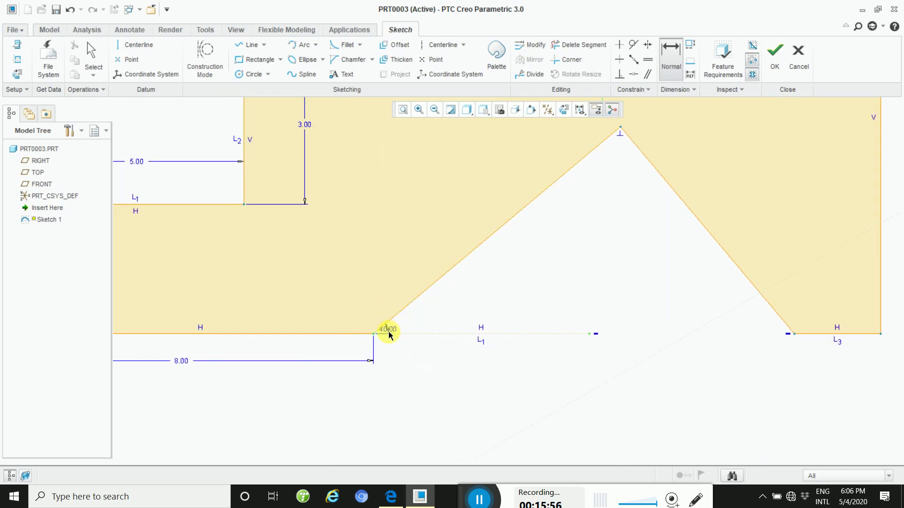
scroll(388, 334, up, 2)
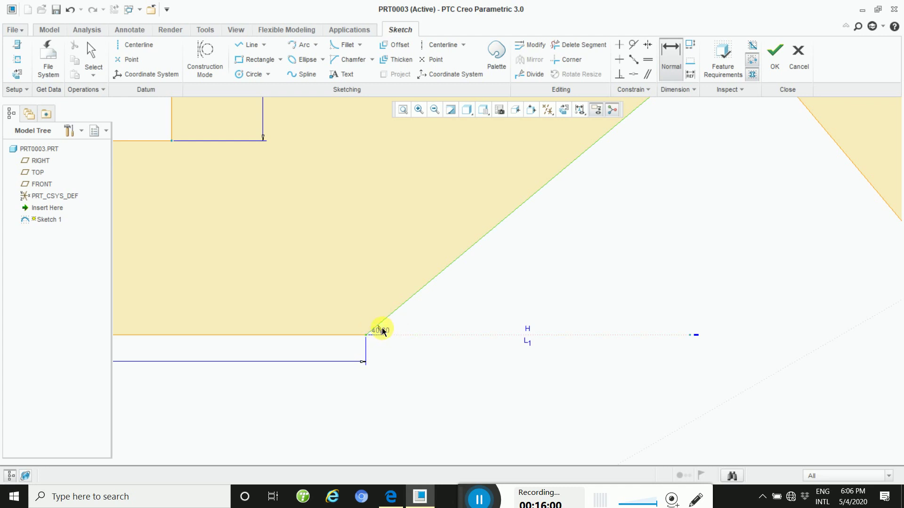
middle_click(431, 318)
click(381, 330)
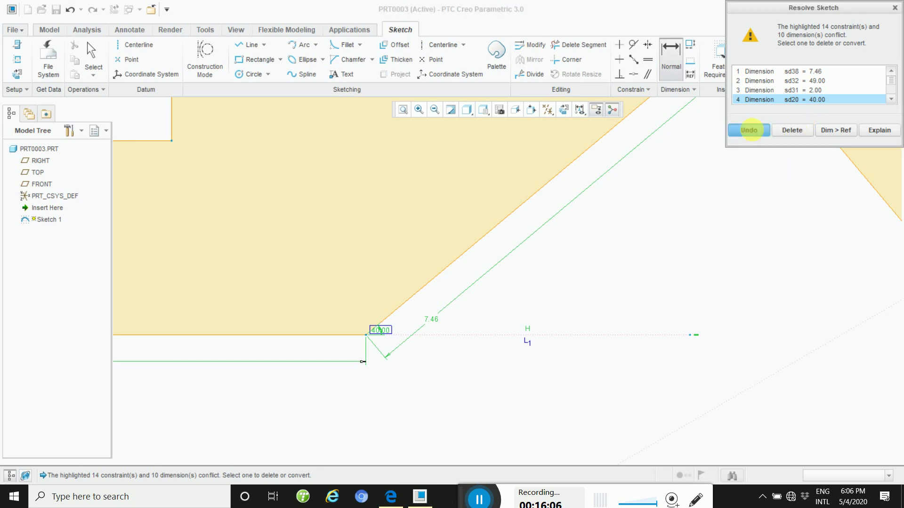
click(772, 131)
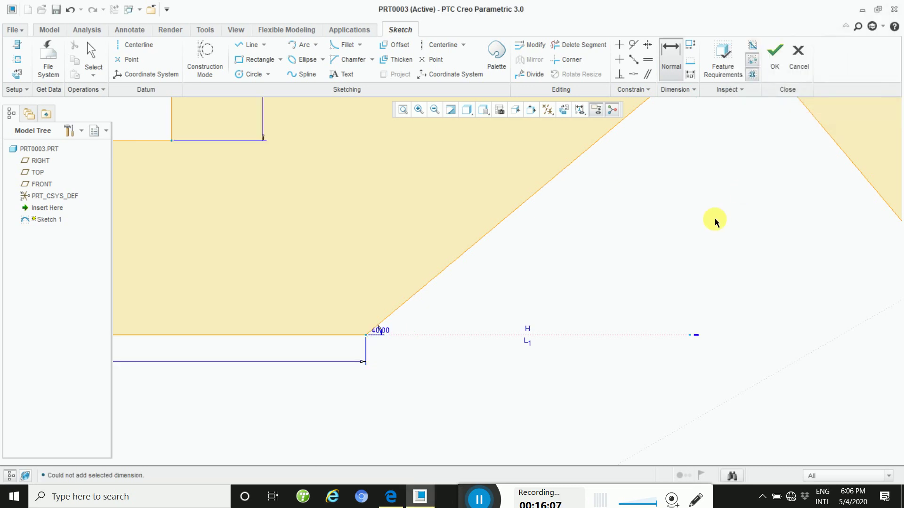
Step: Move the 40-degree angle dimension away from the triangular notch's corner so its arc spans the notch opening
middle_click(482, 299)
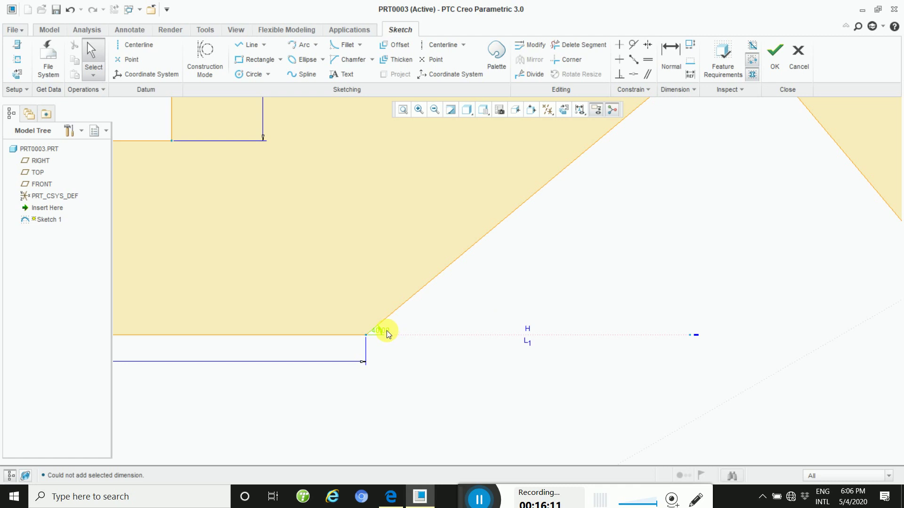
drag(386, 331, 566, 242)
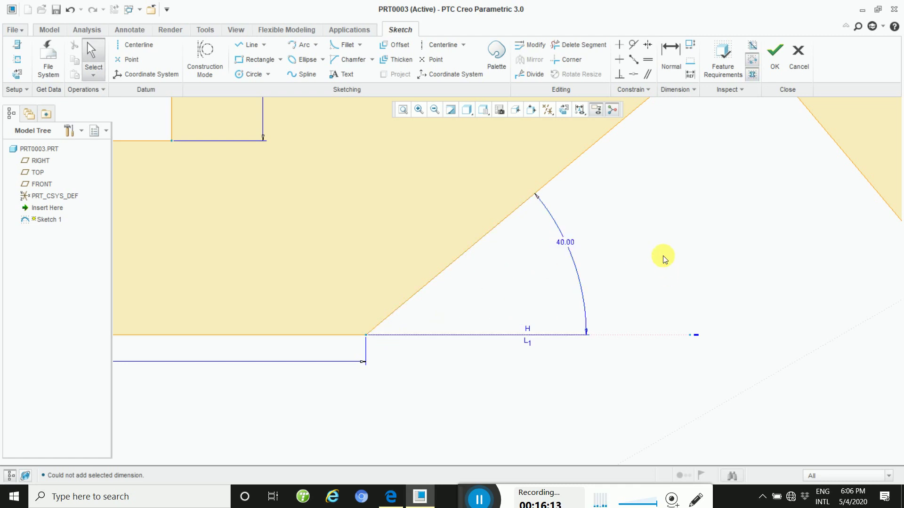
click(404, 111)
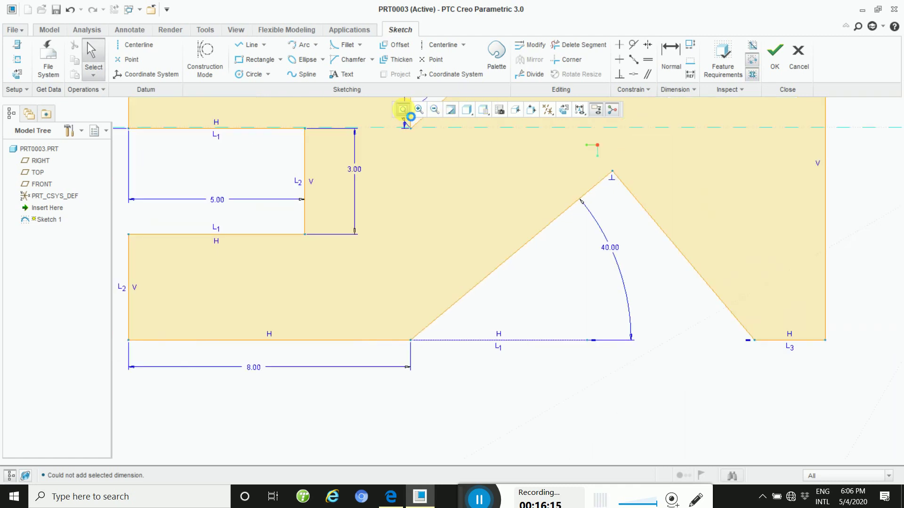
mouse_move(490, 342)
mouse_down()
mouse_move(519, 420)
mouse_move(520, 412)
mouse_up()
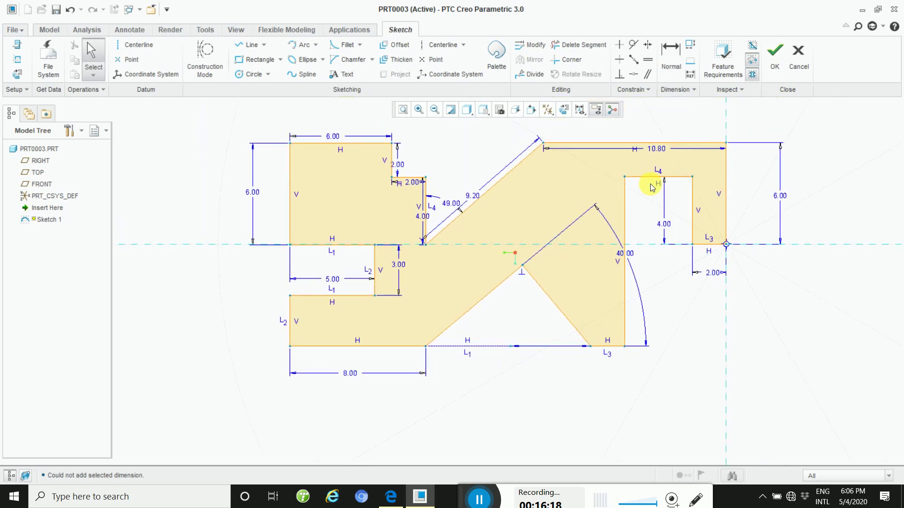